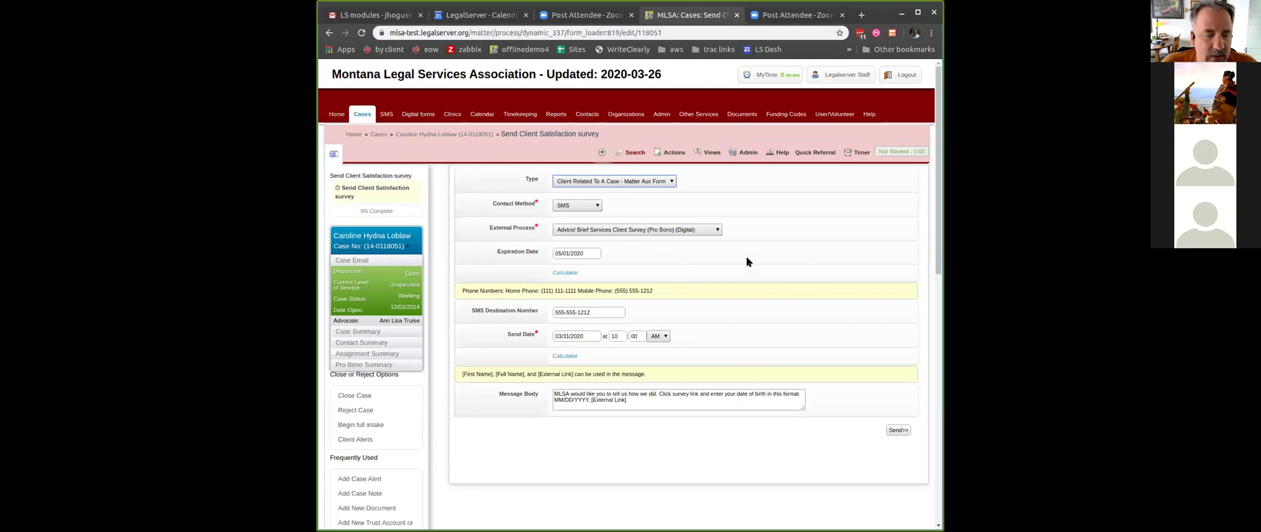
# - Switch the survey's contact method to Email, back to SMS, then open a new browser tab
pyautogui.click(582, 206)
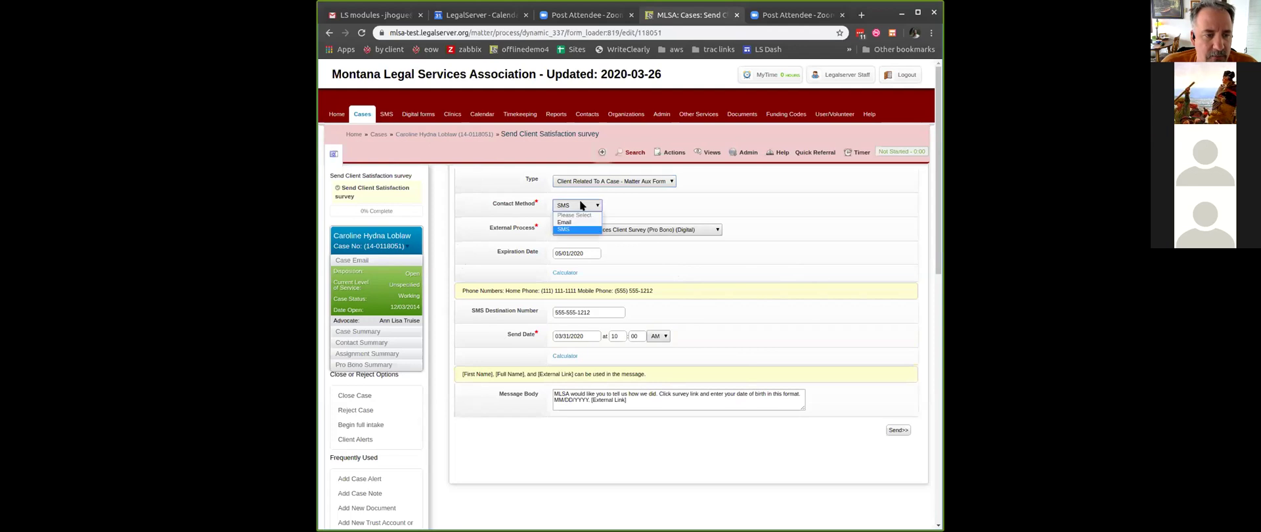
pyautogui.click(577, 222)
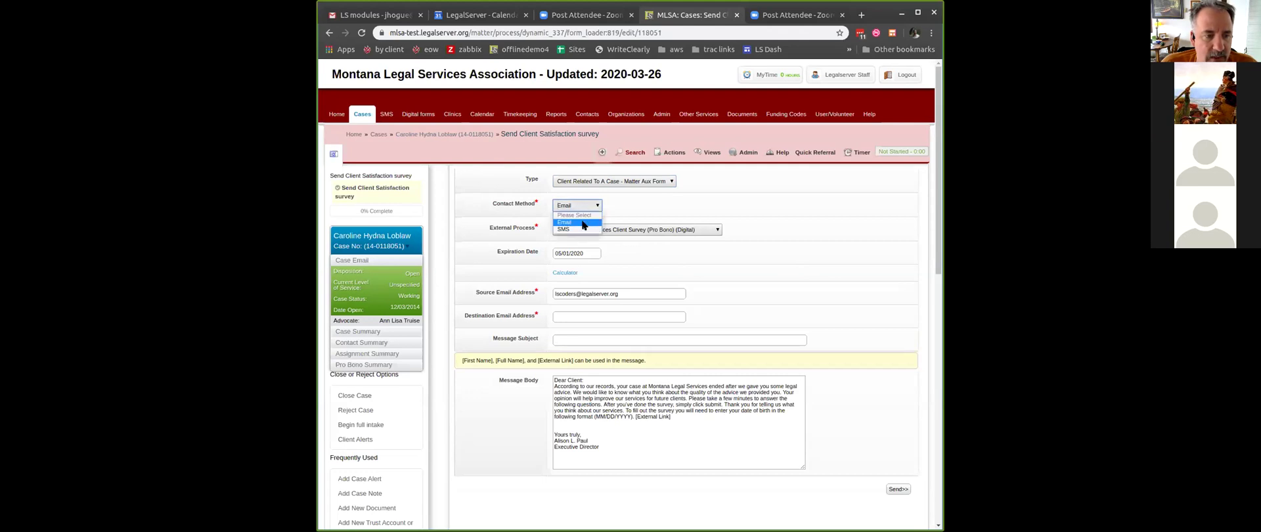
pyautogui.press('Down')
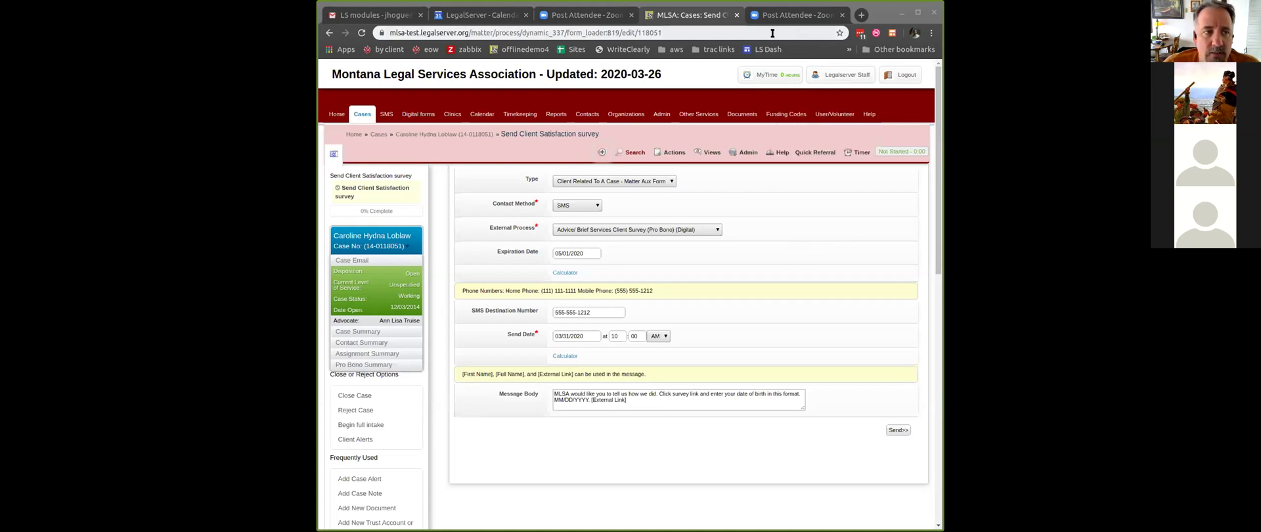
pyautogui.click(862, 15)
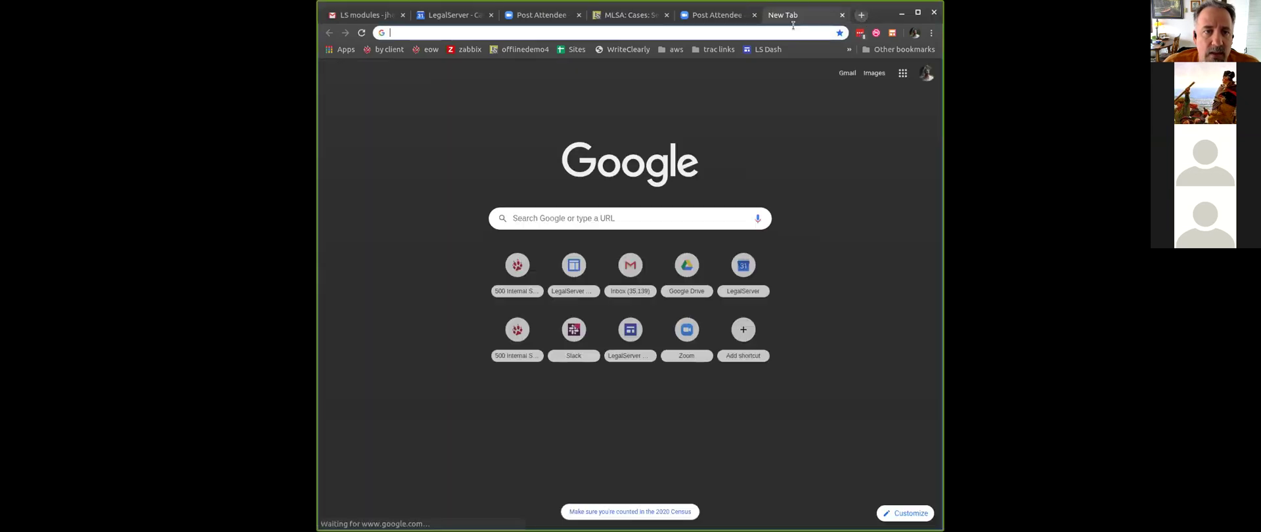
# - On help.legalserver.org, search for external forms and open the External Forms help page
pyautogui.write('help.legalserver.org')
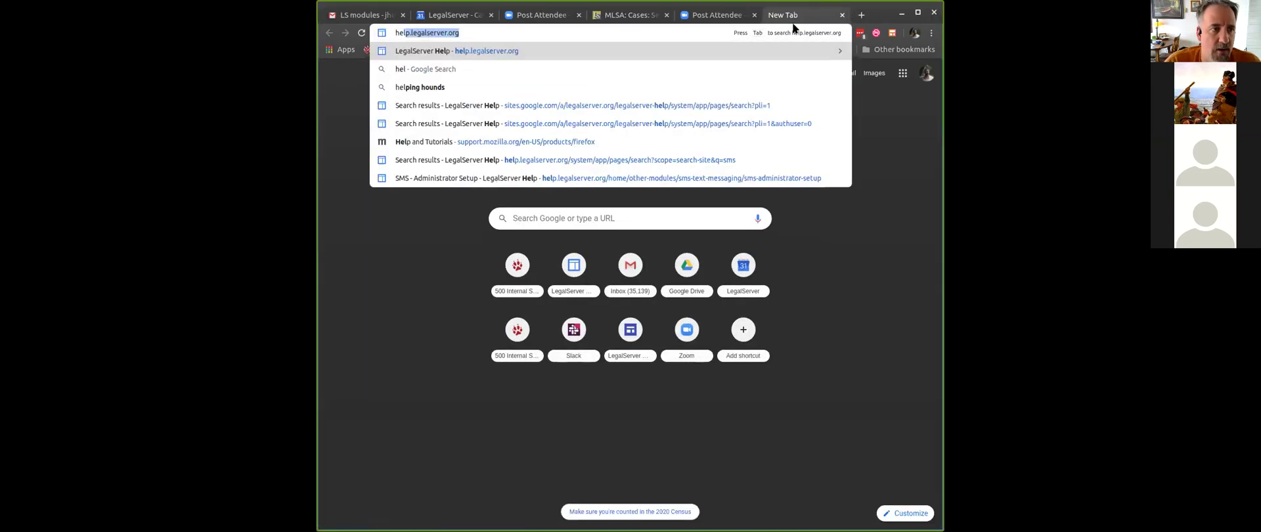
pyautogui.press('Return')
pyautogui.click(781, 76)
pyautogui.write('extr')
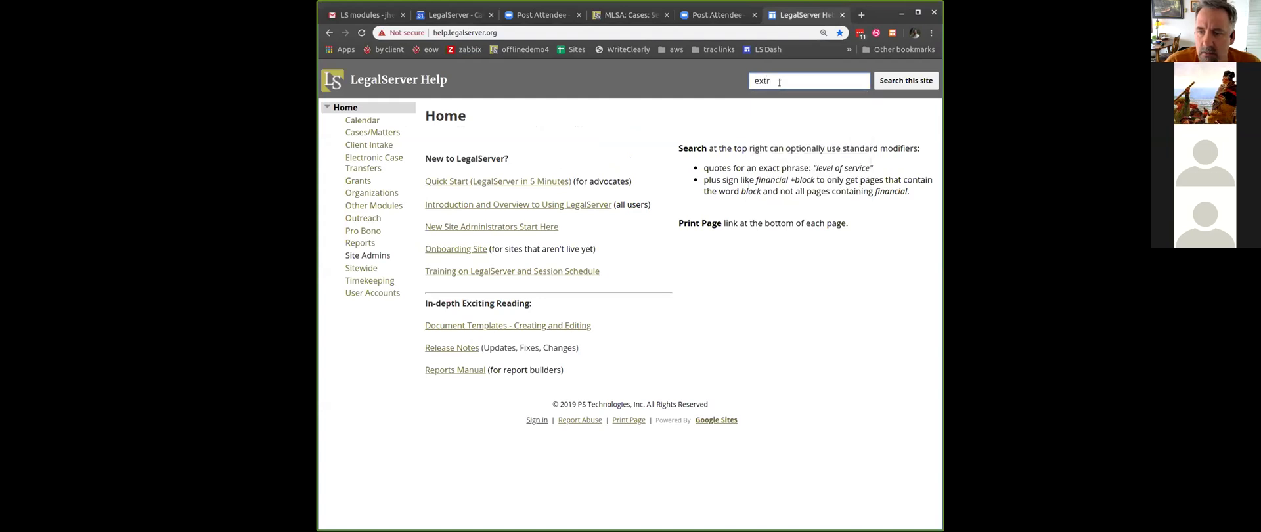
pyautogui.press('BackSpace')
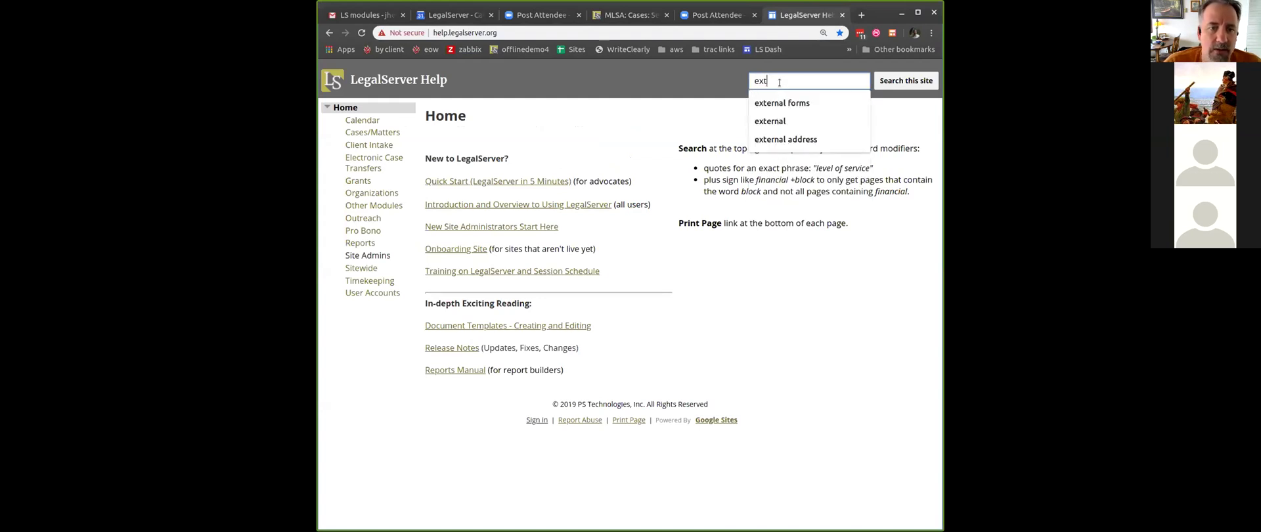
pyautogui.click(781, 103)
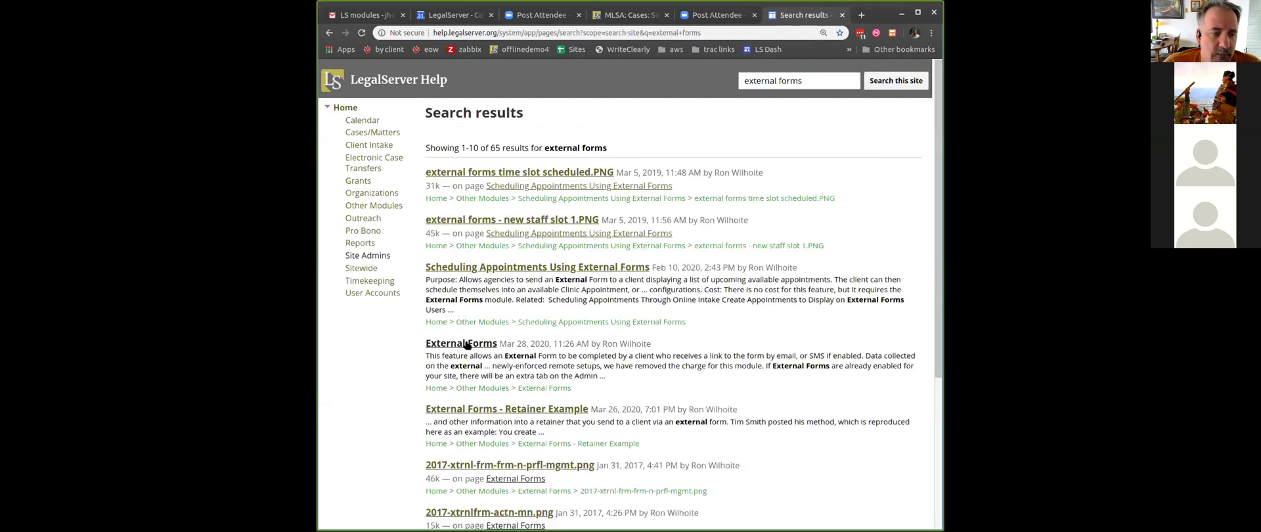
pyautogui.click(467, 344)
# - Read through the External Forms article, then return to the case's survey form tab
pyautogui.scroll(-5, 633, 254)
pyautogui.scroll(-2, 633, 255)
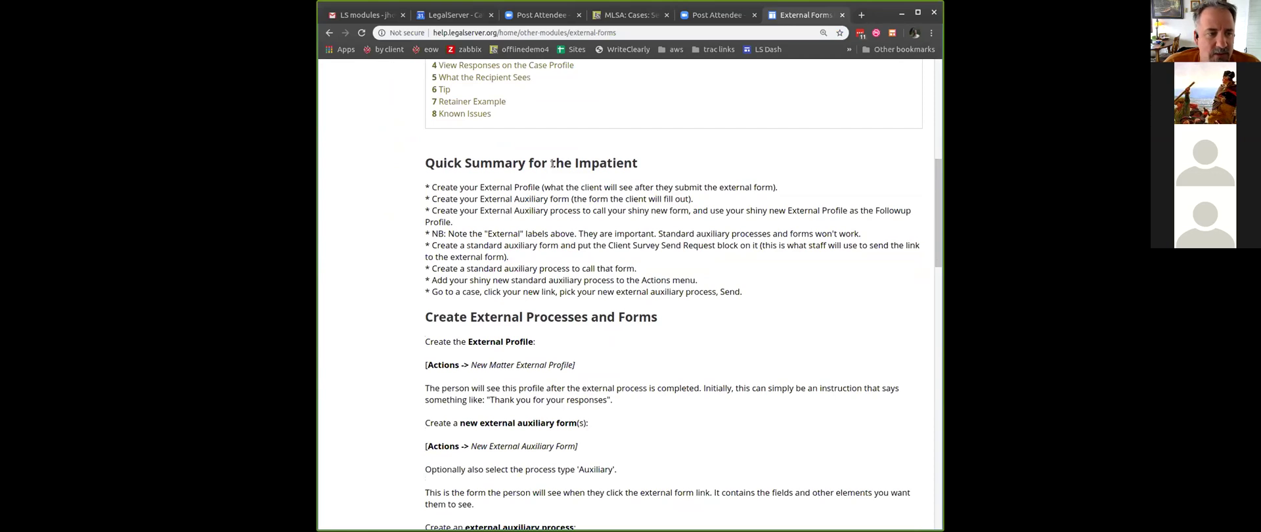
pyautogui.scroll(-2, 551, 163)
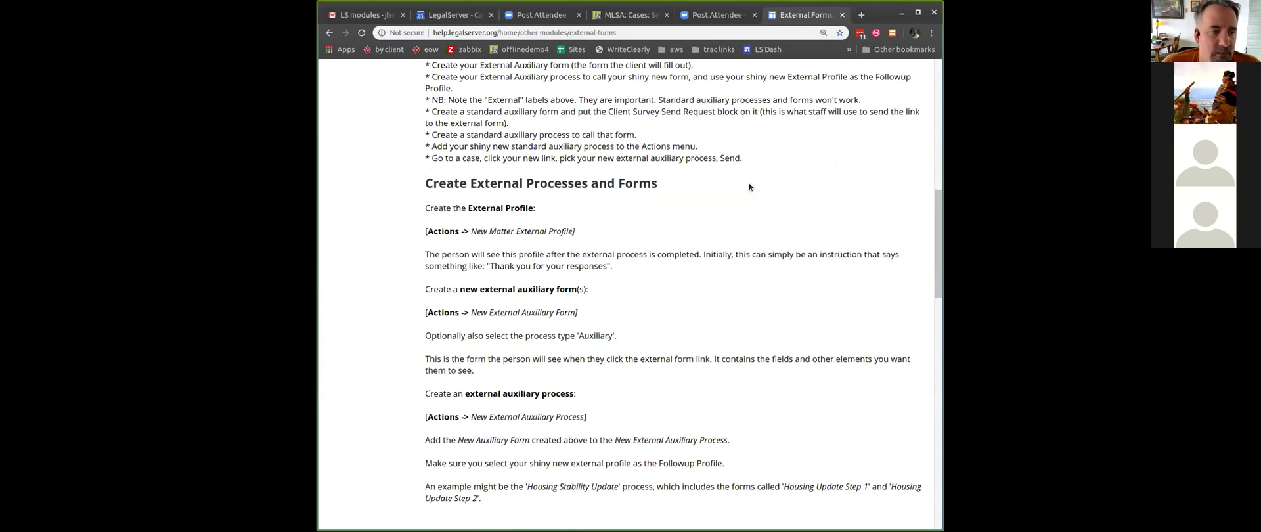
pyautogui.scroll(6, 749, 187)
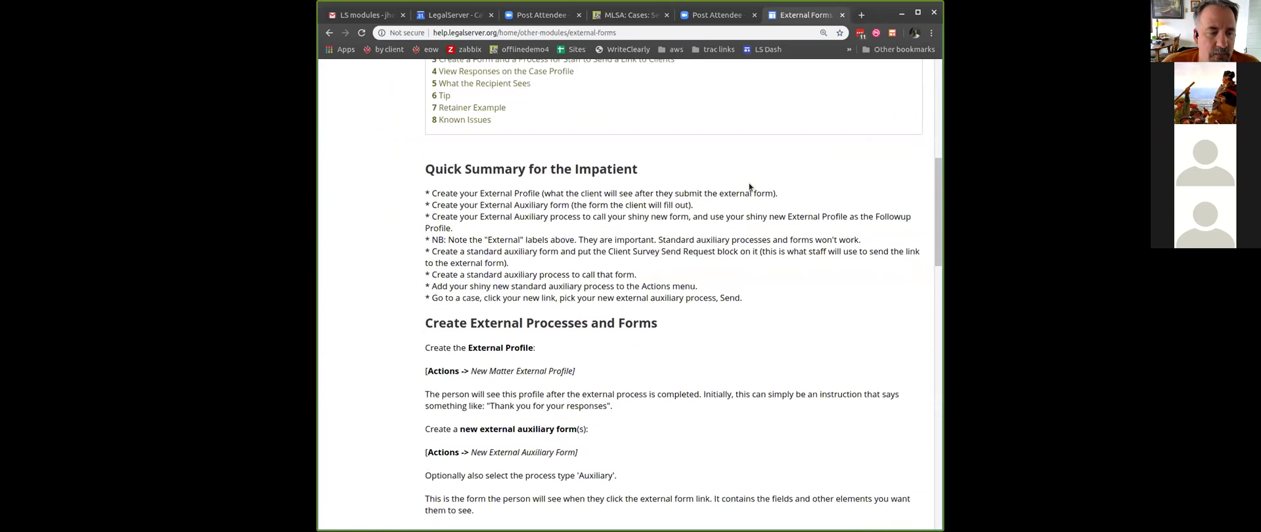
pyautogui.scroll(3, 749, 182)
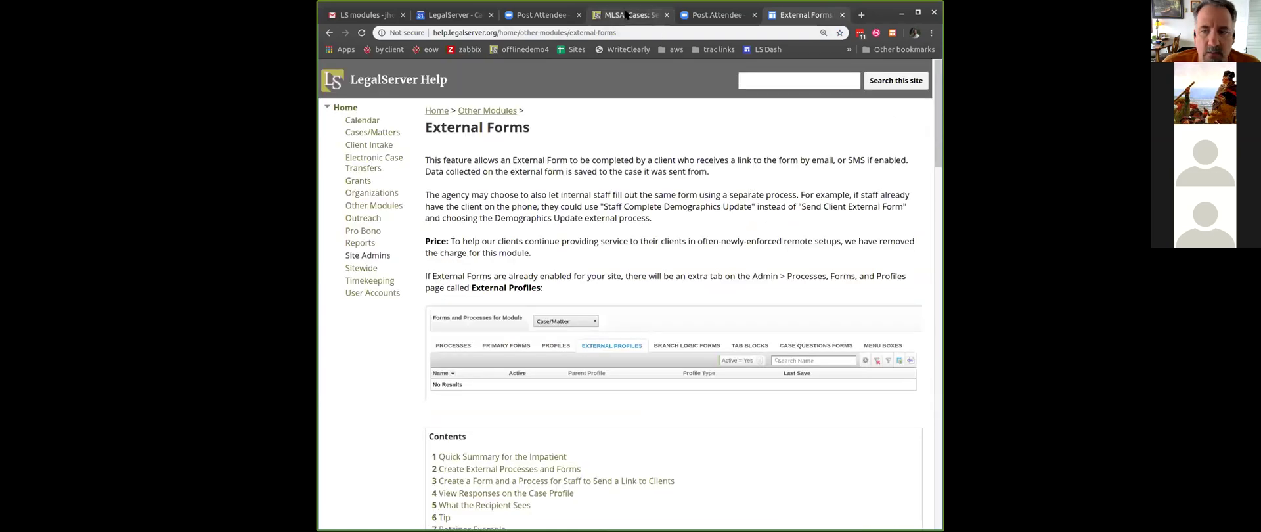
pyautogui.click(627, 16)
pyautogui.moveTo(717, 153)
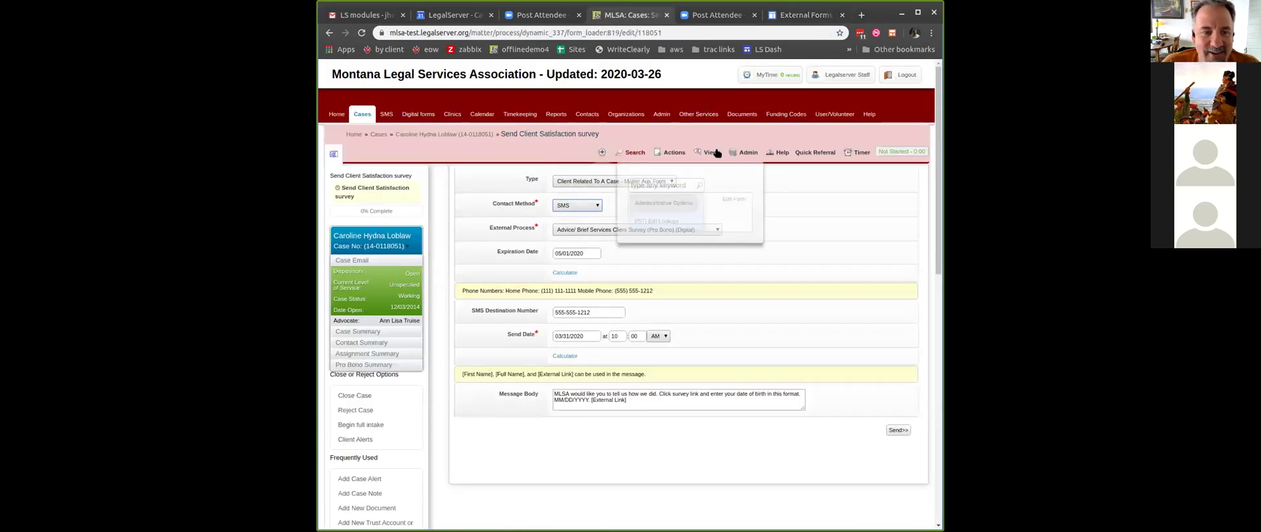
# - Open Admin in a new tab, find 'proc', and show Processes, Forms, and Profiles' External Profiles
pyautogui.rightClick(661, 115)
pyautogui.click(696, 121)
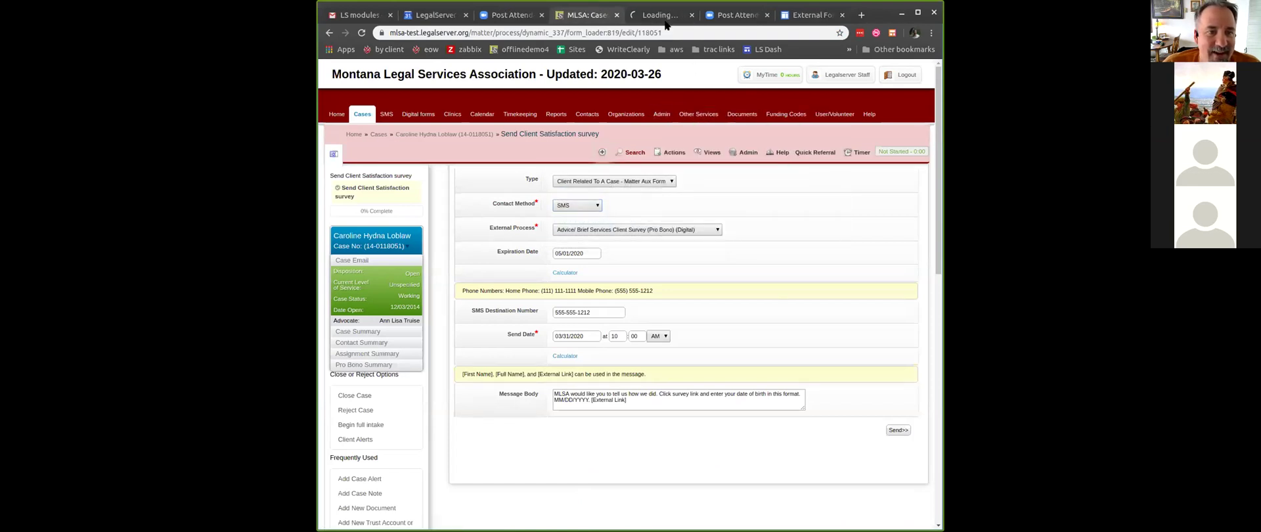
pyautogui.click(661, 16)
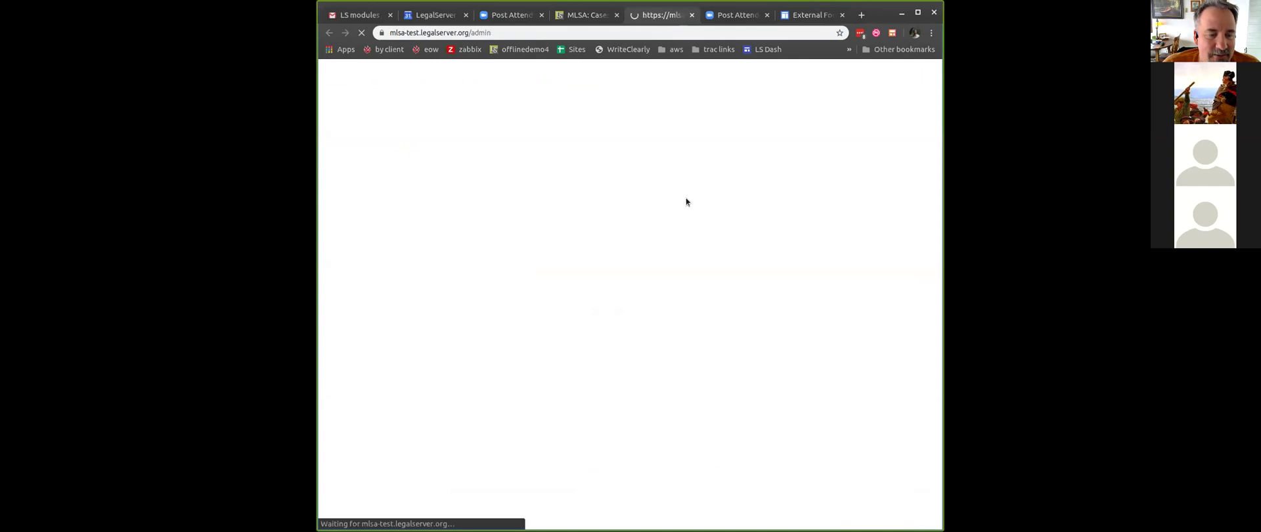
pyautogui.write('proc')
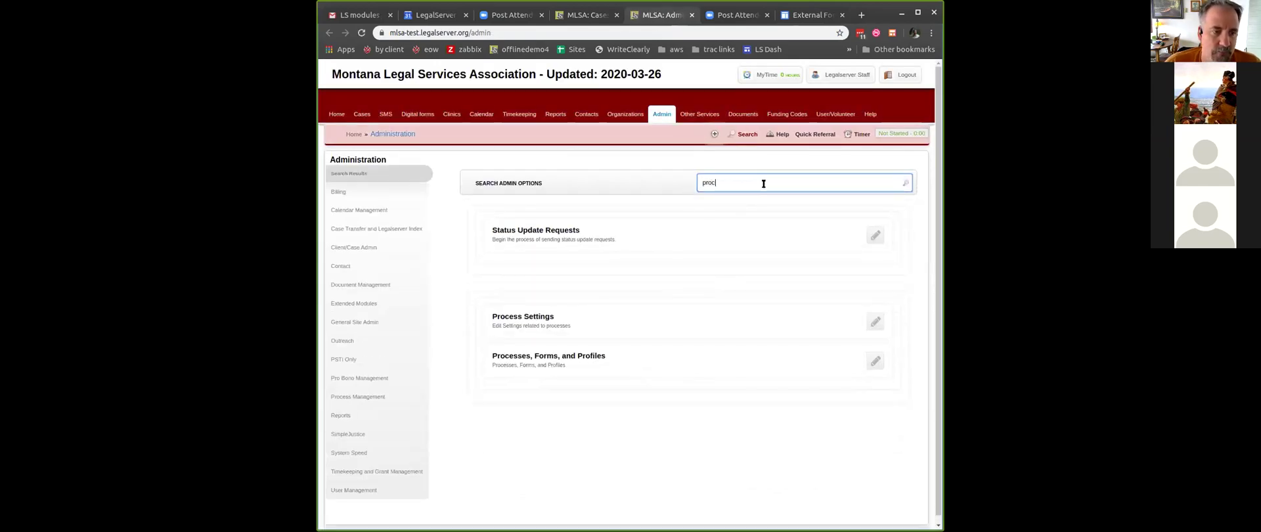
pyautogui.click(746, 358)
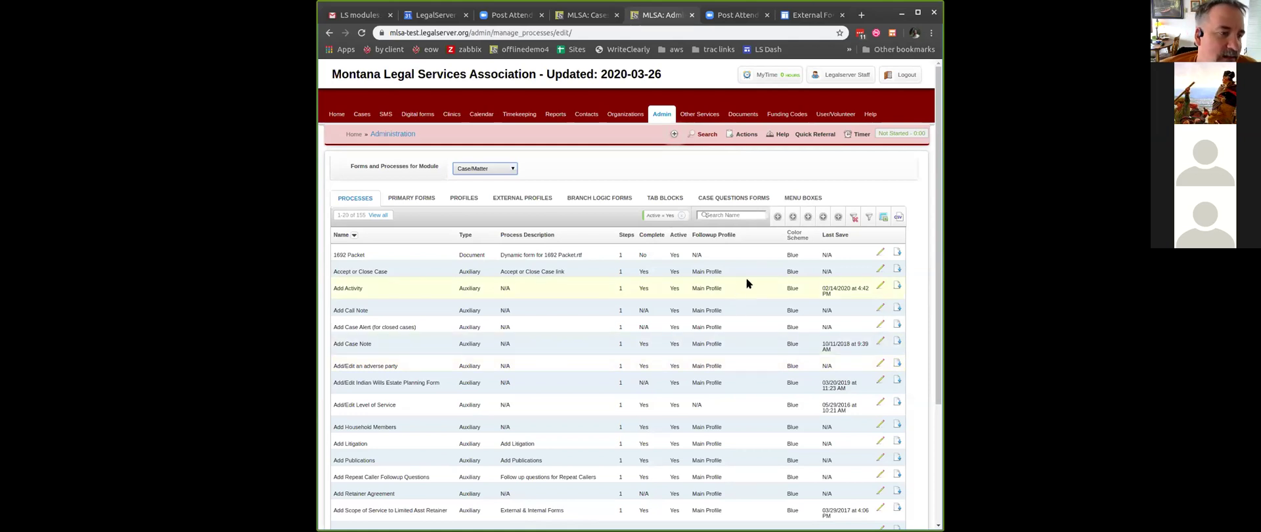
pyautogui.click(533, 199)
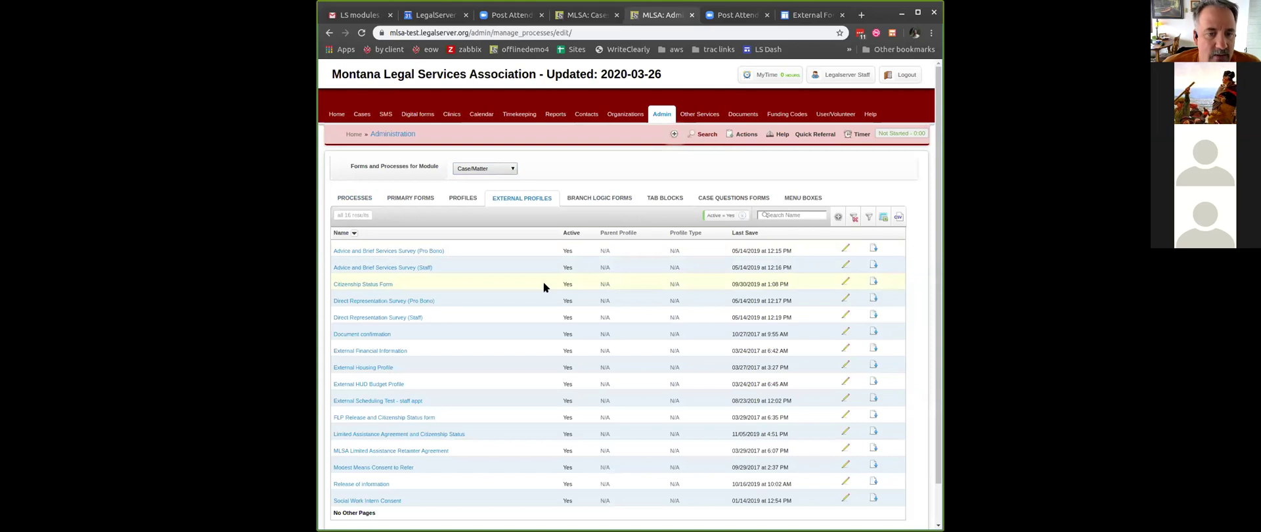
# - Inspect an existing external profile, then go back to the External Profiles list and choose New Profile
pyautogui.scroll(-2, 544, 287)
pyautogui.scroll(2, 544, 287)
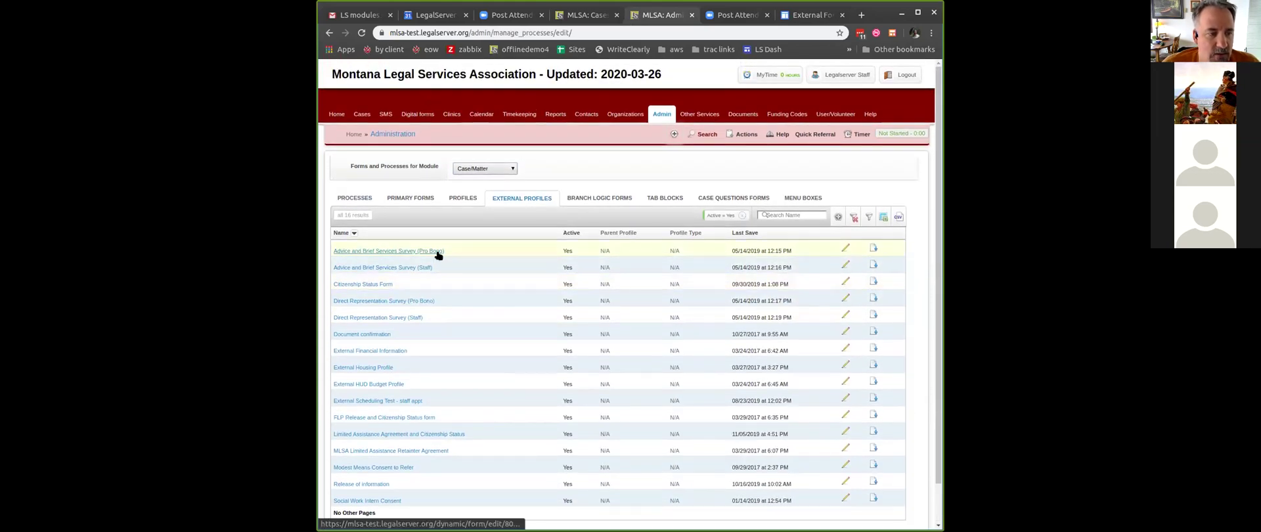
pyautogui.click(381, 285)
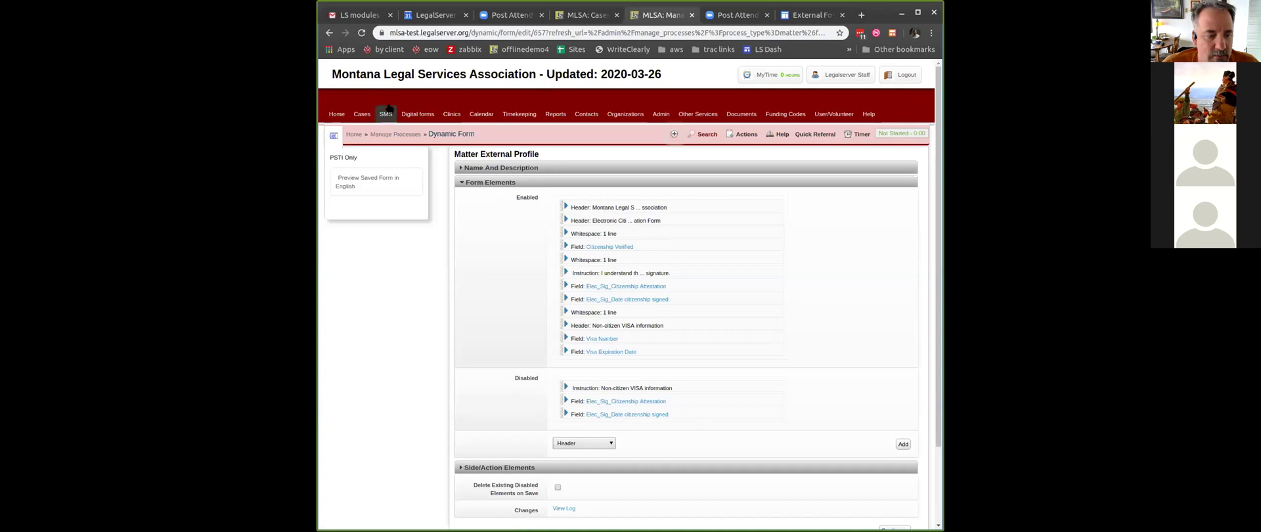
pyautogui.click(330, 34)
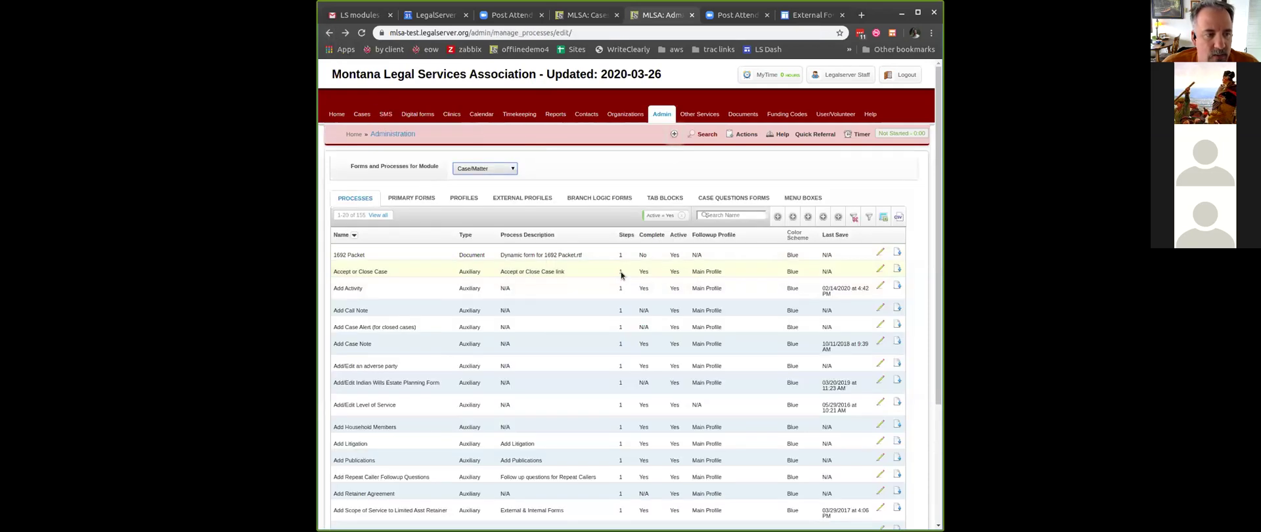
pyautogui.click(522, 198)
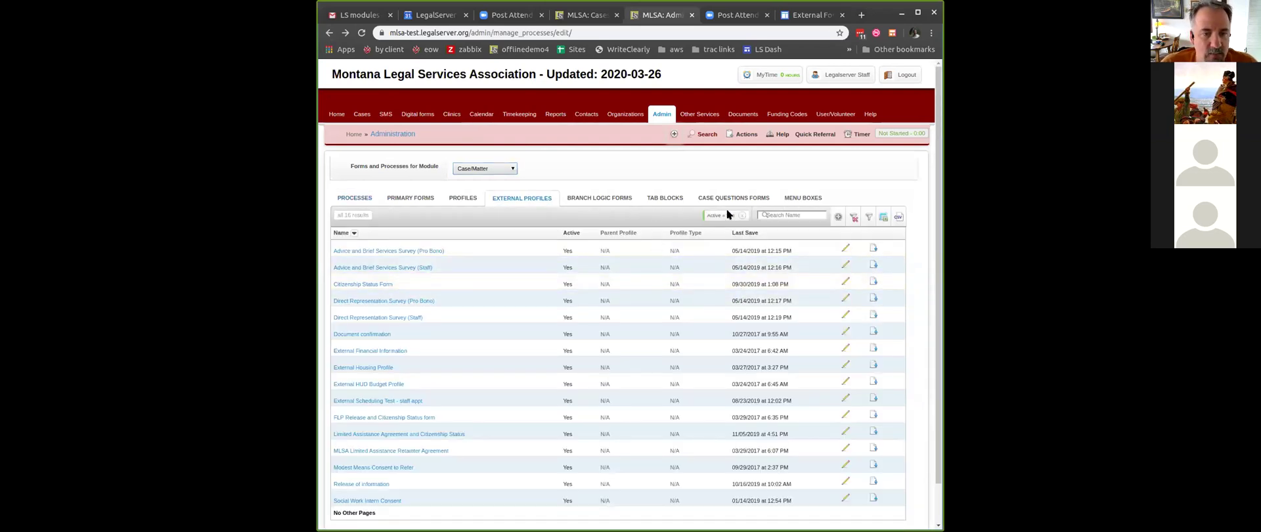
pyautogui.click(838, 219)
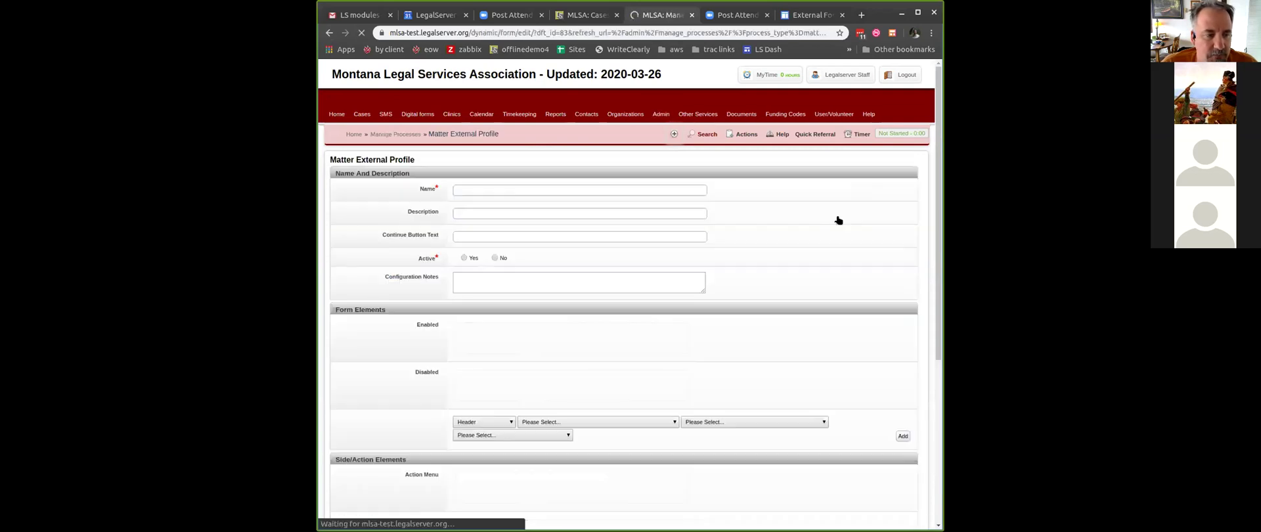
# - Name the new external profile 'Address Update' and set it to Active
pyautogui.click(610, 192)
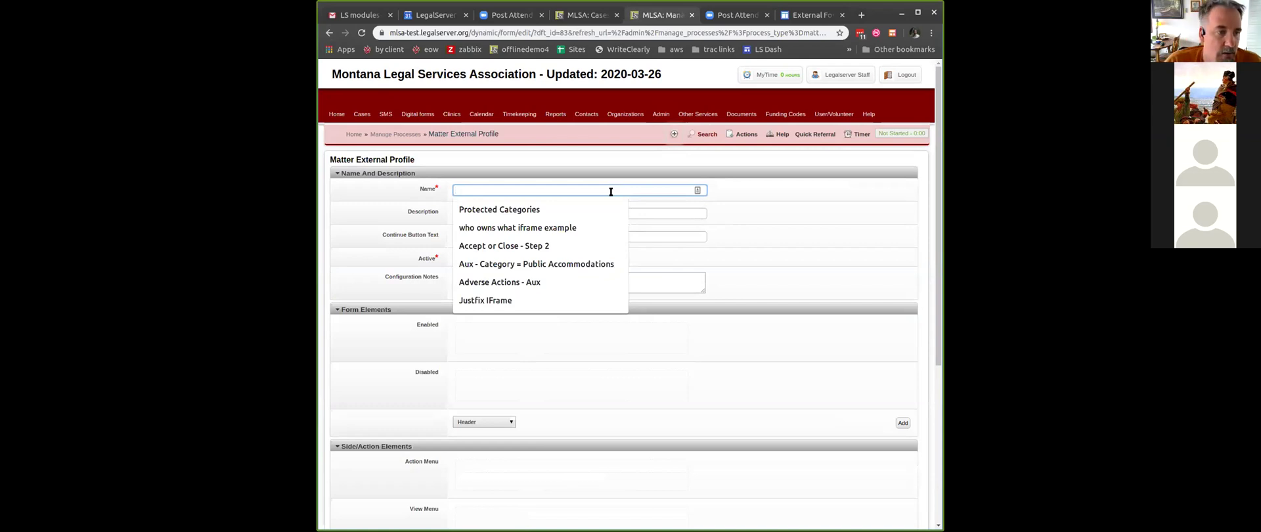
pyautogui.write('R')
pyautogui.press('BackSpace')
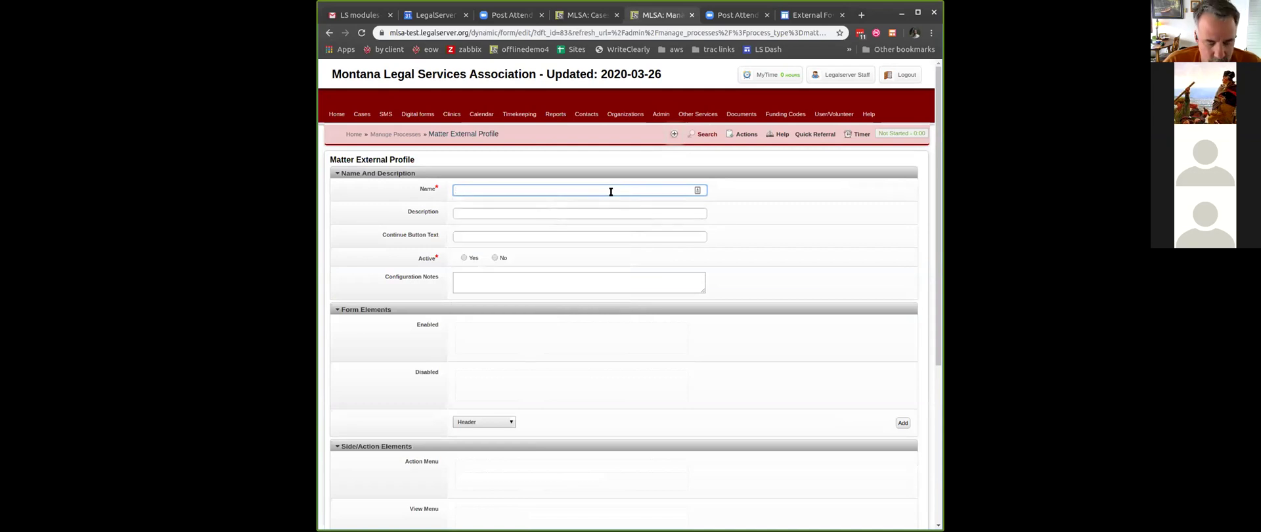
pyautogui.write('Sat')
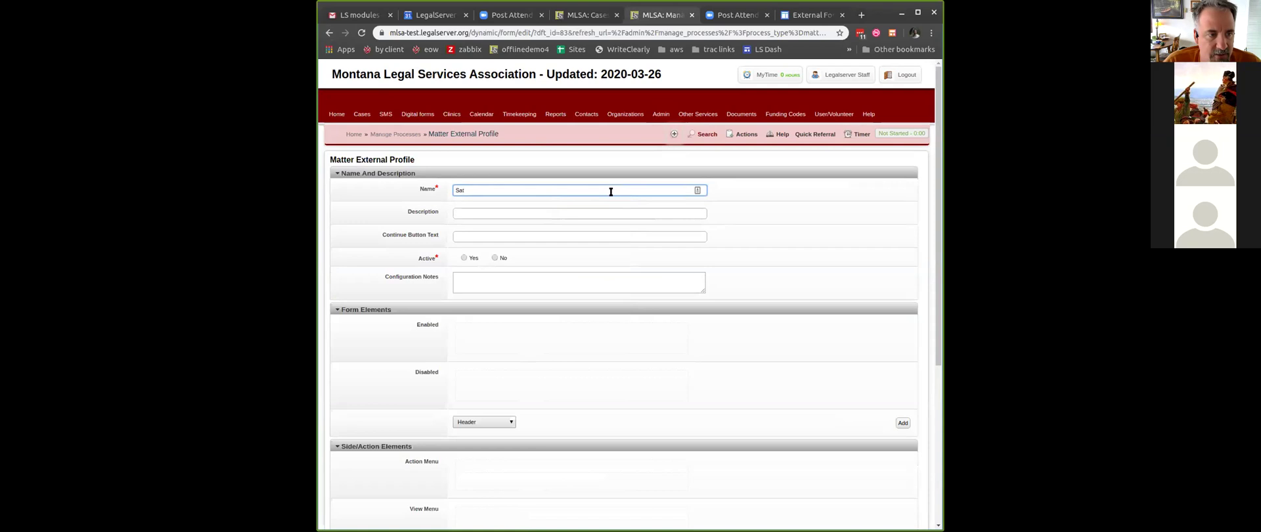
pyautogui.write('isfa')
pyautogui.press('BackSpace')
pyautogui.press('BackSpace')
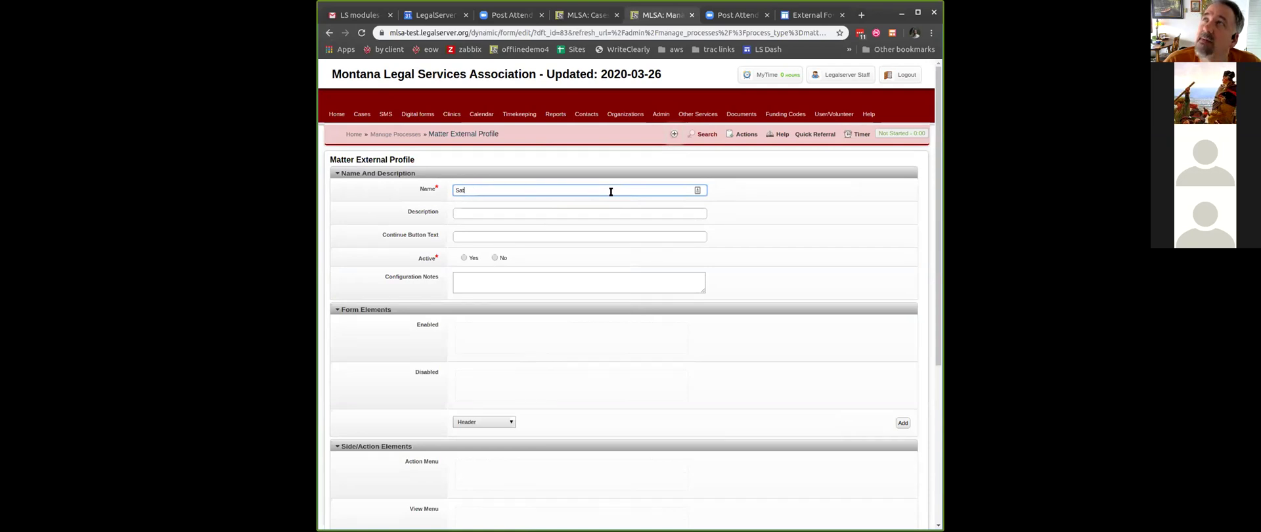
pyautogui.press('BackSpace')
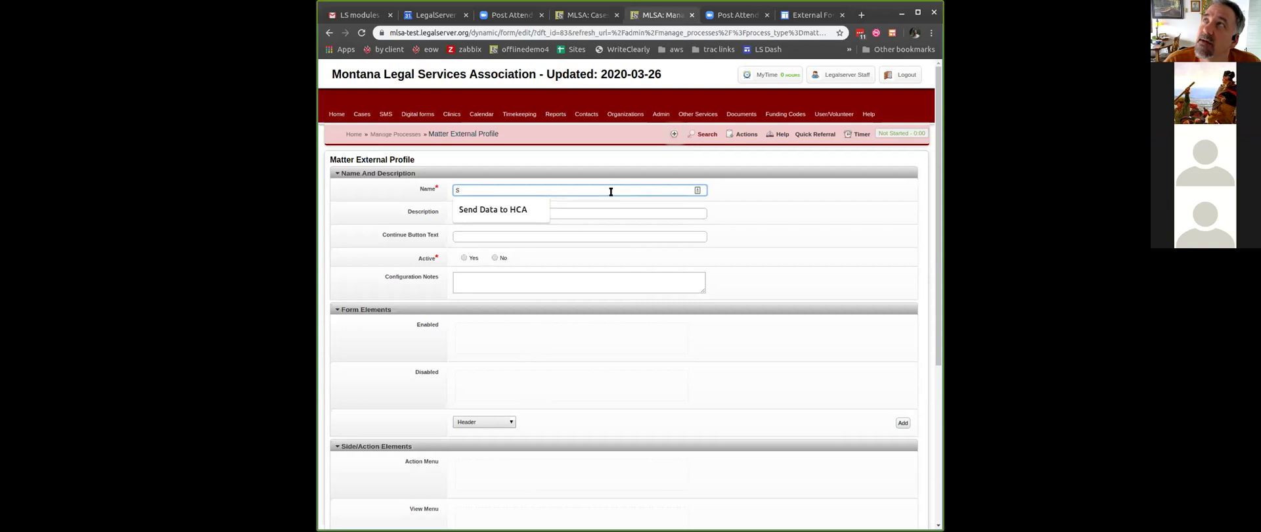
pyautogui.press('BackSpace')
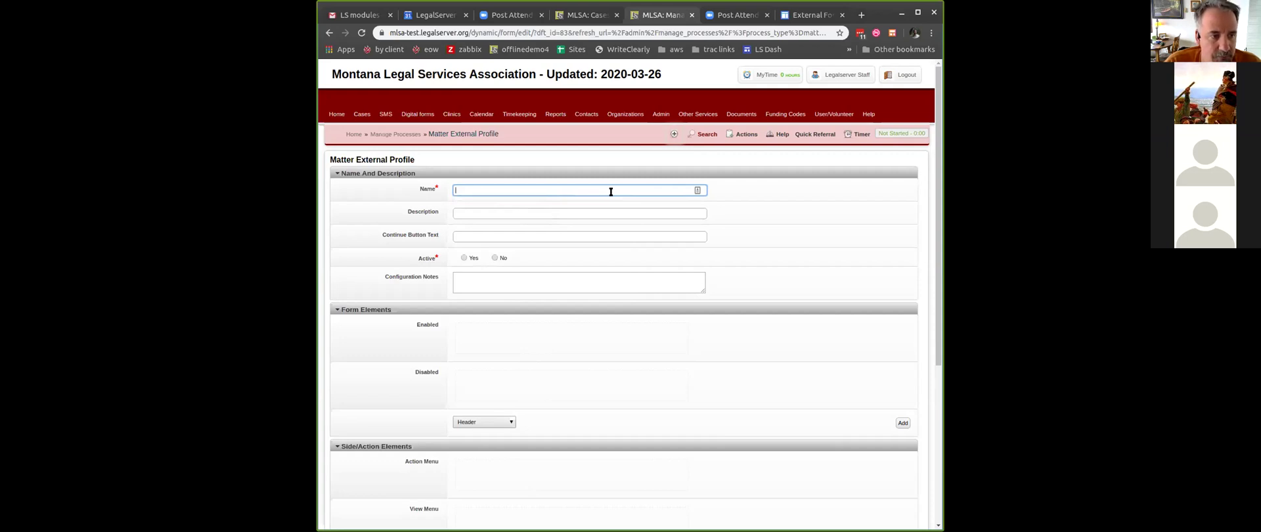
pyautogui.write('Address Update')
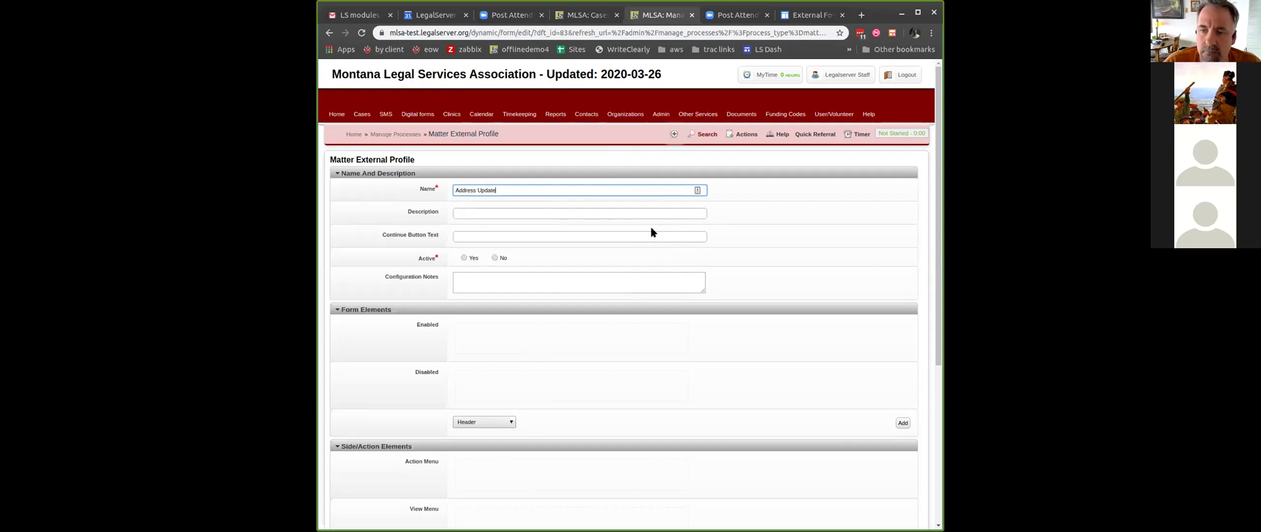
pyautogui.click(608, 214)
pyautogui.click(718, 252)
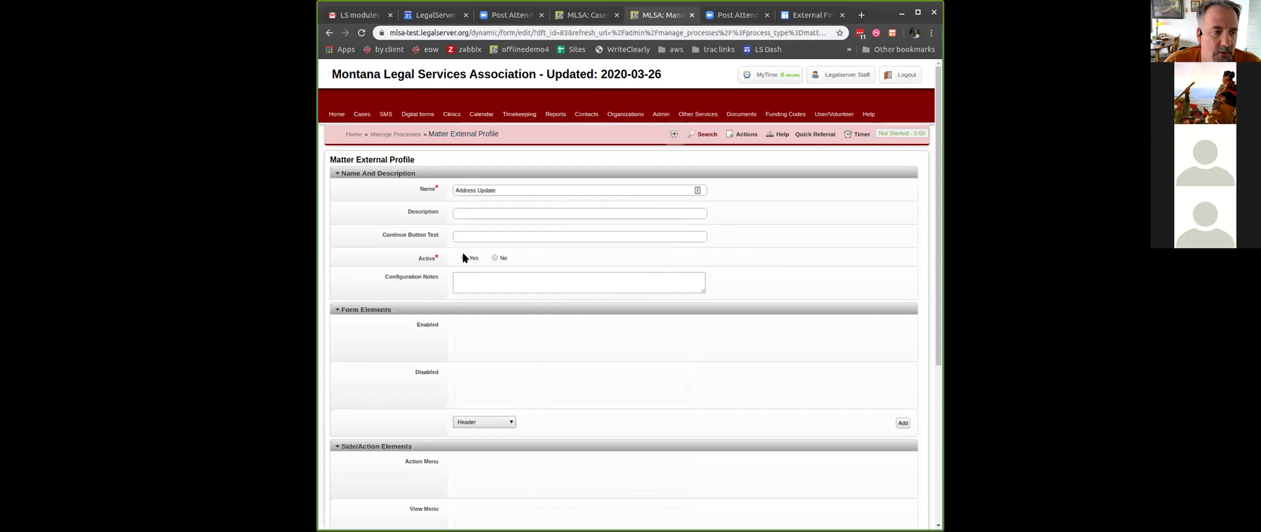
pyautogui.click(490, 421)
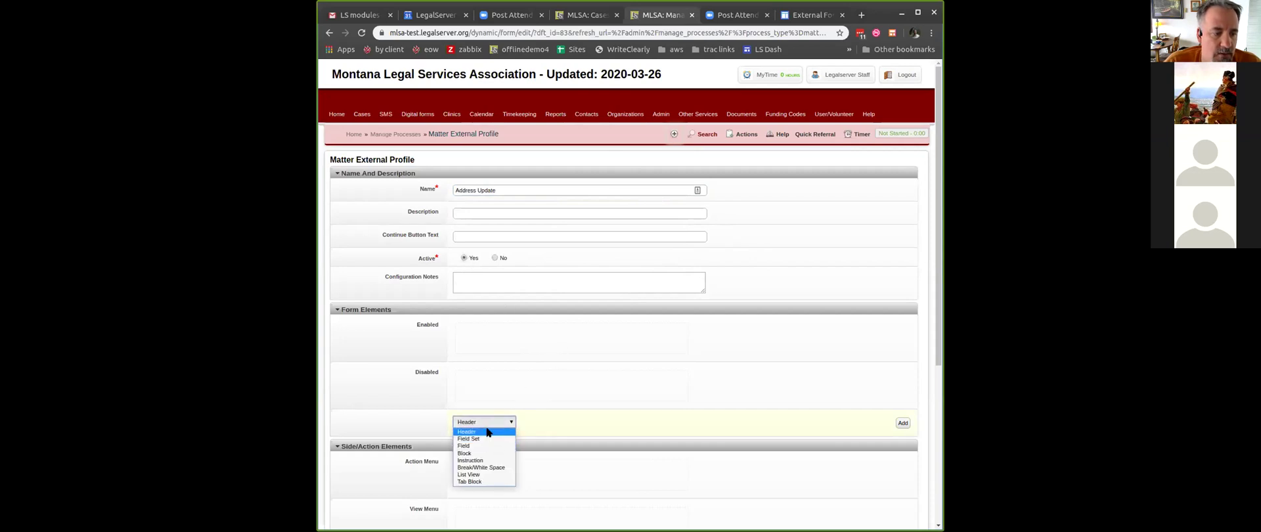
# - Add a header element reading 'Thanks for updating your address'
pyautogui.click(488, 432)
pyautogui.click(903, 423)
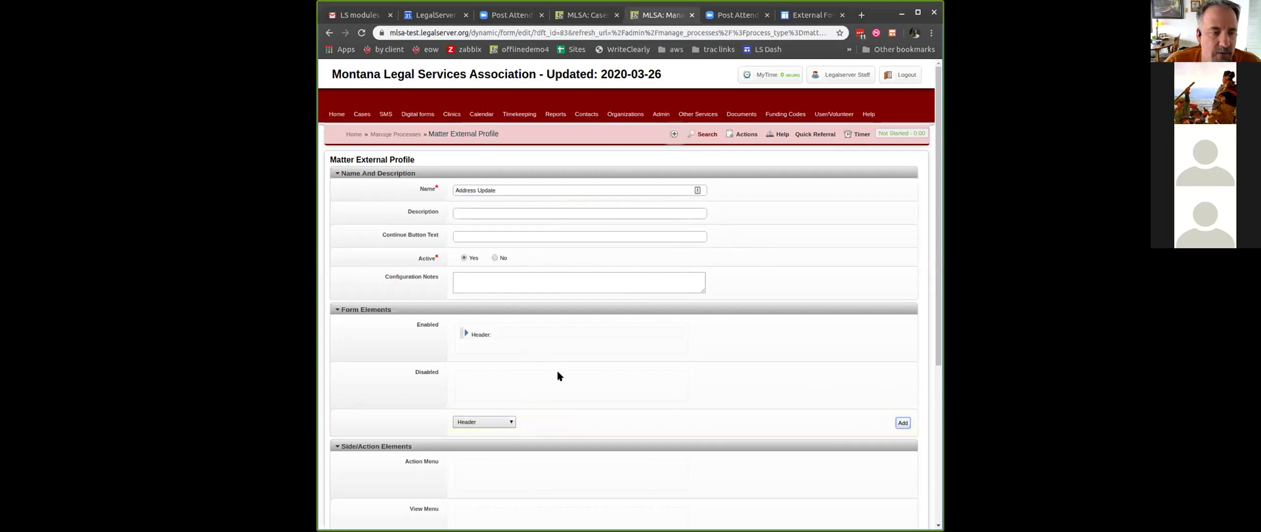
pyautogui.click(467, 333)
pyautogui.click(526, 342)
pyautogui.write('Than')
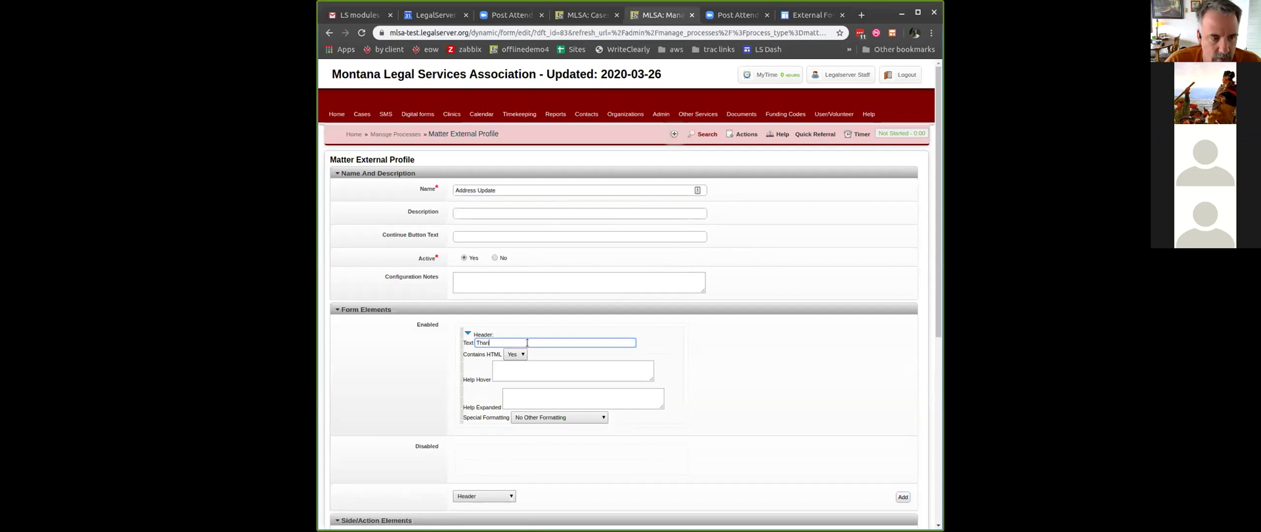
pyautogui.write('ks for upda')
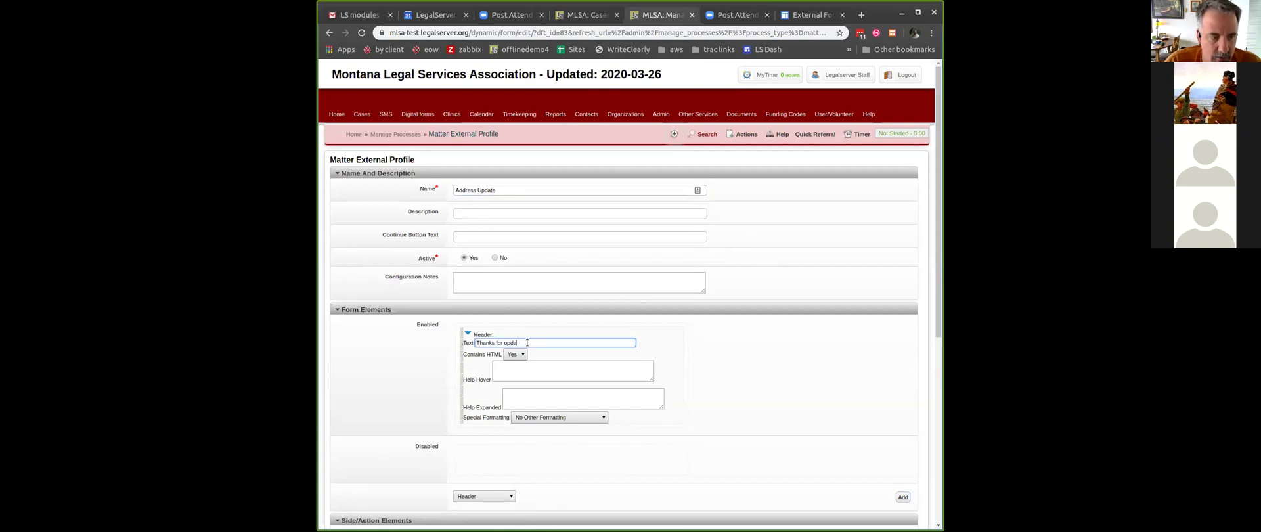
pyautogui.write('ting your address')
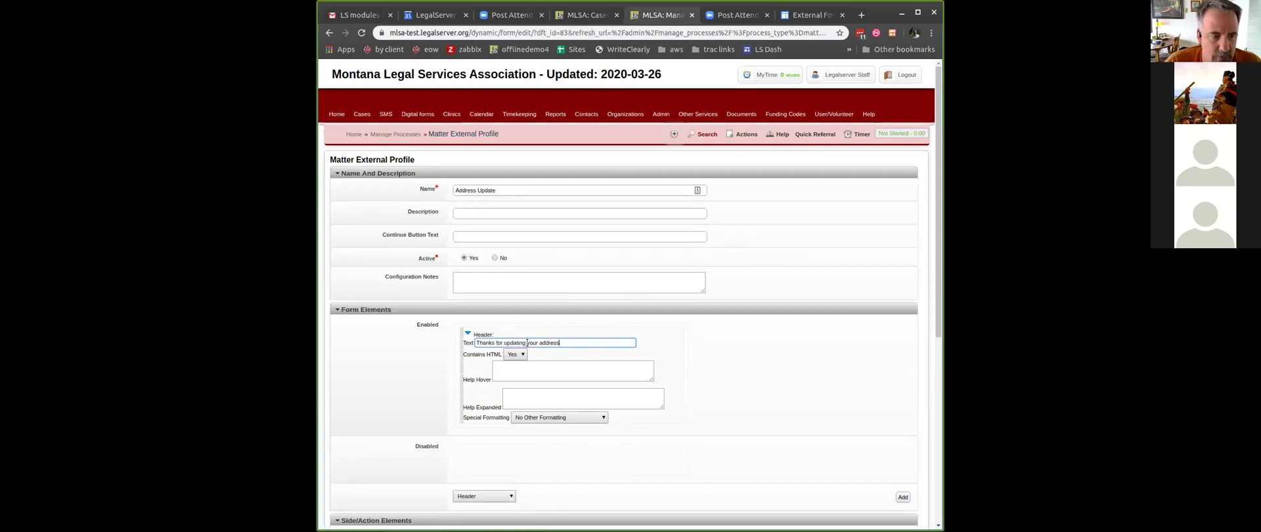
# - Add the County of Residence field to the profile and save it
pyautogui.click(476, 496)
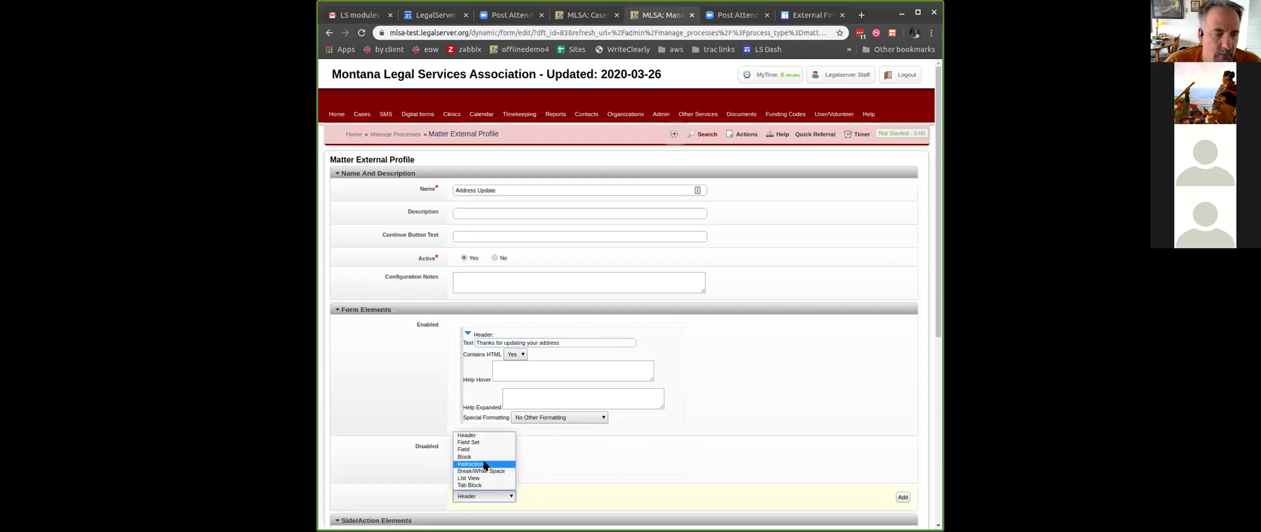
pyautogui.click(463, 450)
pyautogui.scroll(-1, 580, 443)
pyautogui.scroll(-2, 581, 447)
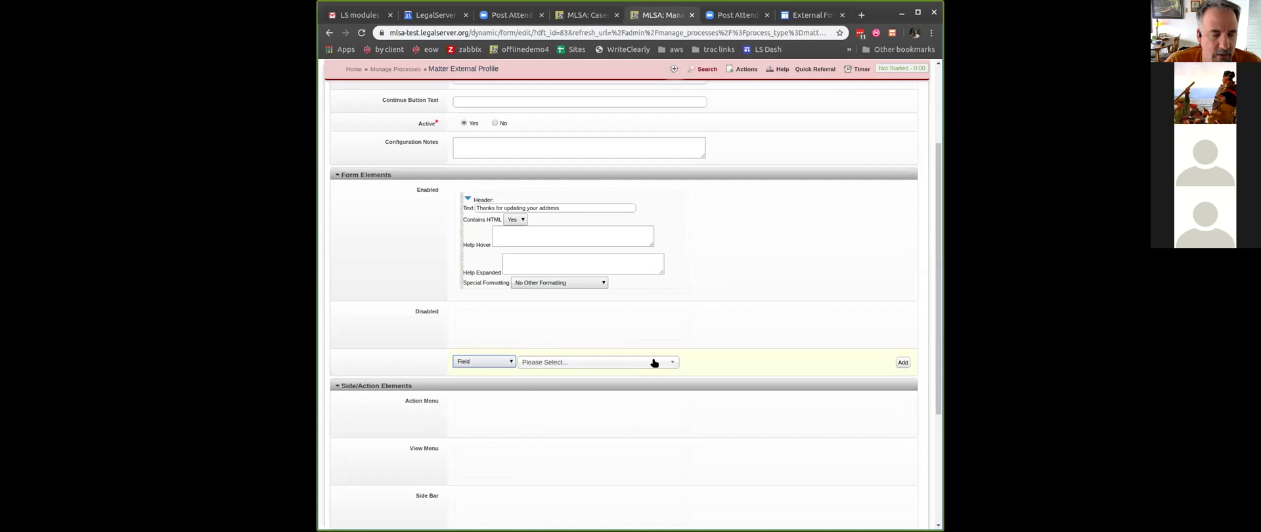
pyautogui.click(471, 361)
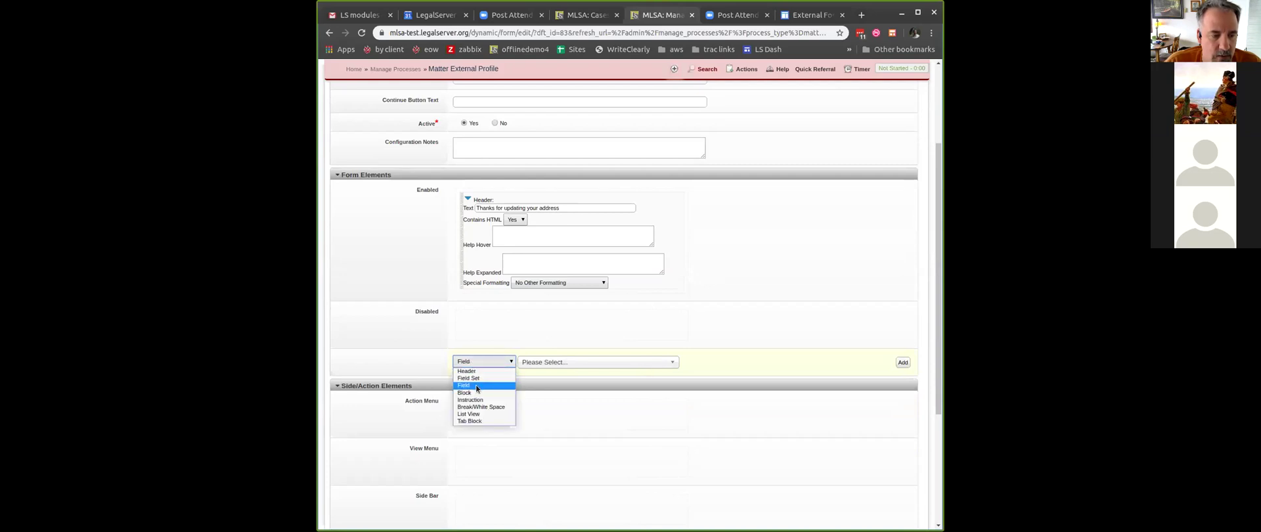
pyautogui.click(552, 360)
pyautogui.click(555, 362)
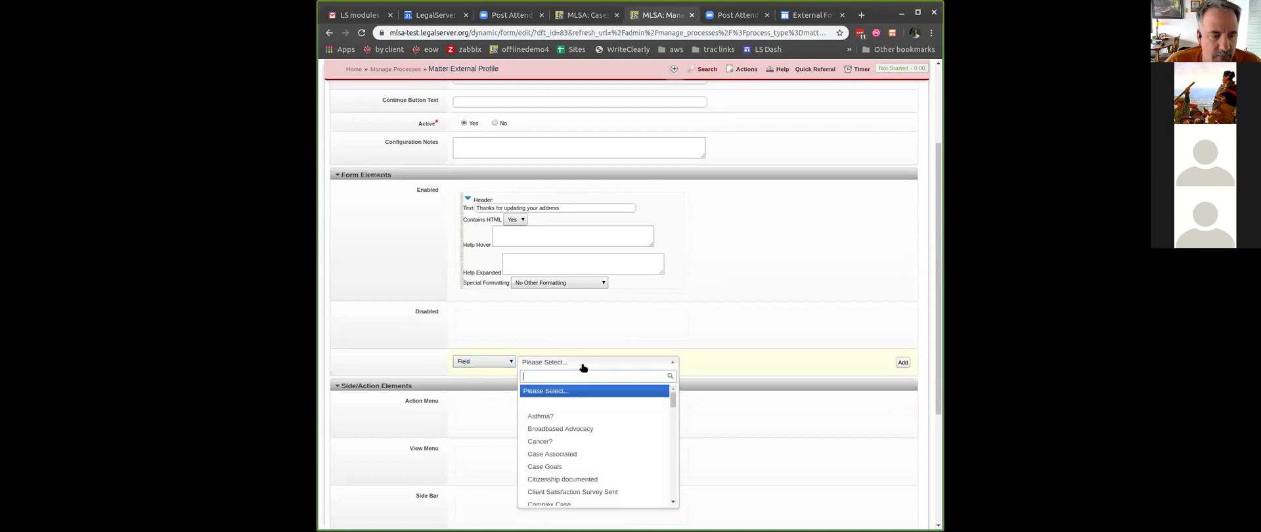
pyautogui.scroll(-3, 622, 425)
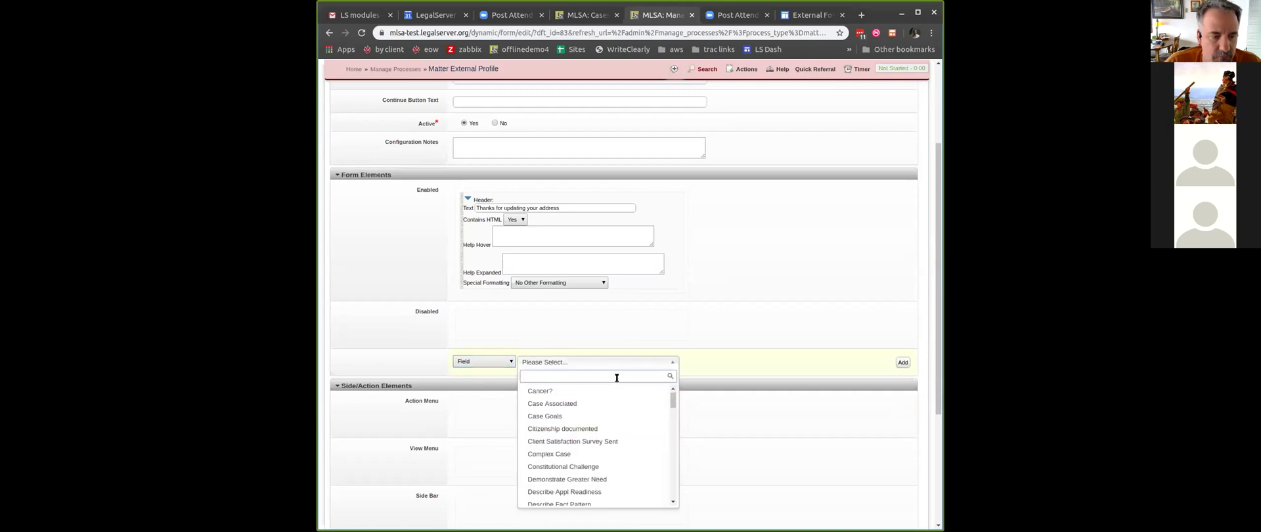
pyautogui.write('c')
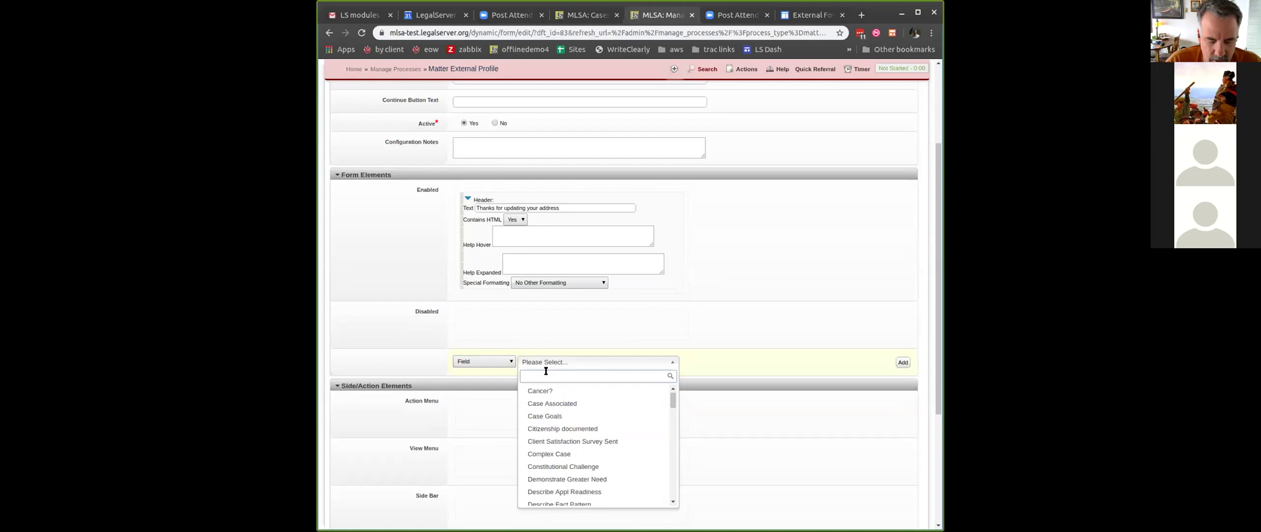
pyautogui.write('oun')
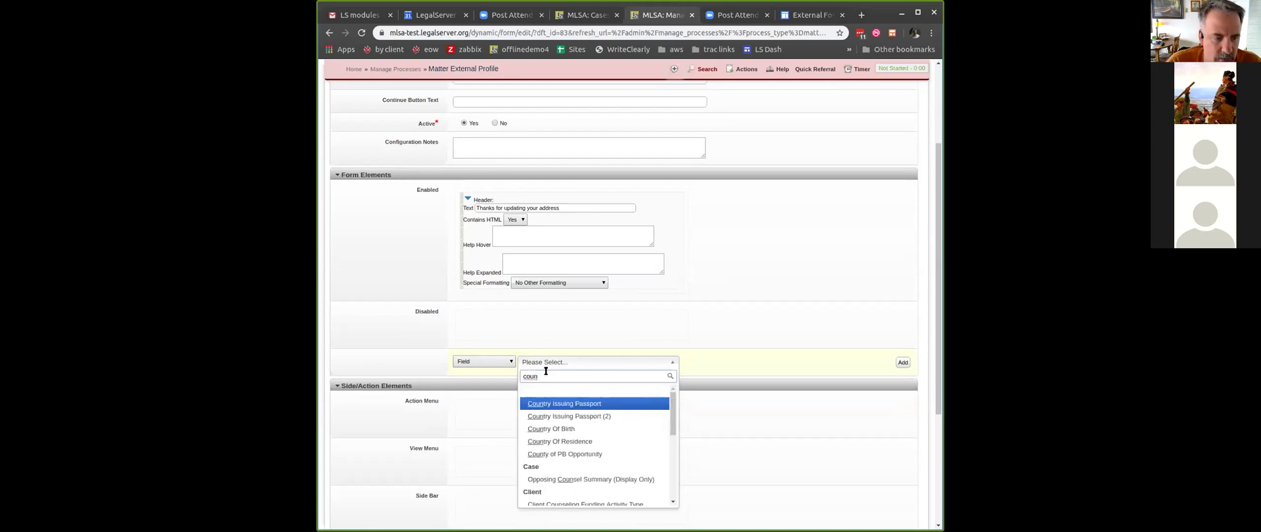
pyautogui.write('ty')
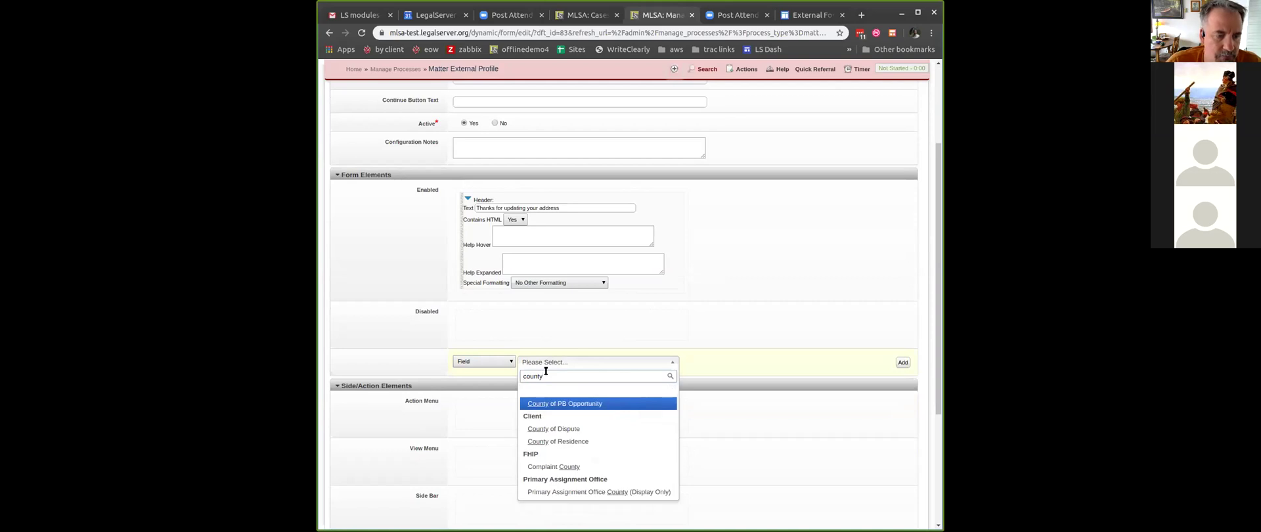
pyautogui.click(600, 440)
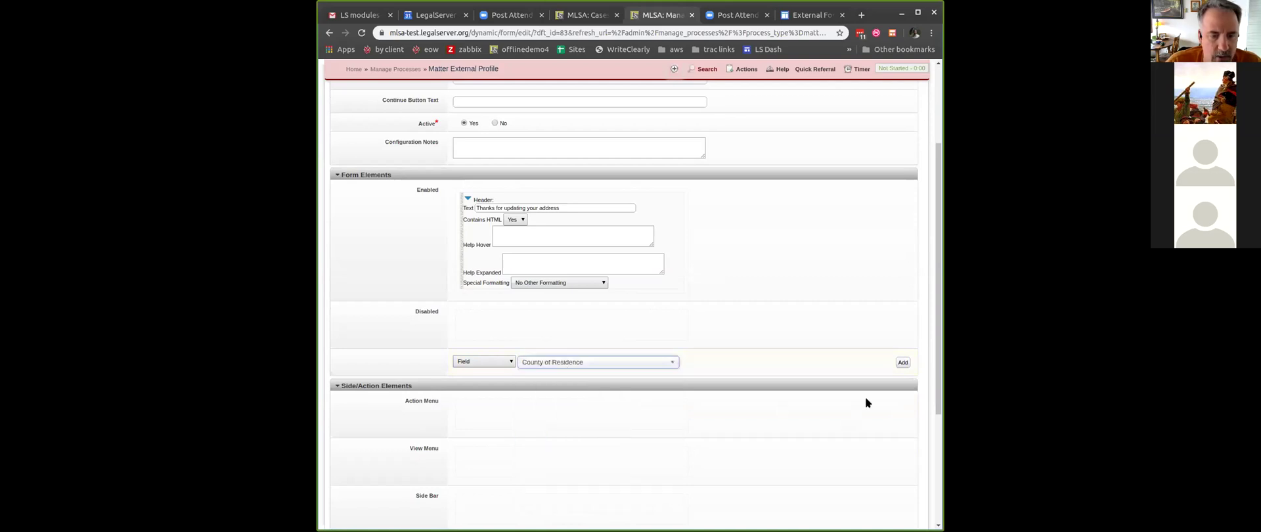
pyautogui.click(904, 363)
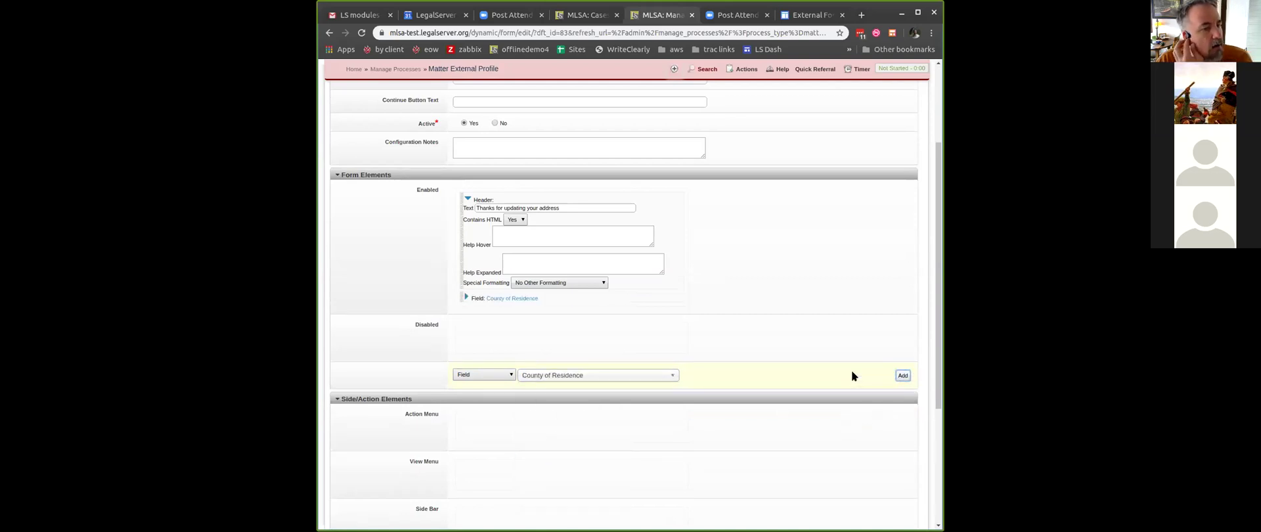
pyautogui.scroll(-1, 718, 283)
pyautogui.scroll(-3, 718, 285)
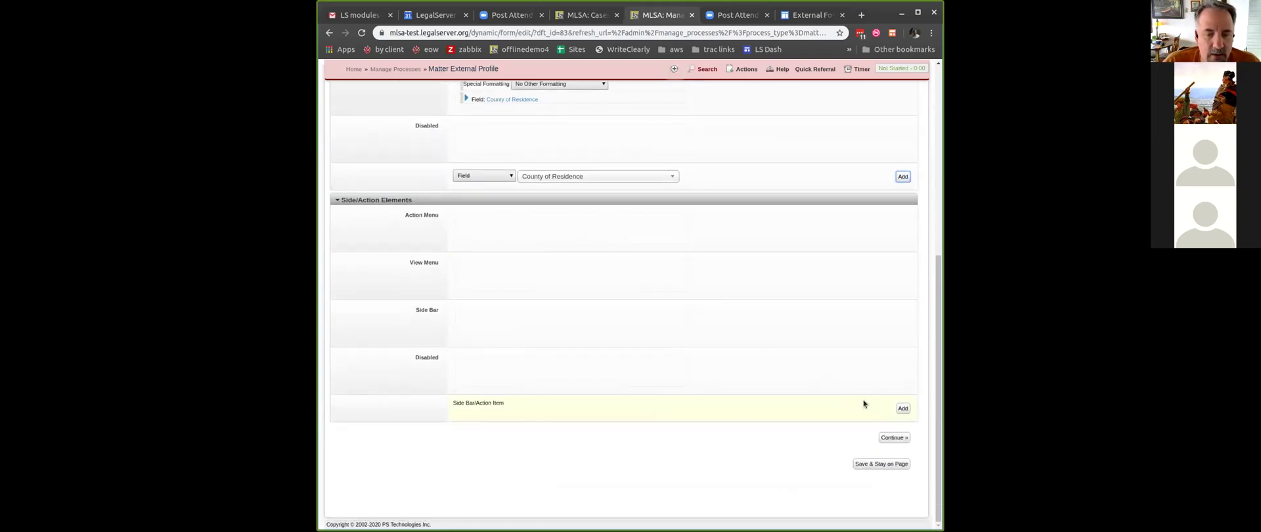
pyautogui.click(888, 437)
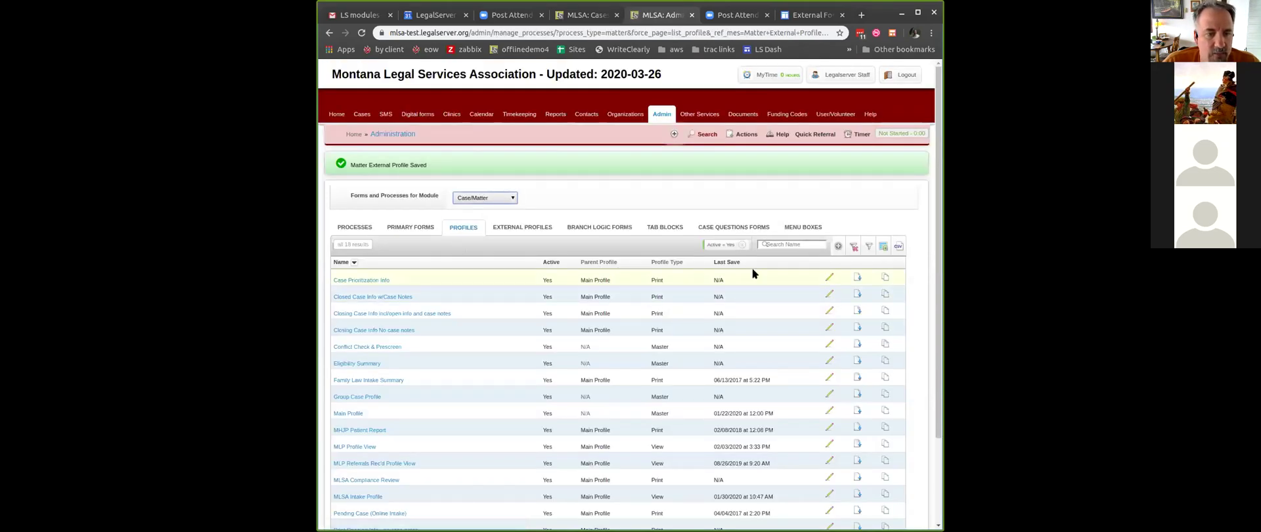
# - Sort profiles by latest Last Save, filter by 'addr', then clear filters and show External Profiles
pyautogui.click(729, 262)
pyautogui.click(729, 262)
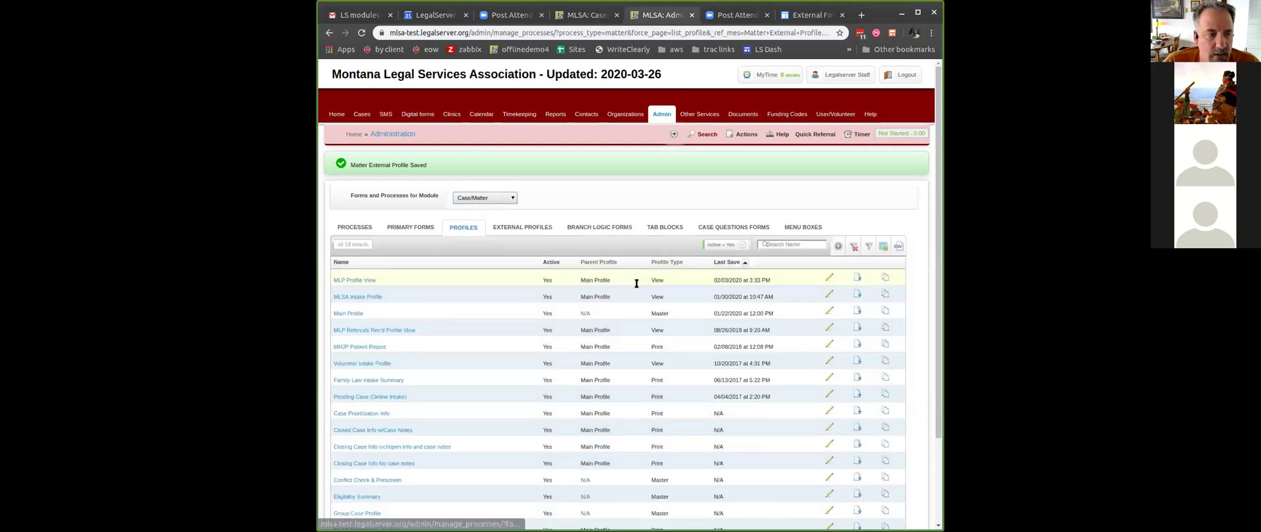
pyautogui.click(787, 243)
pyautogui.write('addr')
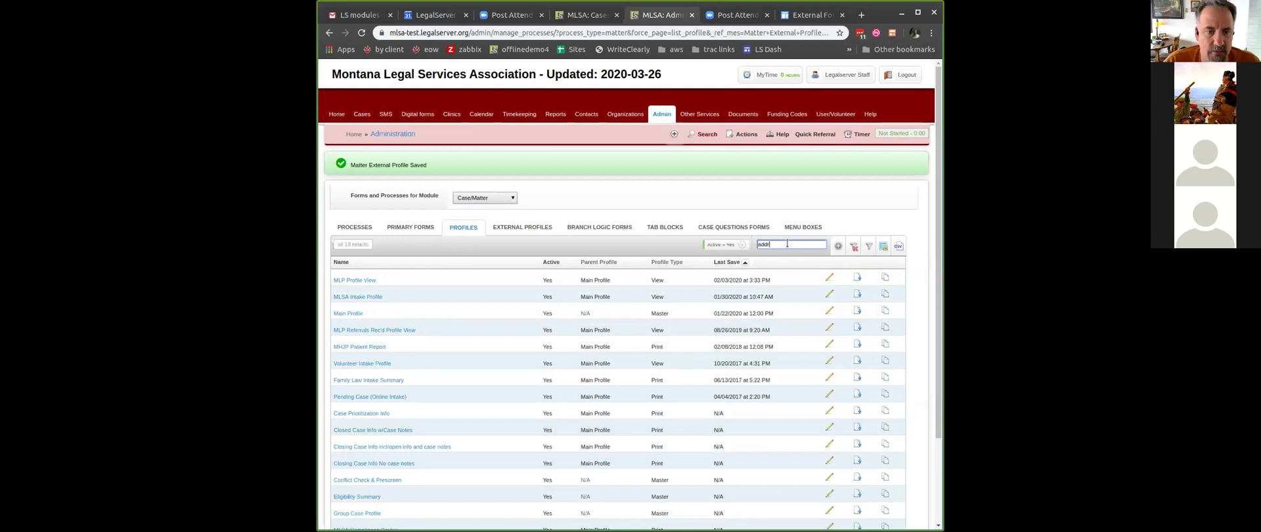
pyautogui.press('Return')
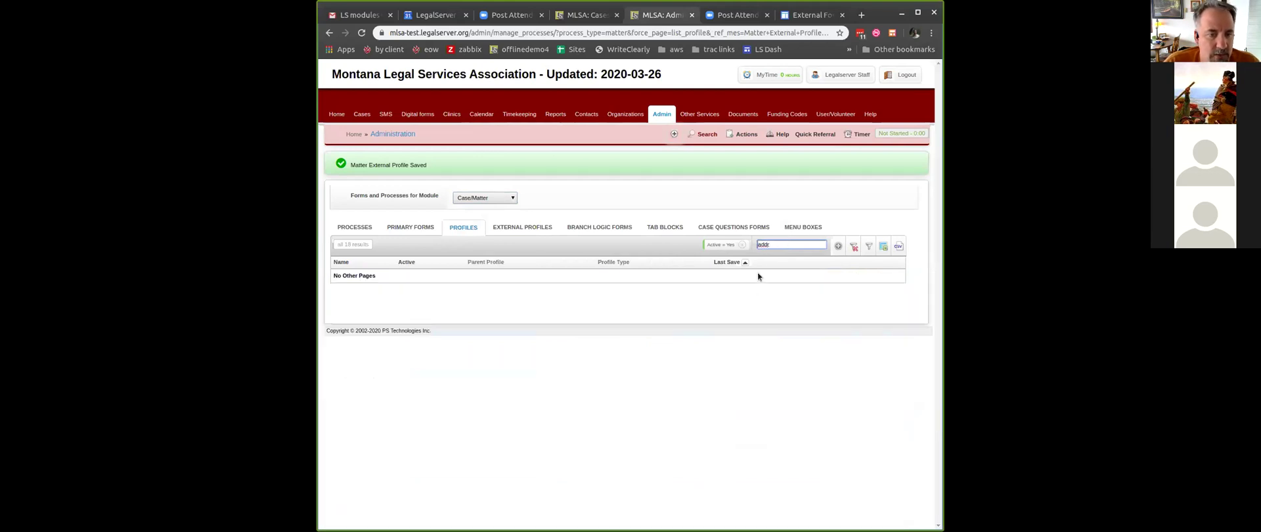
pyautogui.click(740, 245)
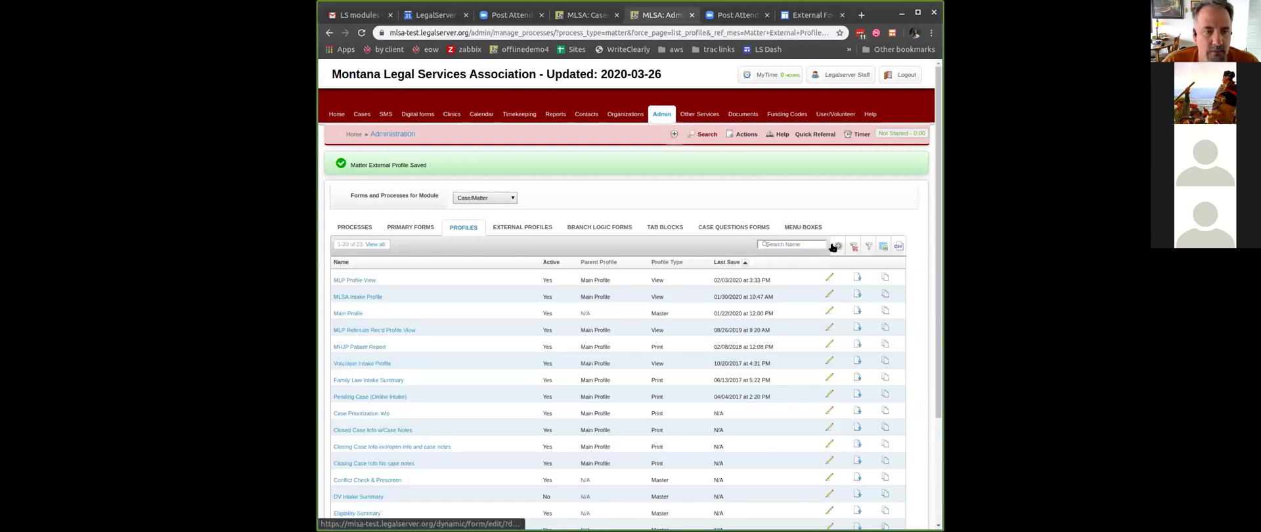
pyautogui.click(532, 228)
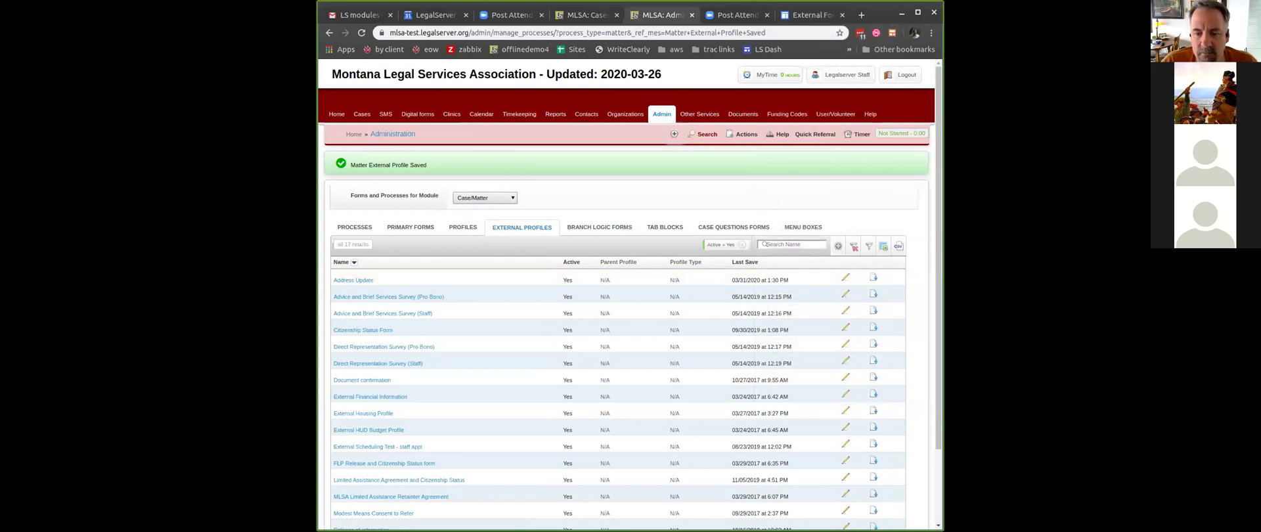
pyautogui.click(775, 20)
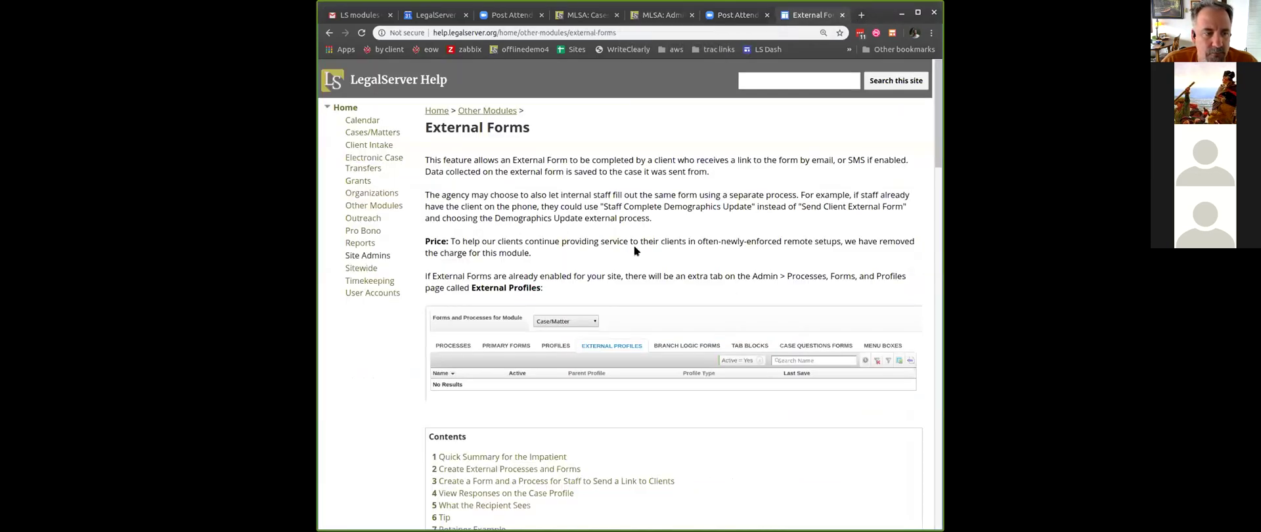
# - Highlight the 'Create your External Auxiliary form' step in the help summary, then return to the admin tab
pyautogui.scroll(-5, 633, 251)
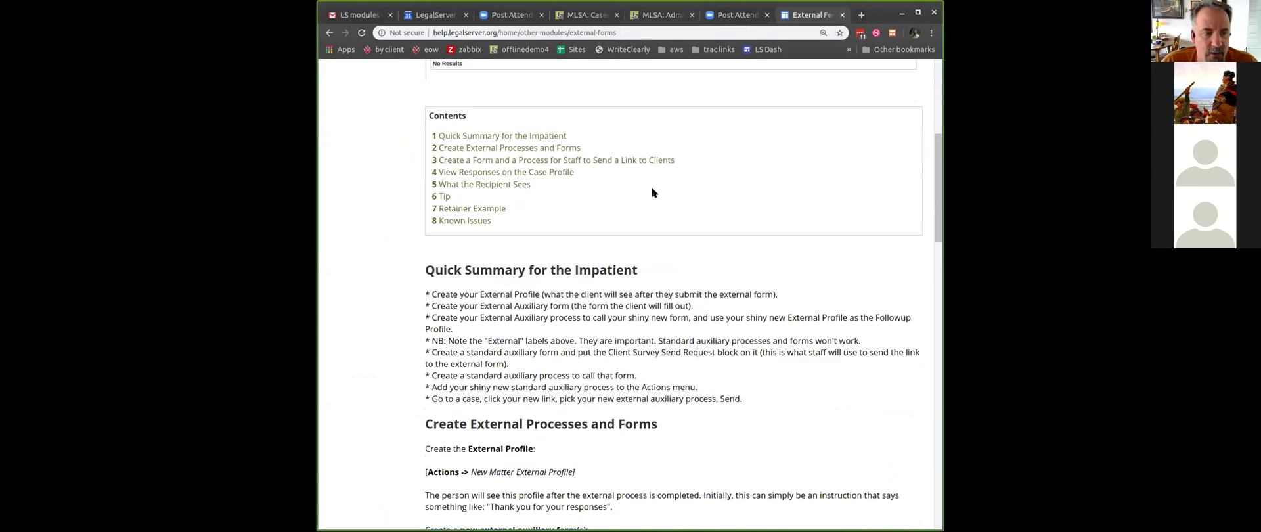
pyautogui.tripleClick(567, 306)
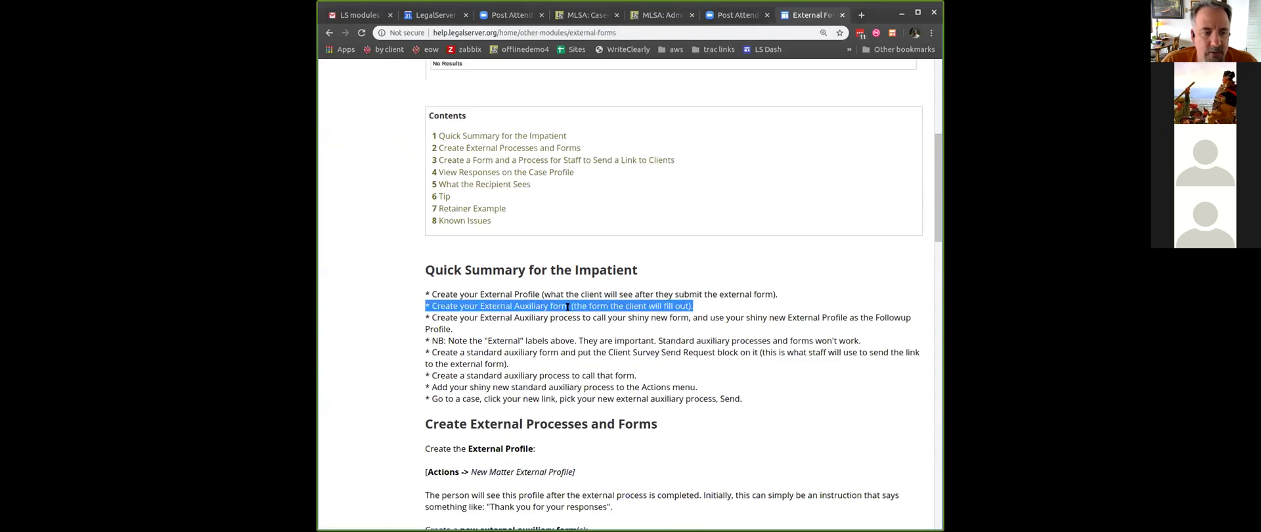
pyautogui.click(655, 16)
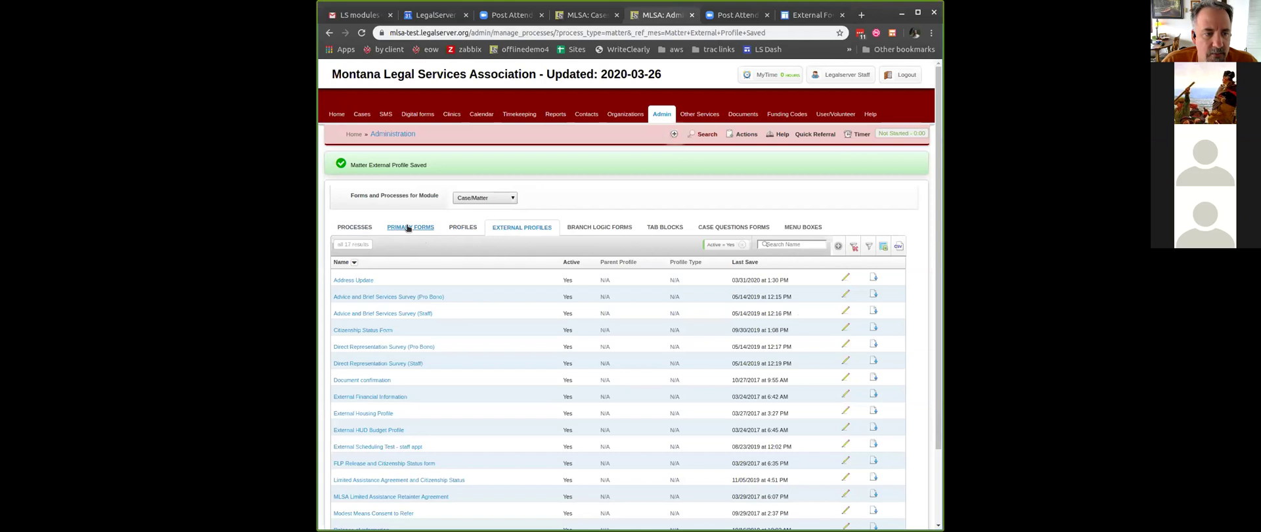
# - From the Primary Forms list, check the Actions menu and begin a new External Auxiliary Form
pyautogui.click(408, 228)
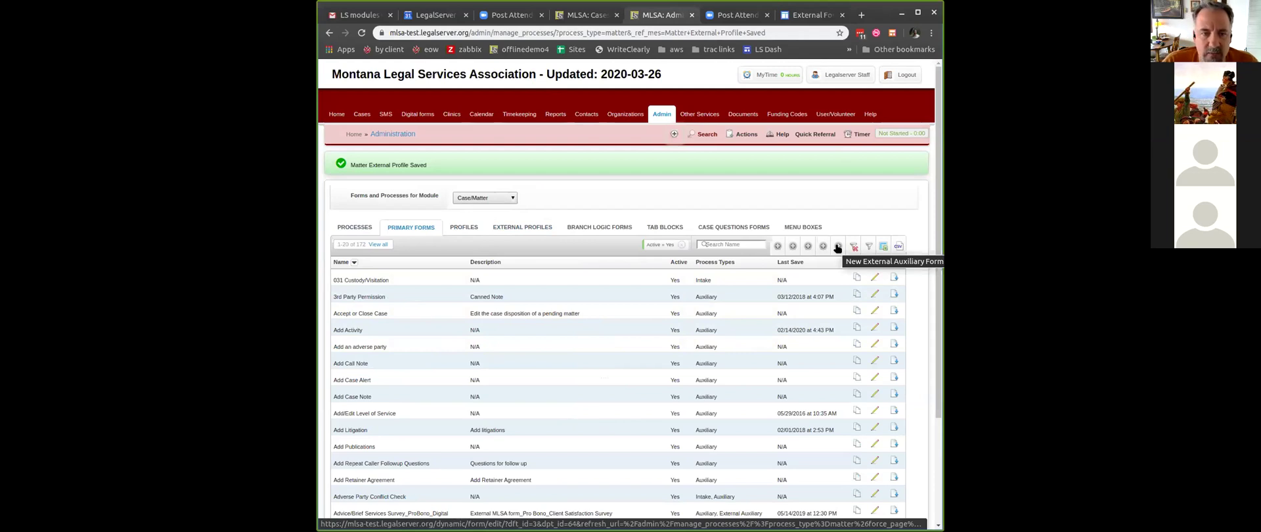
pyautogui.click(743, 135)
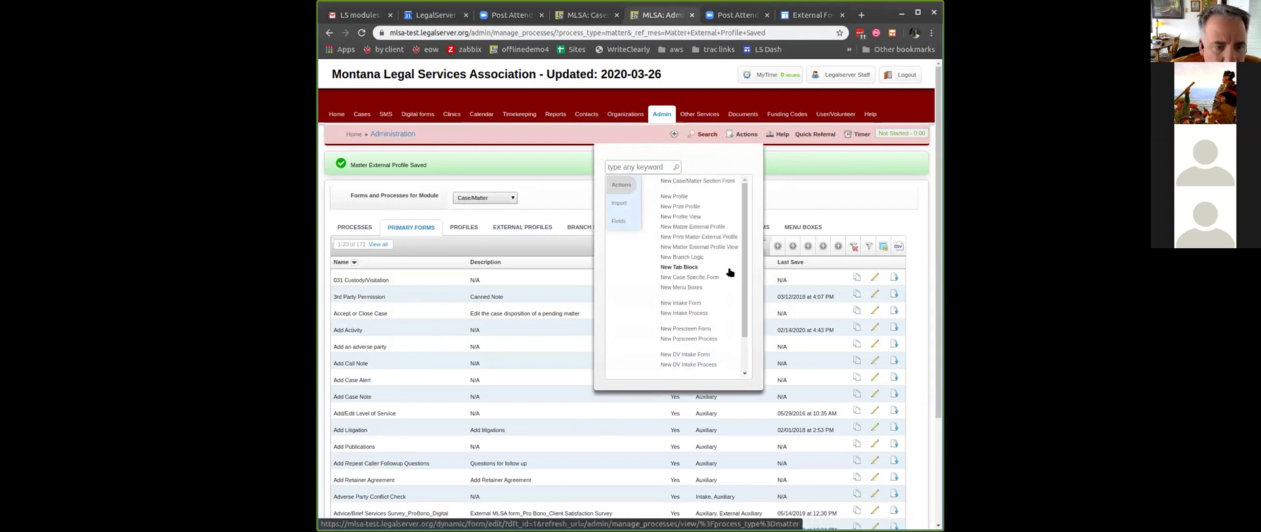
pyautogui.scroll(-1, 728, 342)
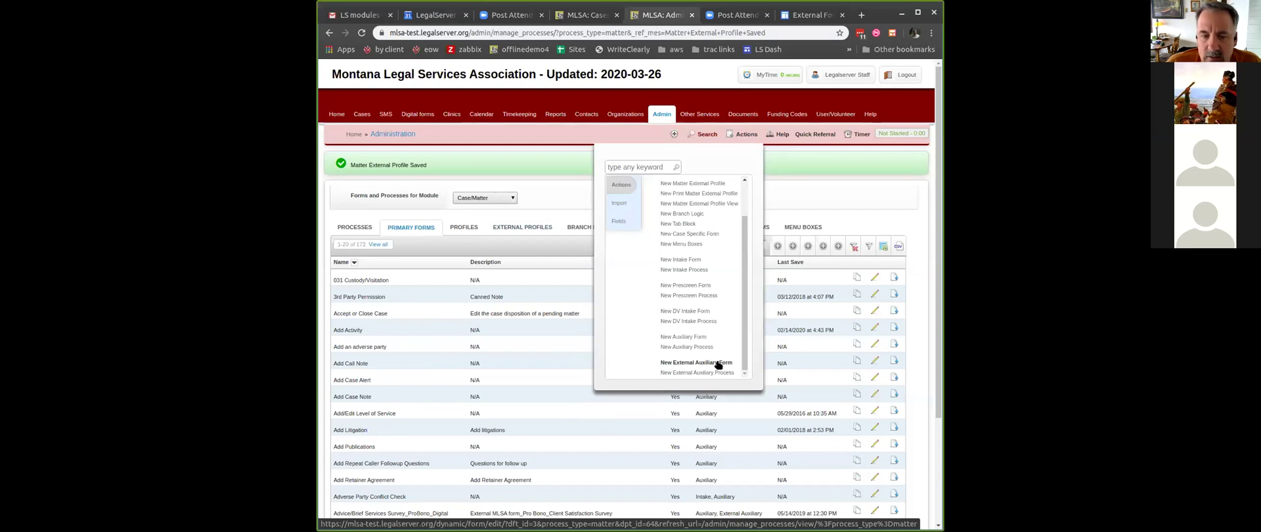
pyautogui.click(836, 245)
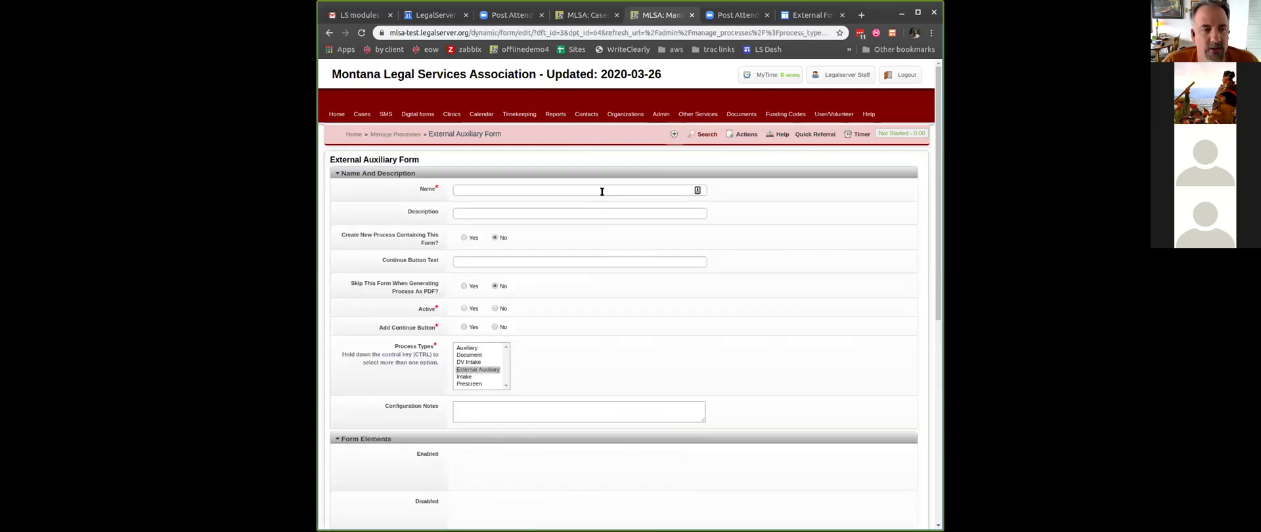
# - Enter 'Address Update External Form' as the form name and set it to Active
pyautogui.click(601, 190)
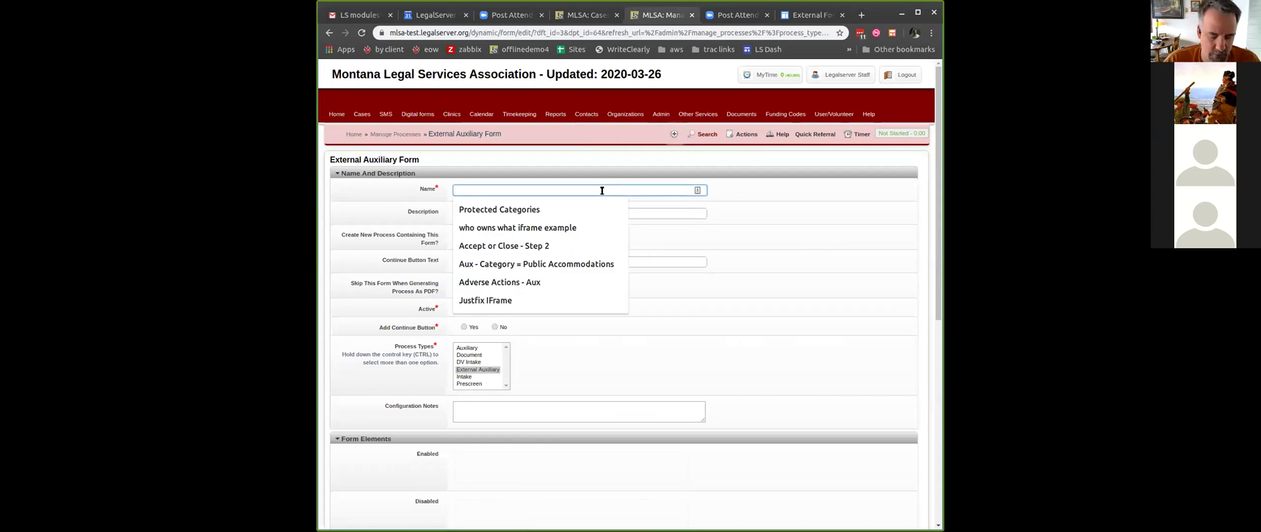
pyautogui.write('Add')
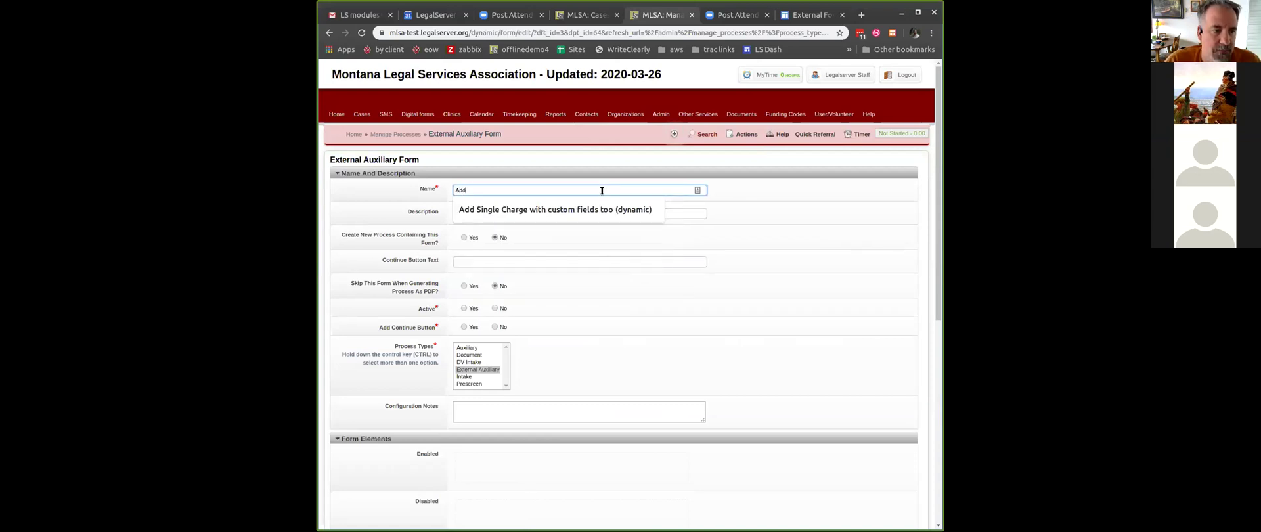
pyautogui.write('iess Update External Form')
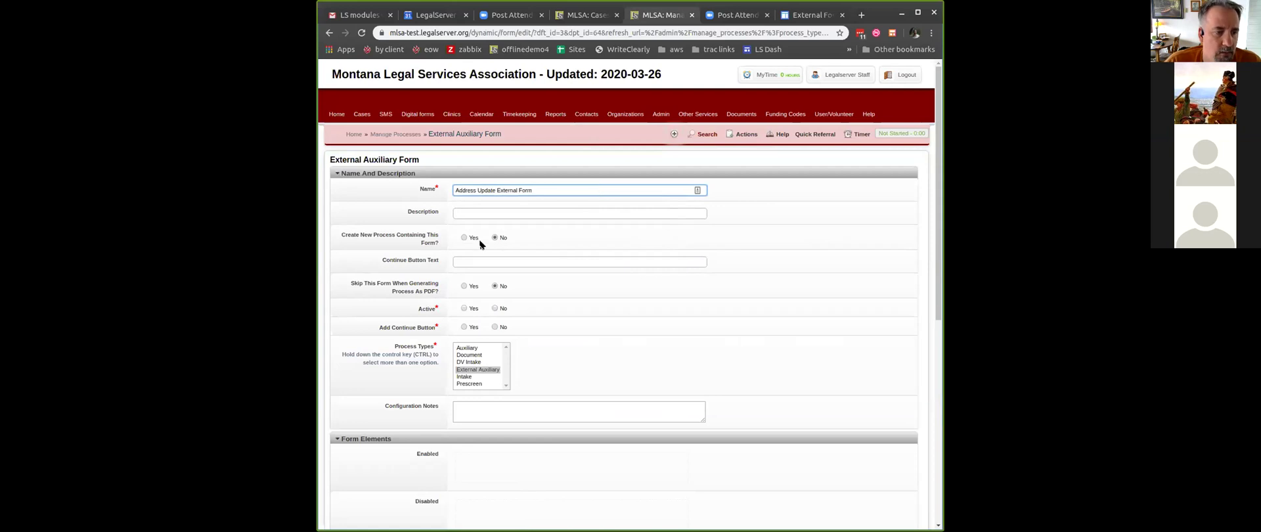
pyautogui.click(463, 309)
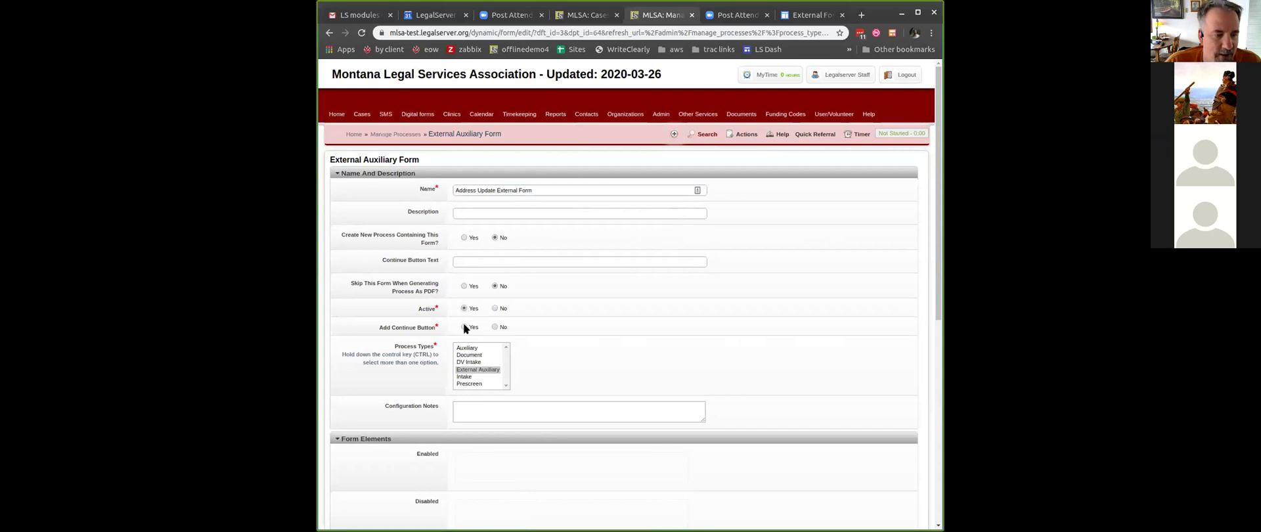
pyautogui.scroll(-3, 571, 341)
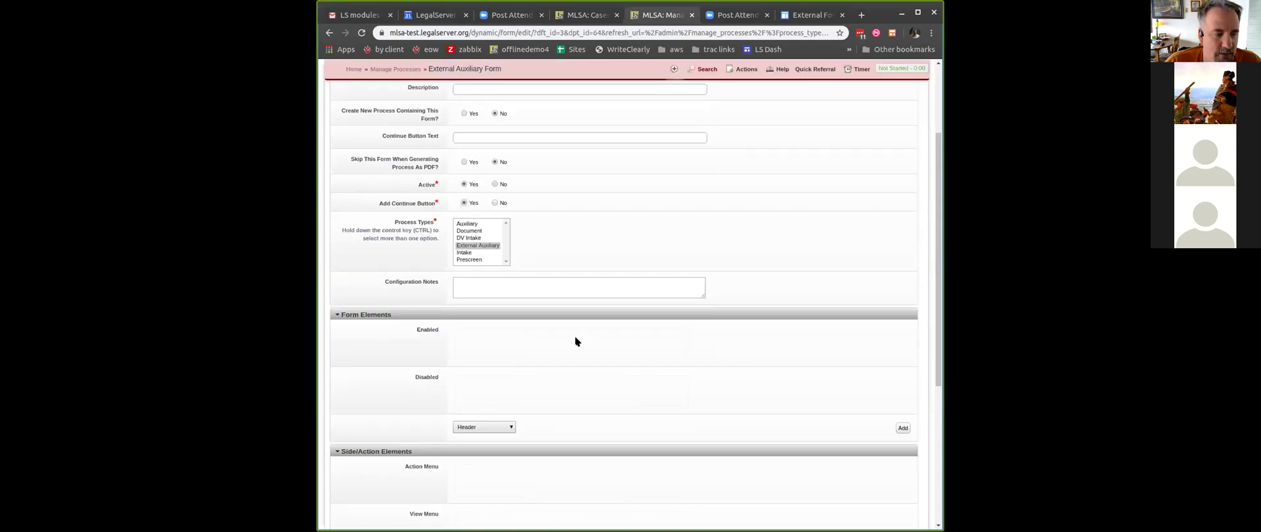
# - Add the County of Residence field as a form element
pyautogui.click(487, 336)
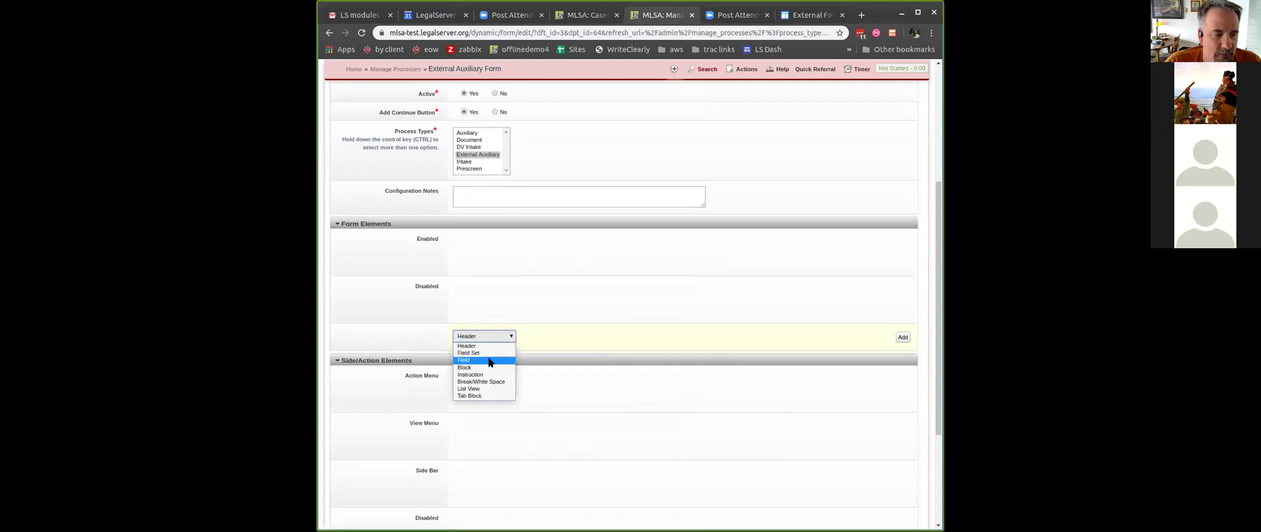
pyautogui.click(489, 360)
pyautogui.click(578, 336)
pyautogui.write('county')
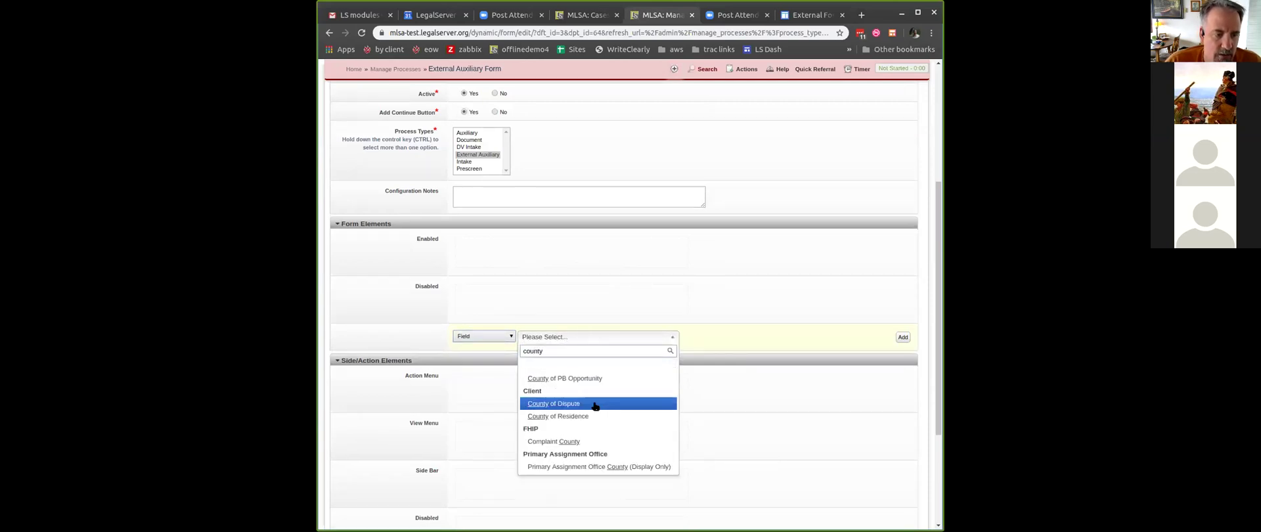
pyautogui.click(595, 417)
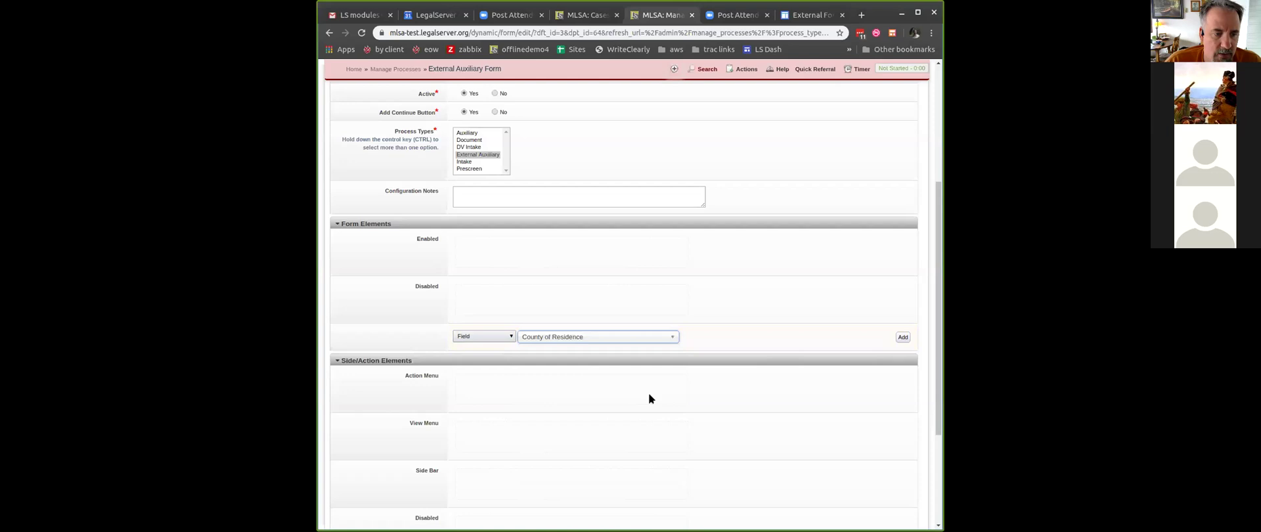
pyautogui.click(902, 337)
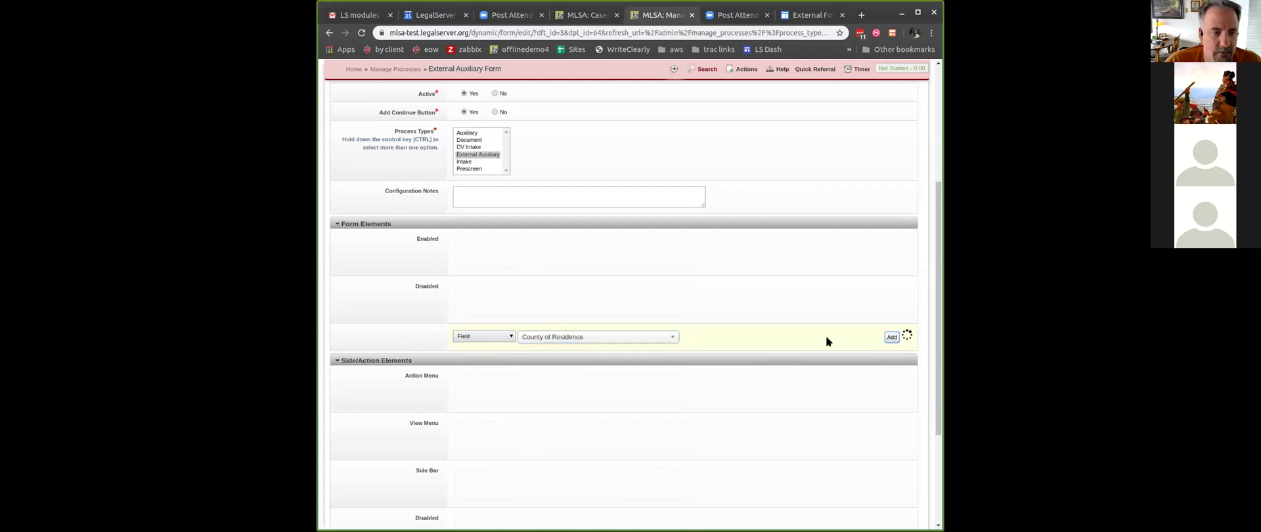
# - Add a header, move it above County of Residence, and set its text to "Hi There! I'm a Form"
pyautogui.click(494, 335)
pyautogui.click(513, 343)
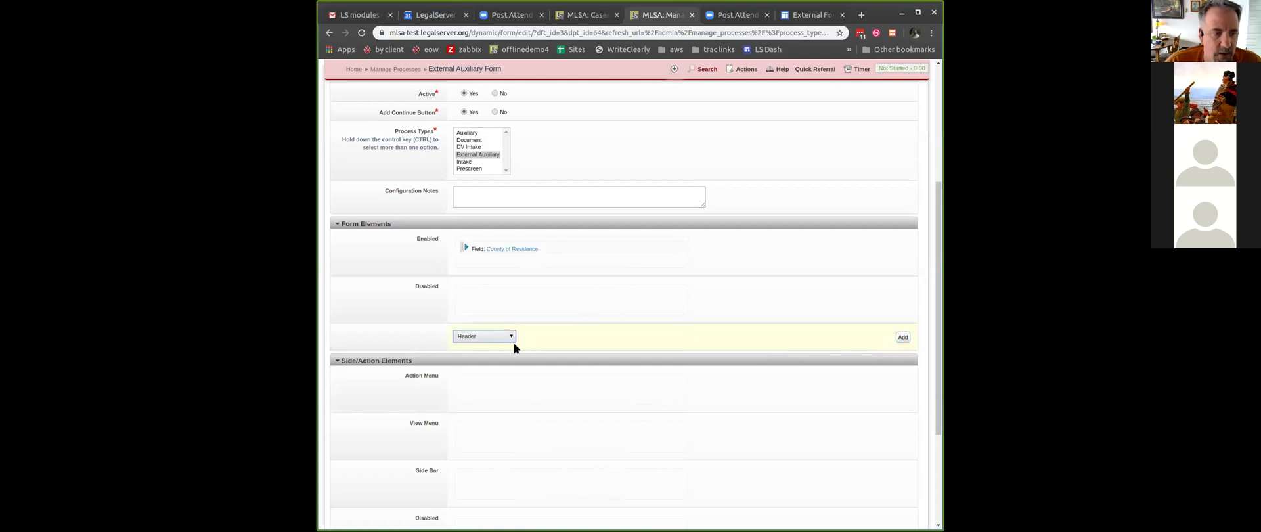
pyautogui.click(903, 337)
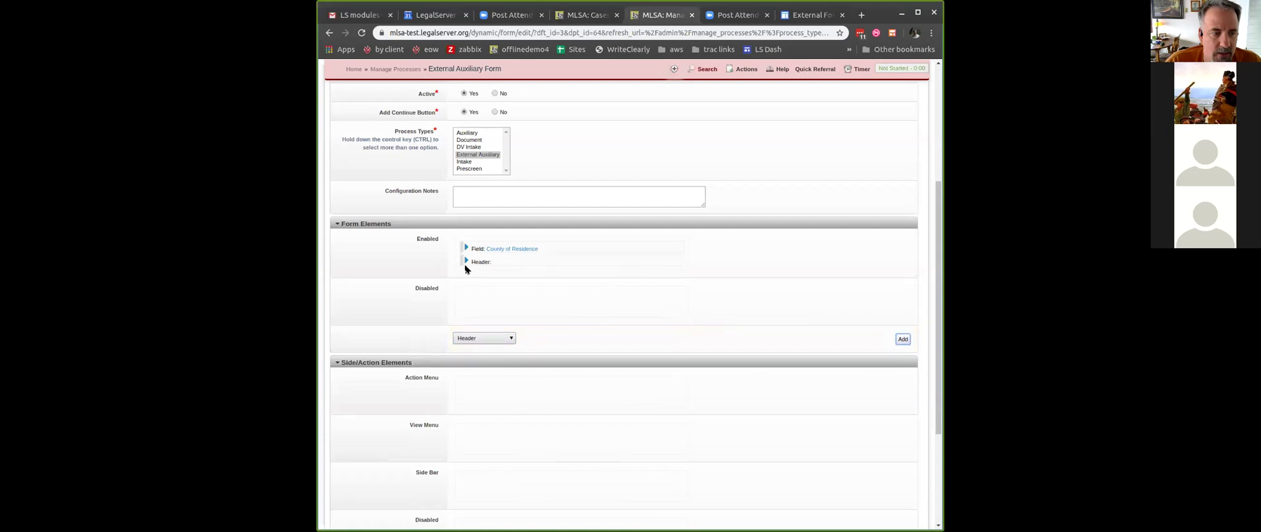
pyautogui.moveTo(459, 263); pyautogui.dragTo(471, 245)
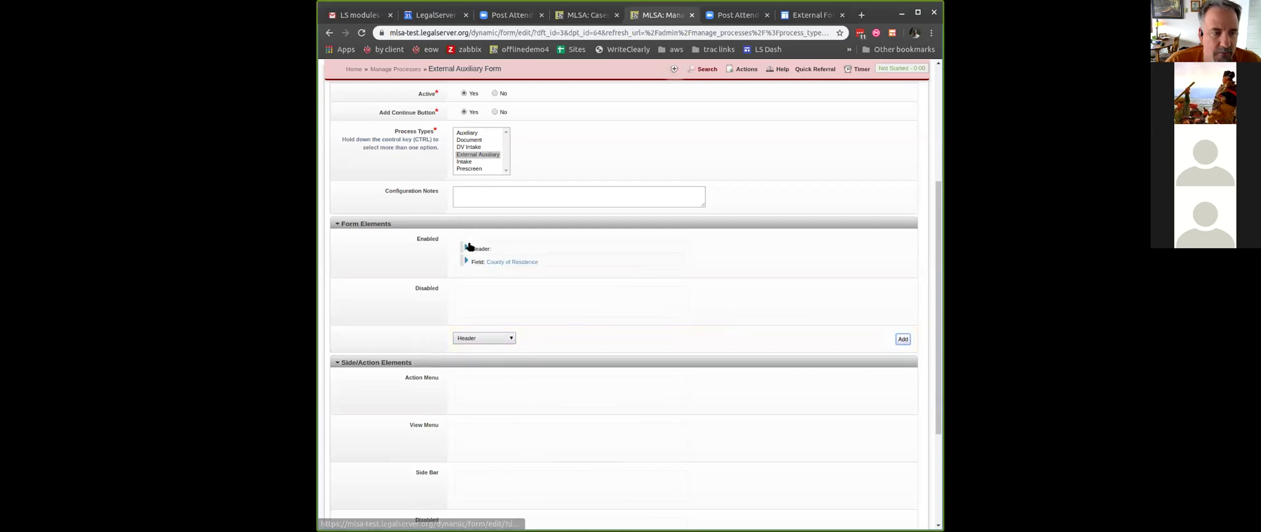
pyautogui.click(466, 247)
pyautogui.click(485, 255)
pyautogui.write('H')
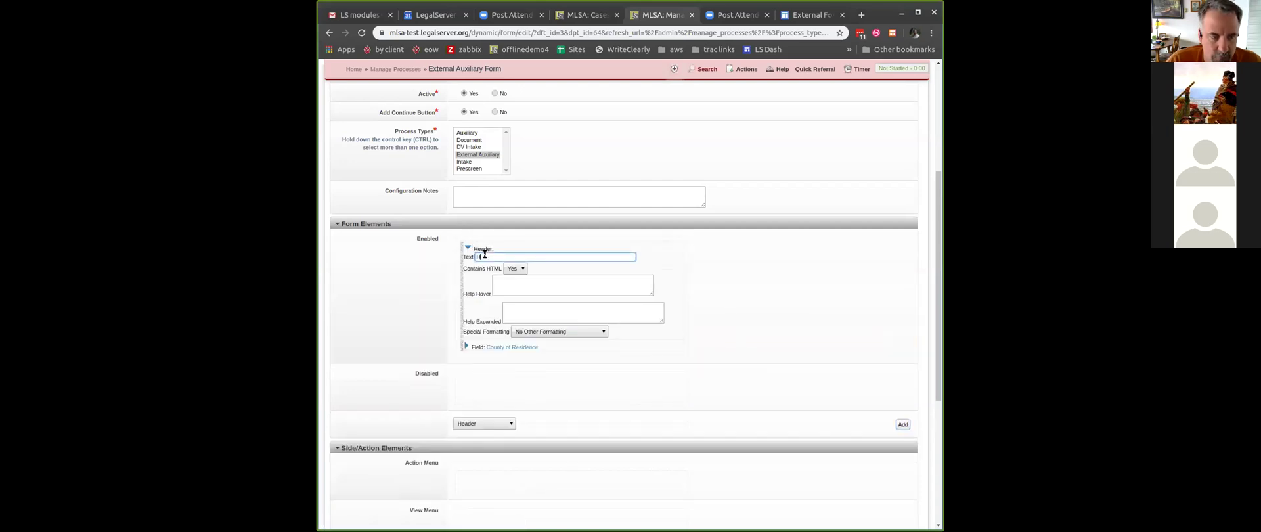
pyautogui.write("i There! I'm a Form")
pyautogui.click(788, 298)
# - Save the Address Update External Form
pyautogui.scroll(-1, 787, 301)
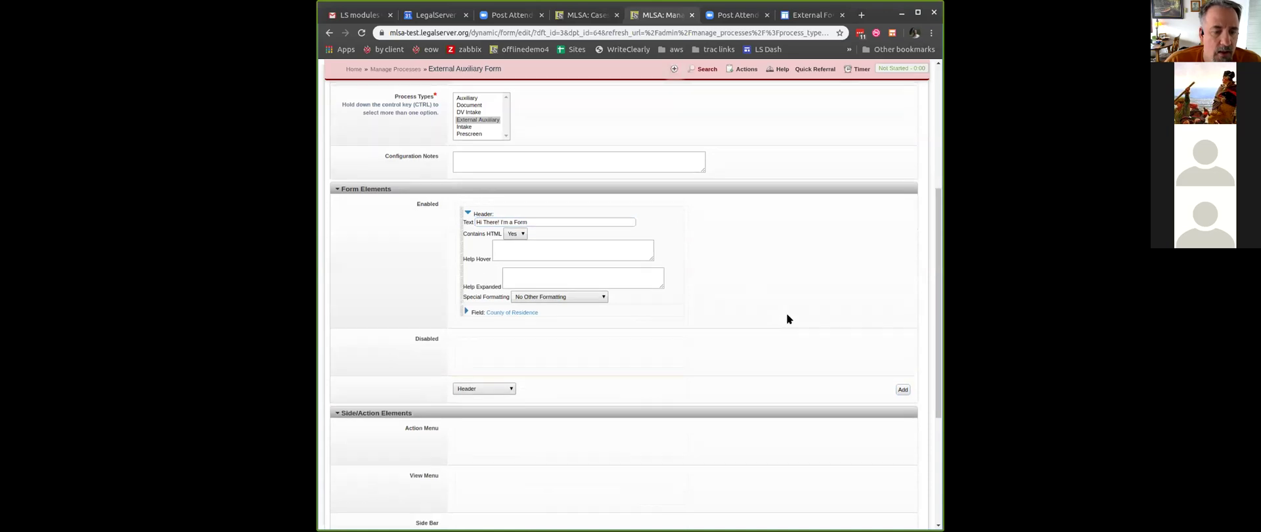
pyautogui.scroll(-3, 789, 320)
pyautogui.scroll(12, 758, 307)
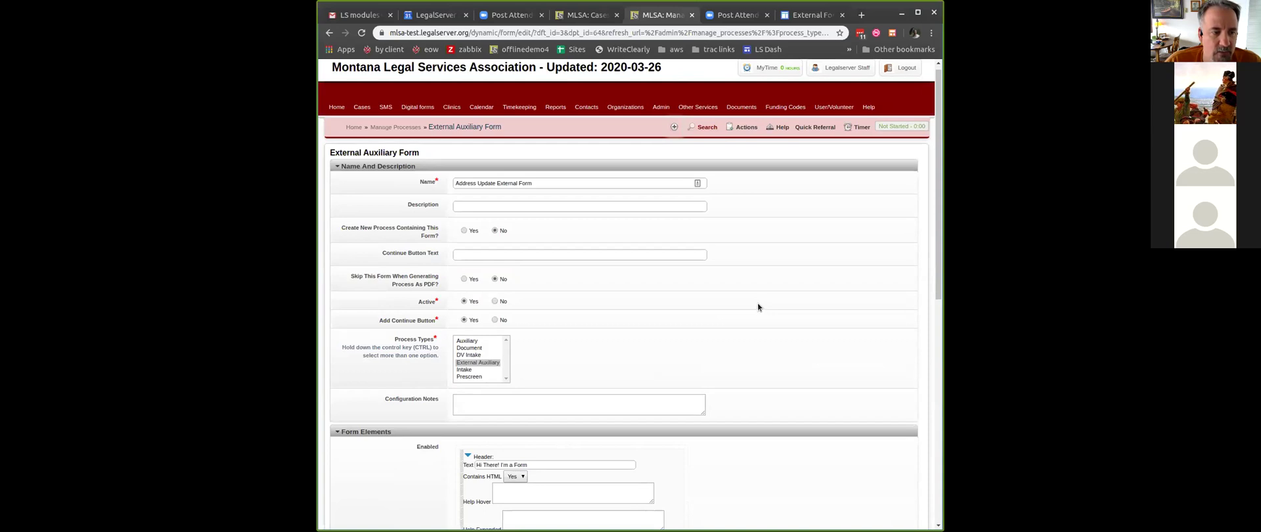
pyautogui.scroll(-5, 758, 307)
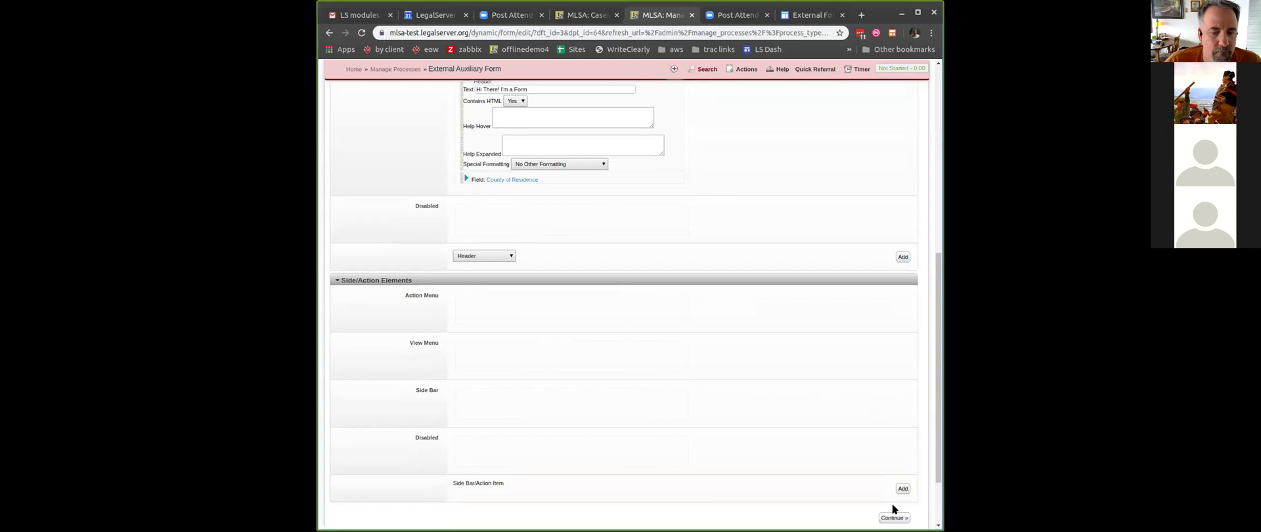
pyautogui.click(892, 517)
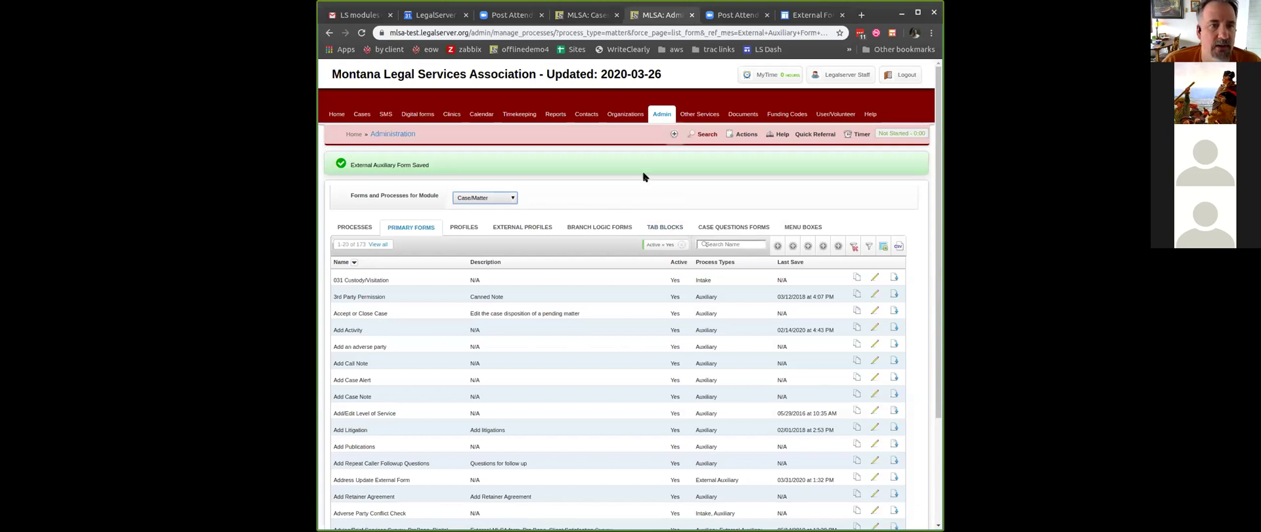
# - Check the help page, then from the admin Processes list start a new External Auxiliary Process
pyautogui.click(798, 15)
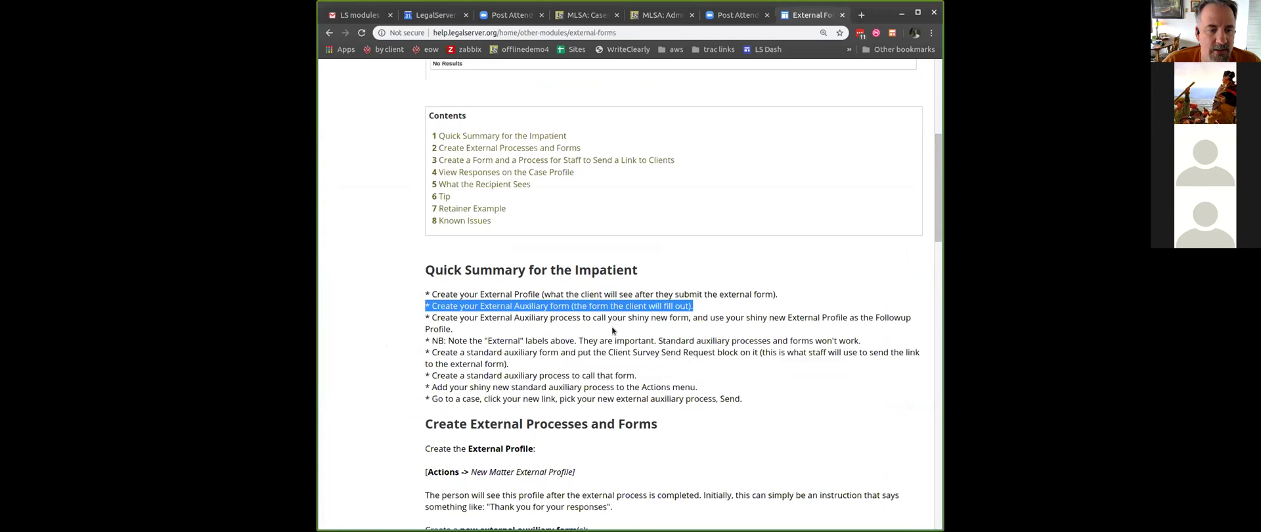
pyautogui.click(584, 15)
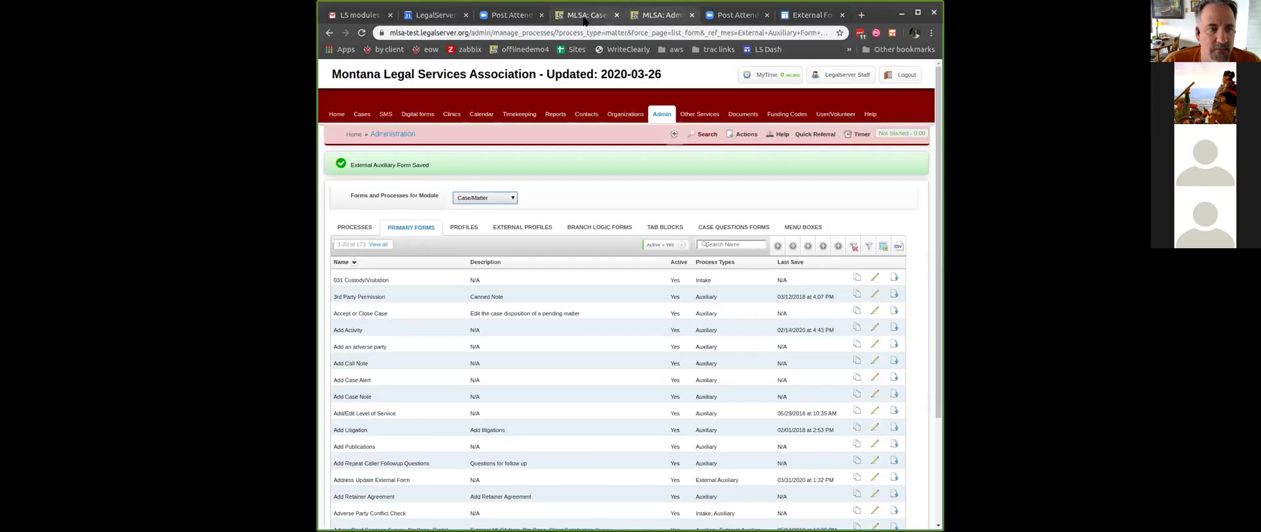
pyautogui.click(656, 15)
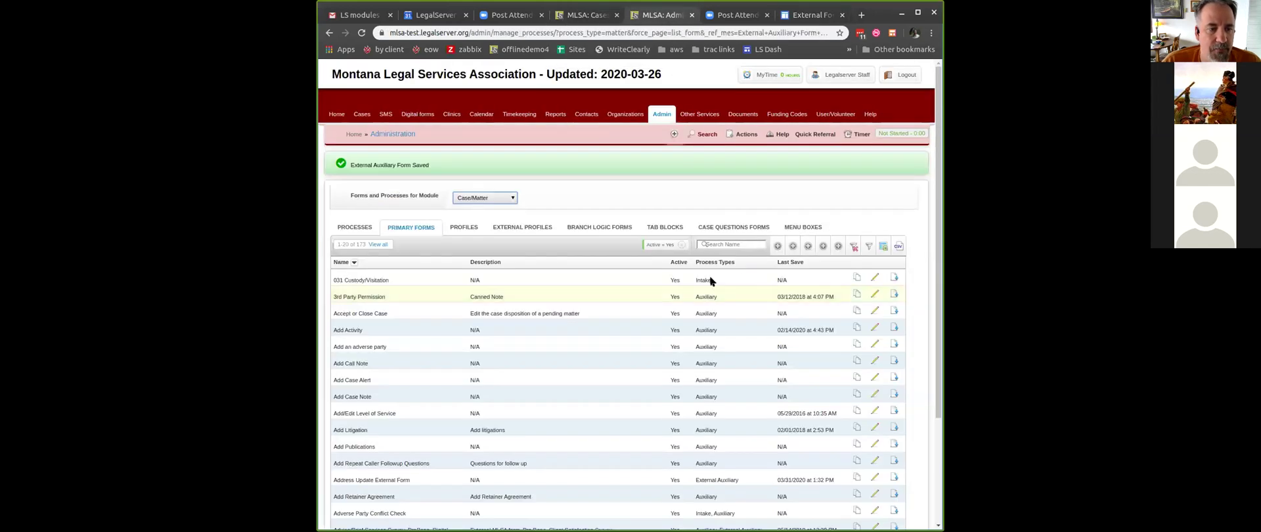
pyautogui.click(355, 227)
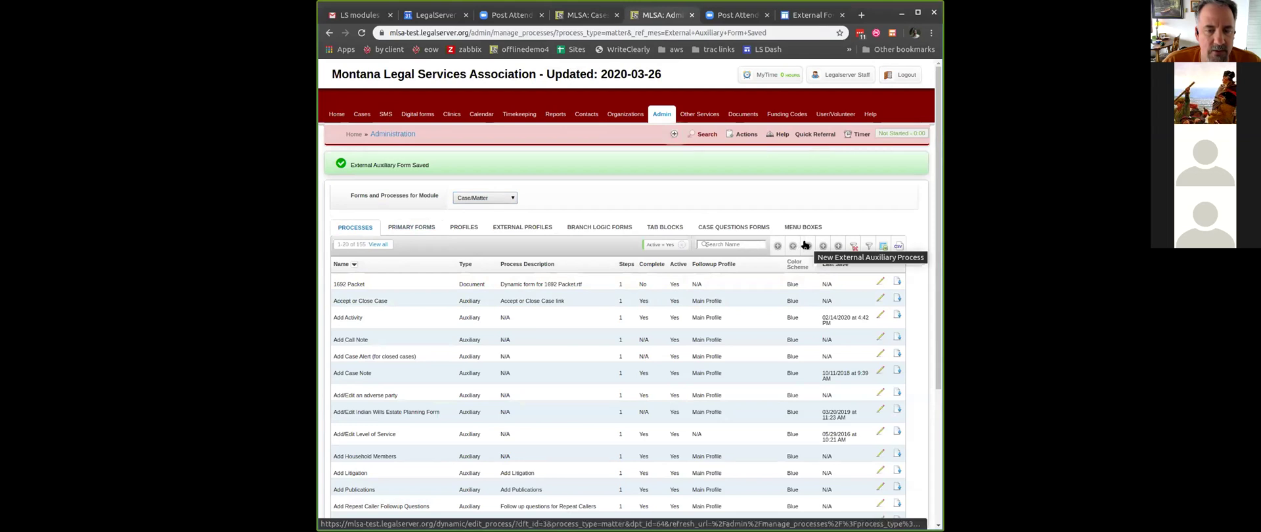
pyautogui.click(750, 139)
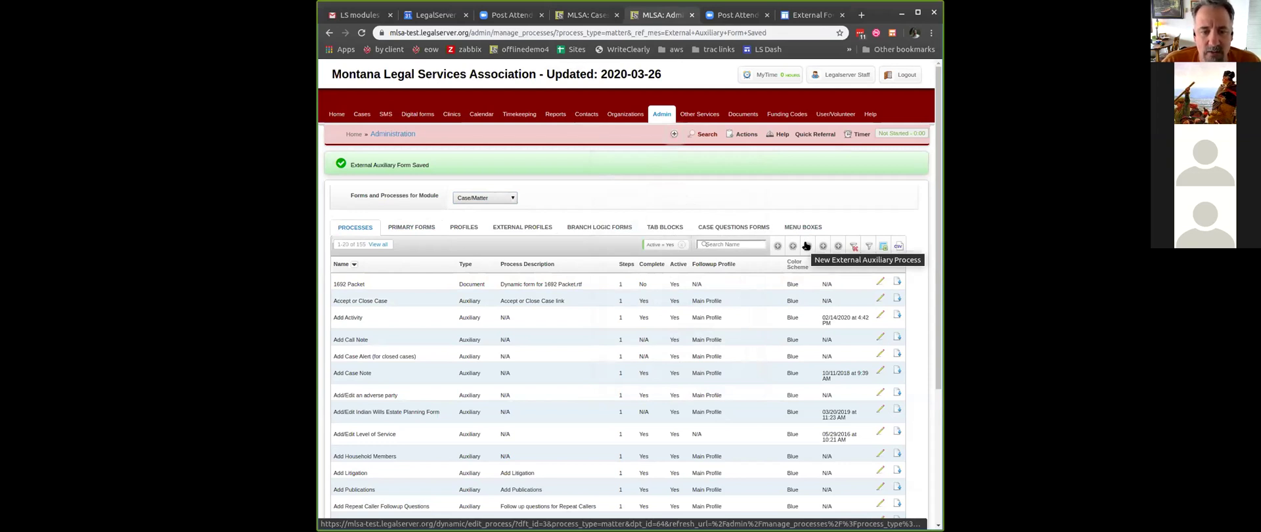
pyautogui.click(777, 247)
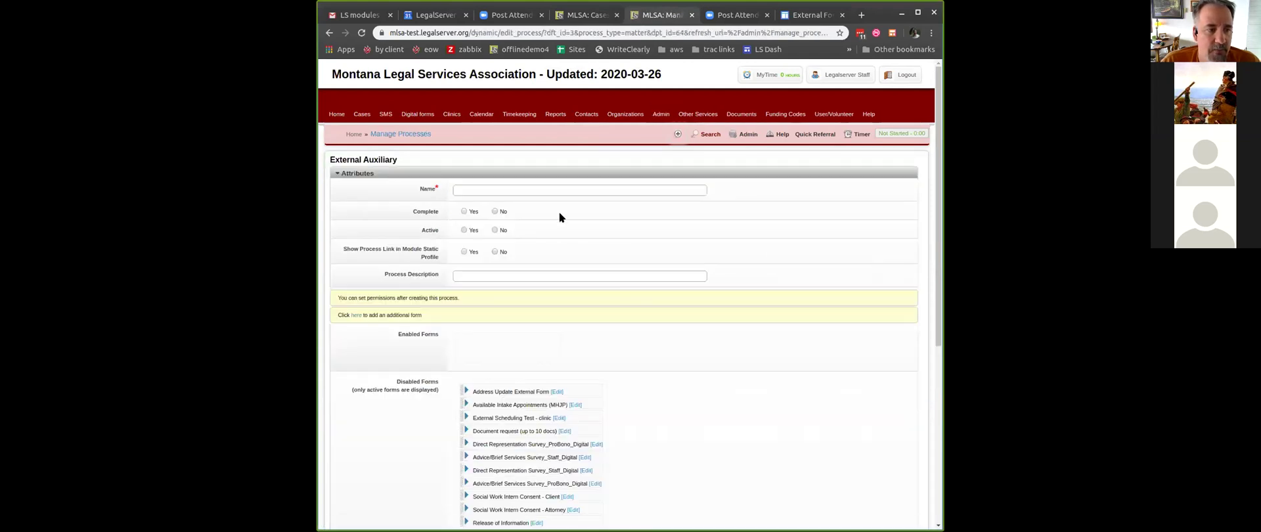
# - Name the process 'Address Update Process external' and set Complete and Active to Yes
pyautogui.click(570, 190)
pyautogui.write('Address Update Proce')
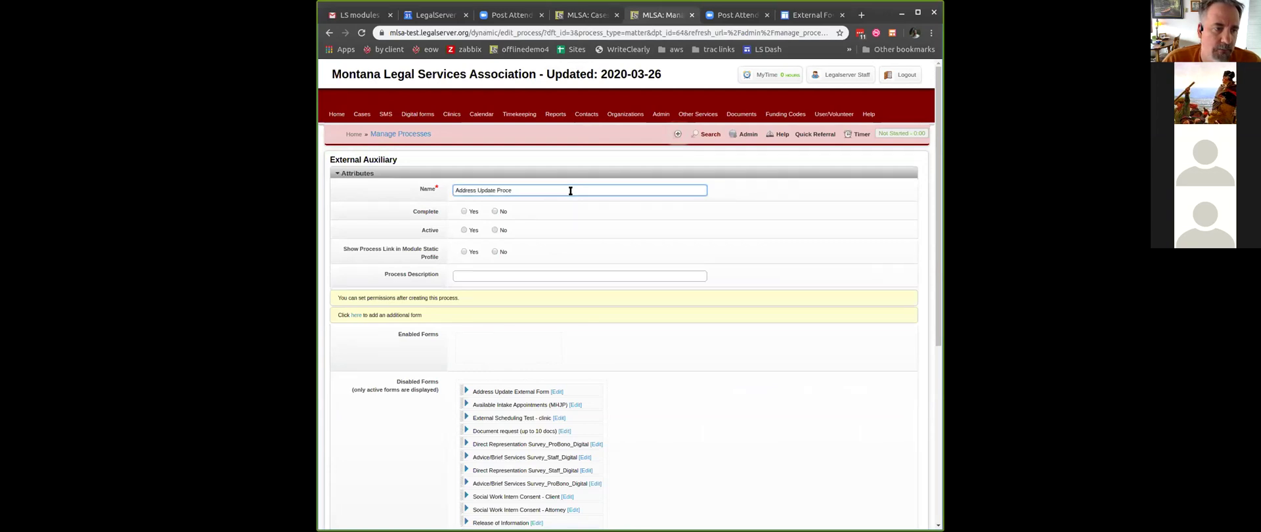
pyautogui.write('ss external')
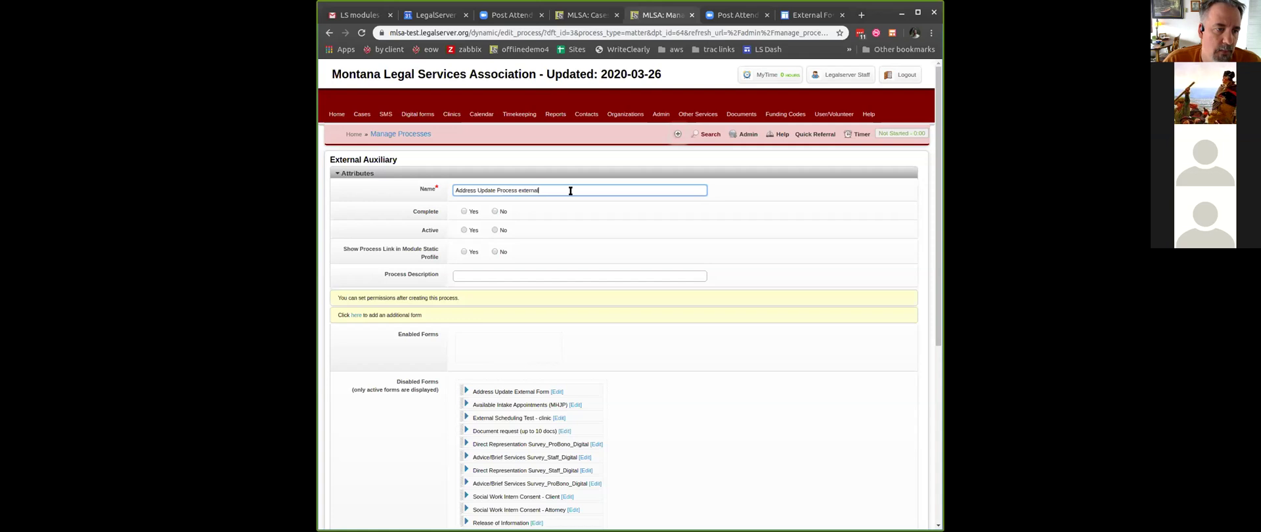
pyautogui.click(464, 210)
pyautogui.click(464, 230)
# - Enable the Address Update External Form, choose the Address Update follow-up profile, and save
pyautogui.scroll(-2, 535, 270)
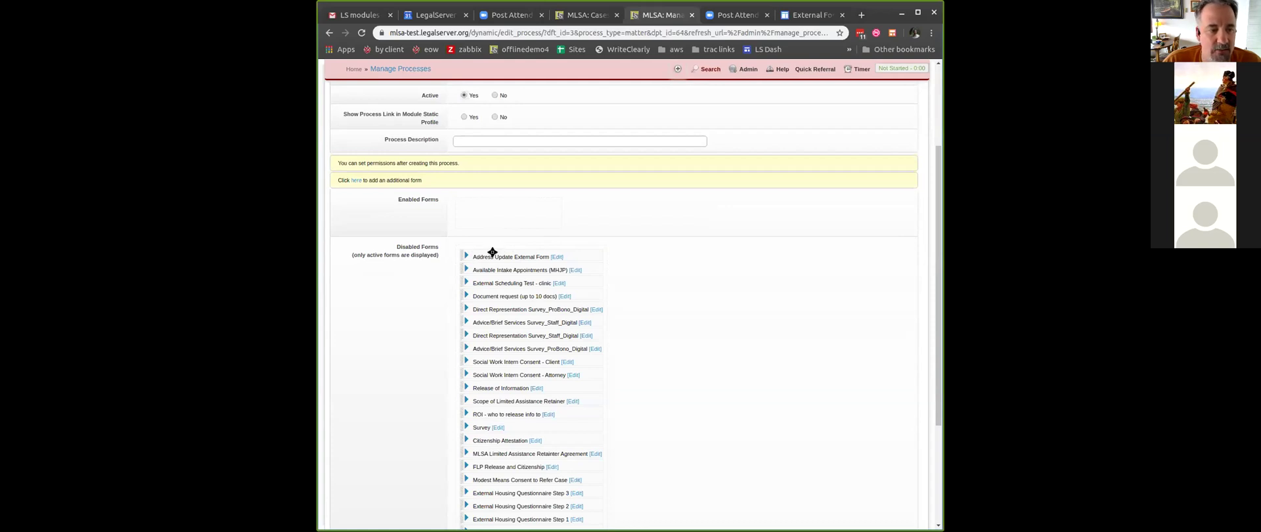
pyautogui.moveTo(493, 254); pyautogui.dragTo(466, 209)
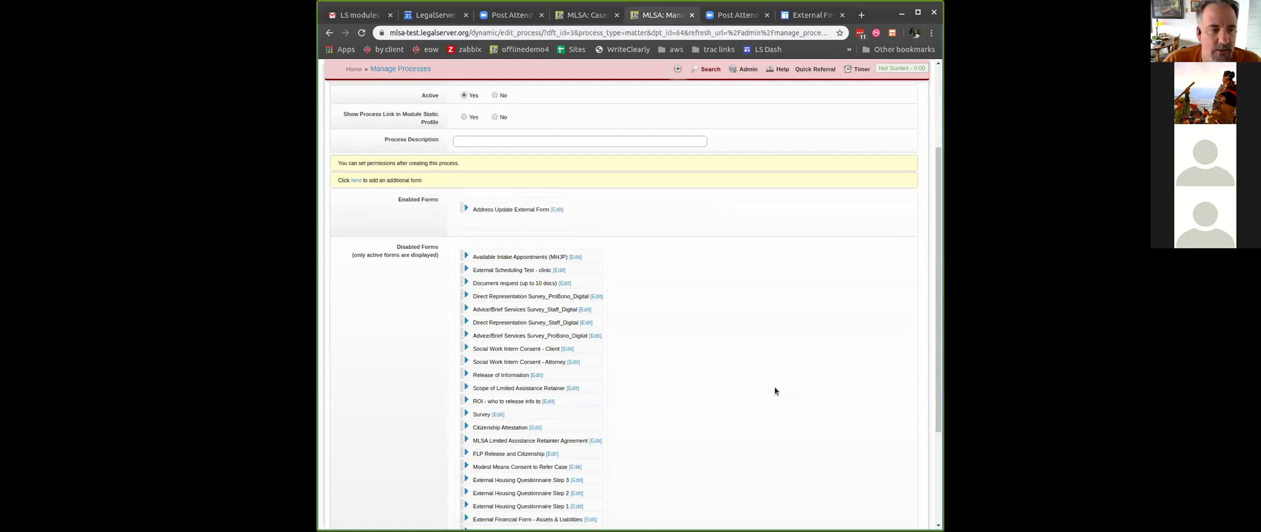
pyautogui.scroll(-3, 721, 340)
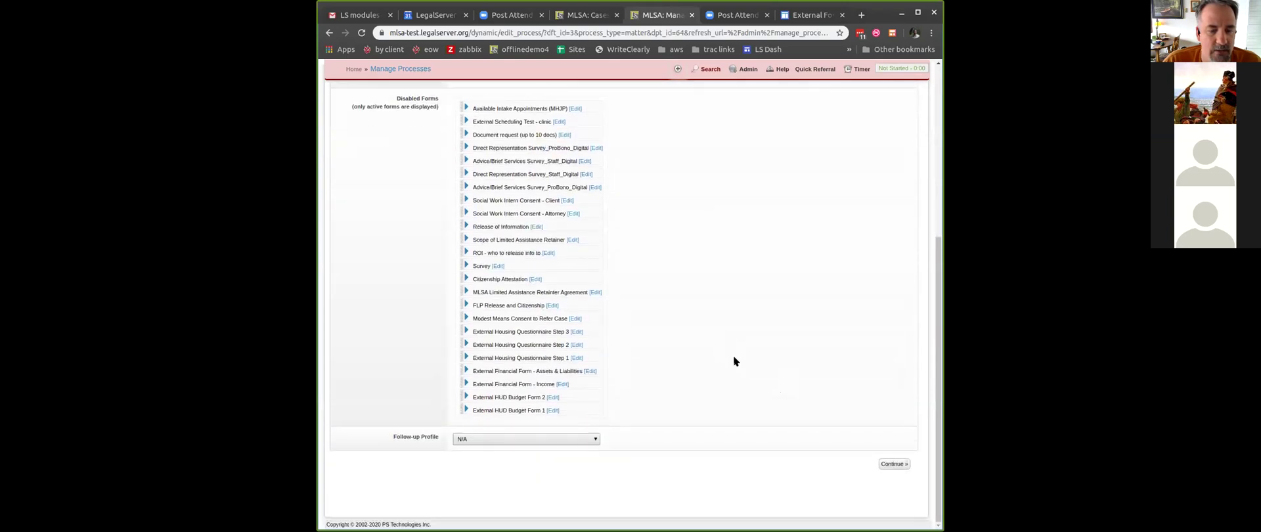
pyautogui.click(586, 439)
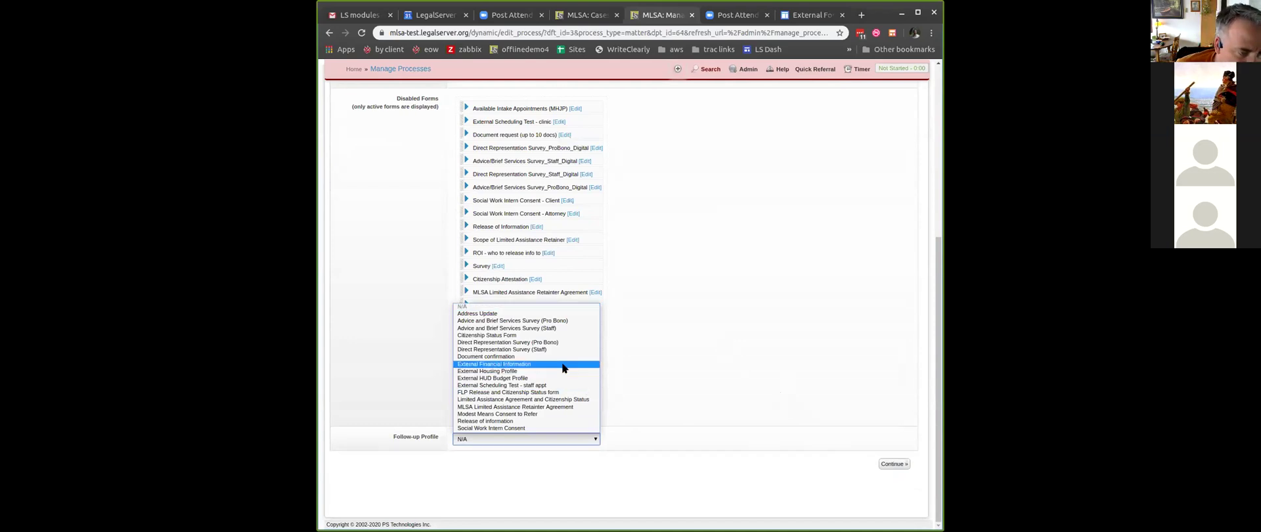
pyautogui.click(560, 314)
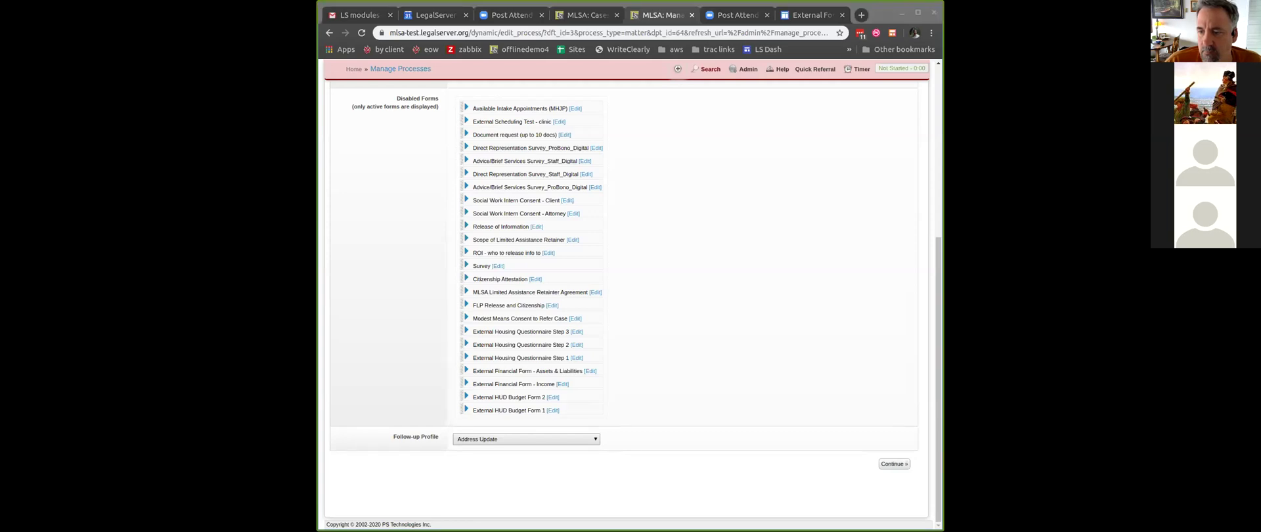
pyautogui.click(901, 464)
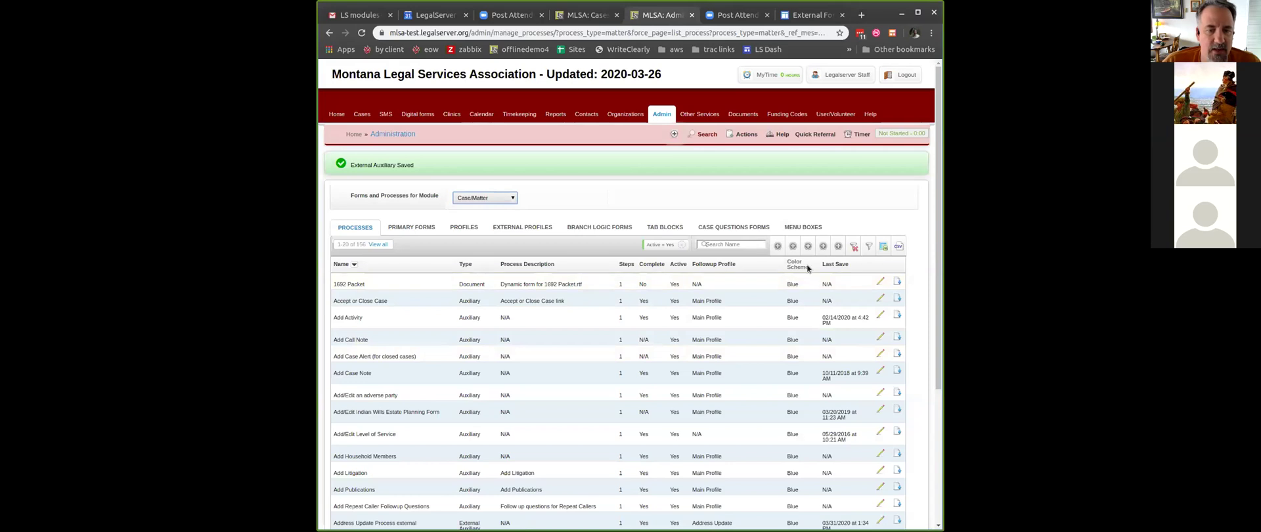
# - Sort the process list newest-saved first and review the External Forms help page
pyautogui.click(835, 264)
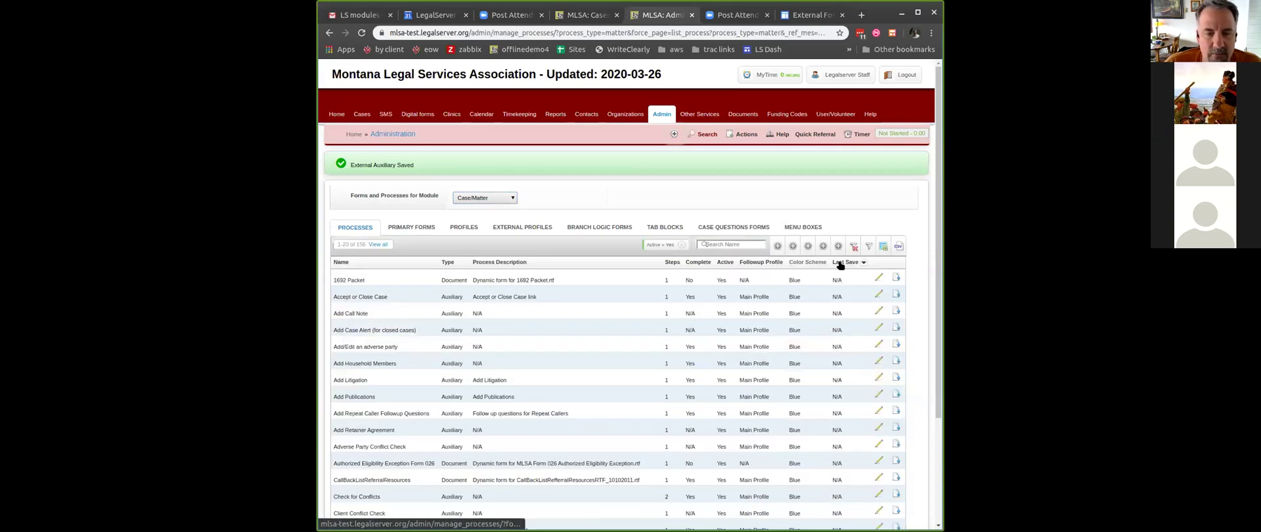
pyautogui.click(840, 264)
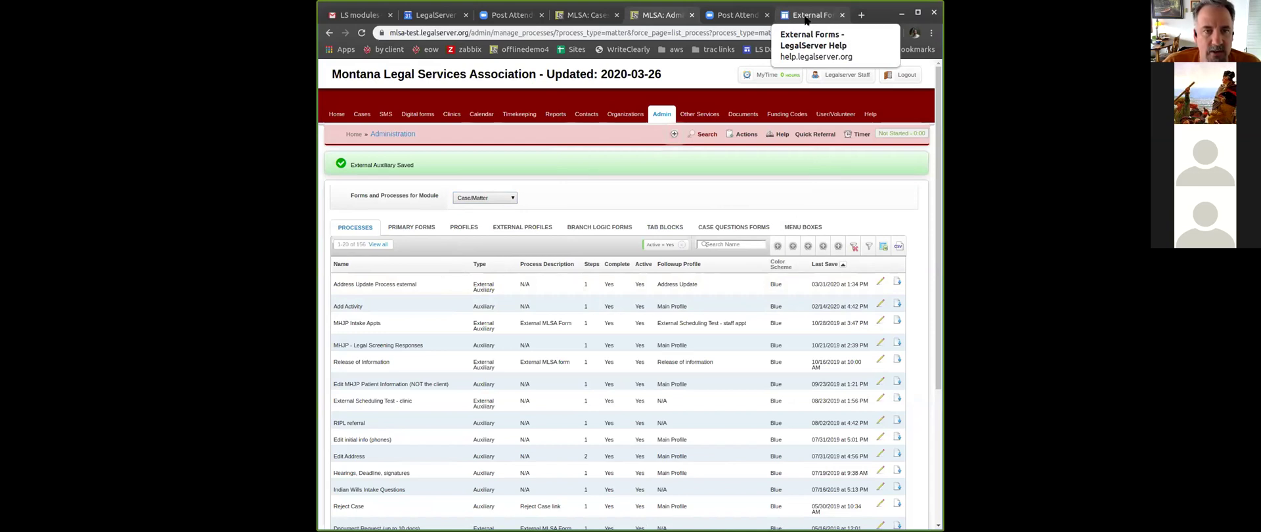
pyautogui.click(806, 16)
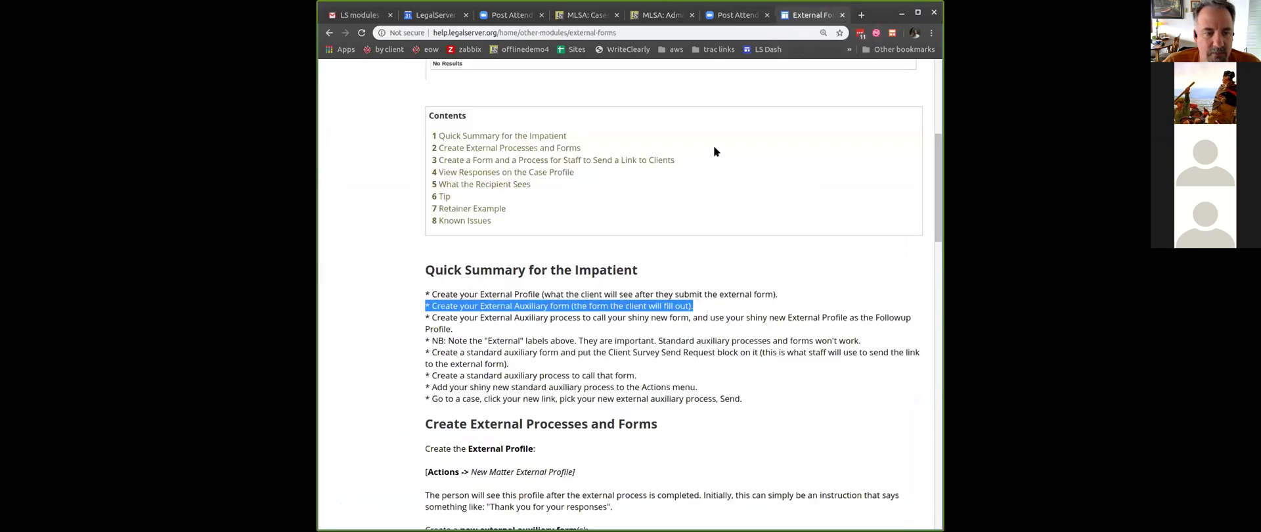
pyautogui.click(575, 341)
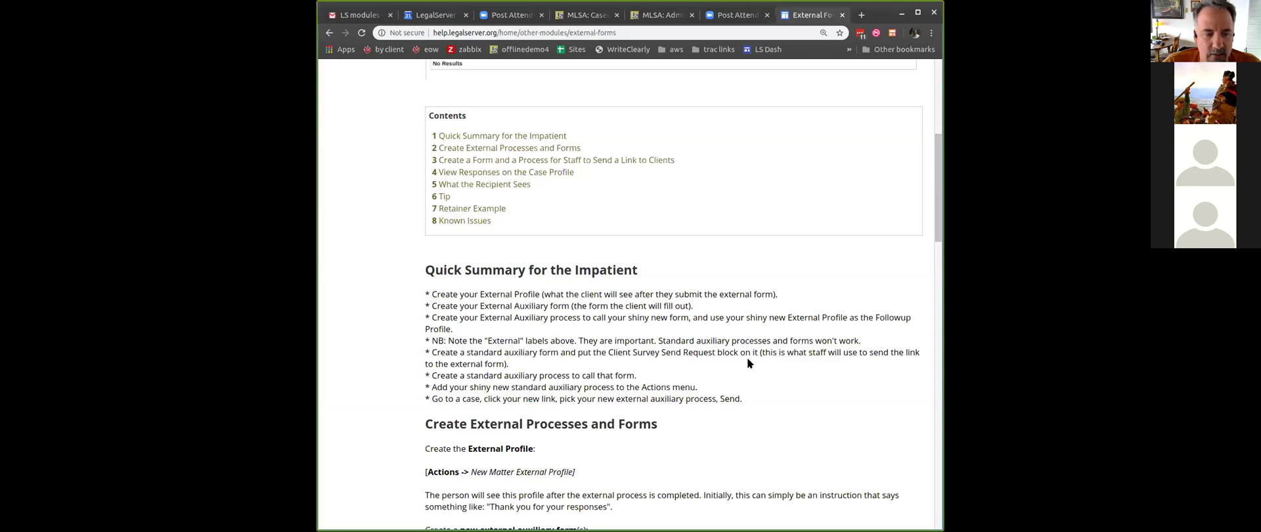
# - Back in admin, go to Primary Forms and start a new auxiliary form
pyautogui.click(658, 14)
pyautogui.click(412, 227)
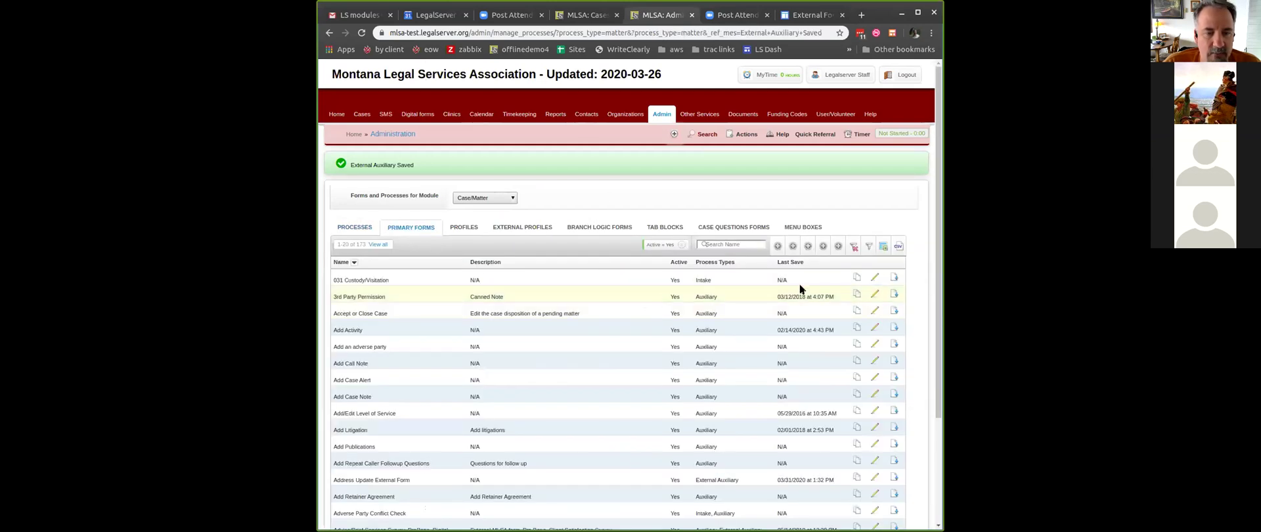
pyautogui.click(822, 247)
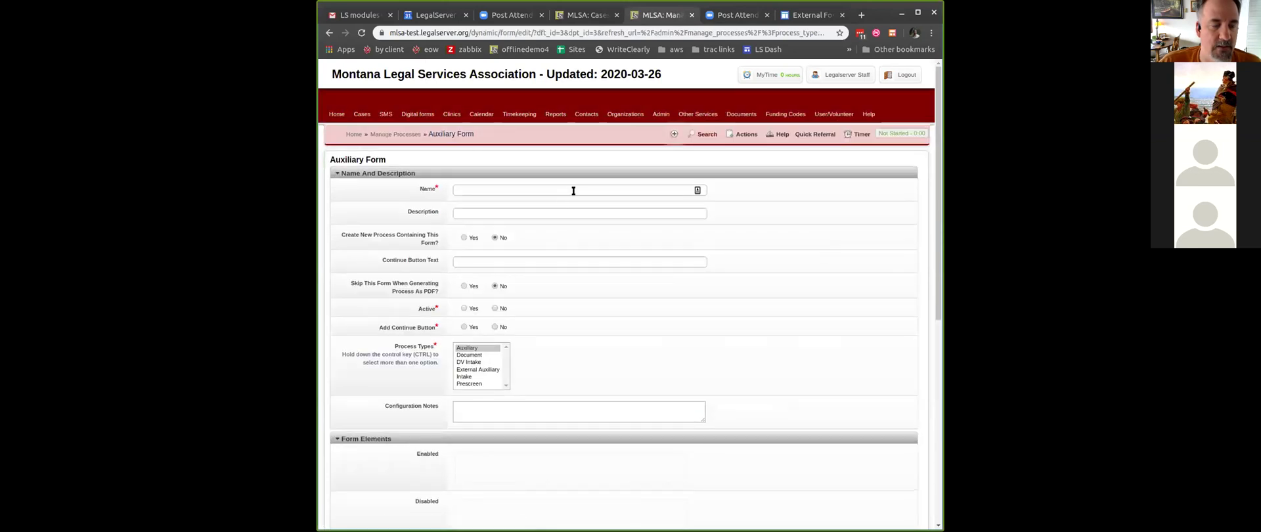
# - Name the form 'Send the address update form form', make it Active, and add a Continue button
pyautogui.click(573, 190)
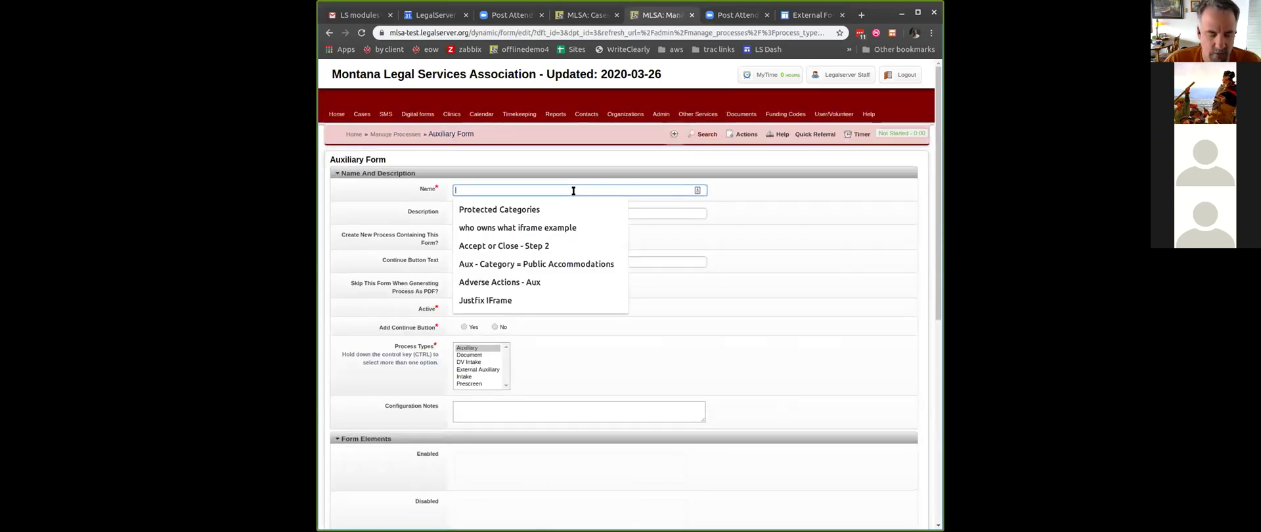
pyautogui.write('Send the ')
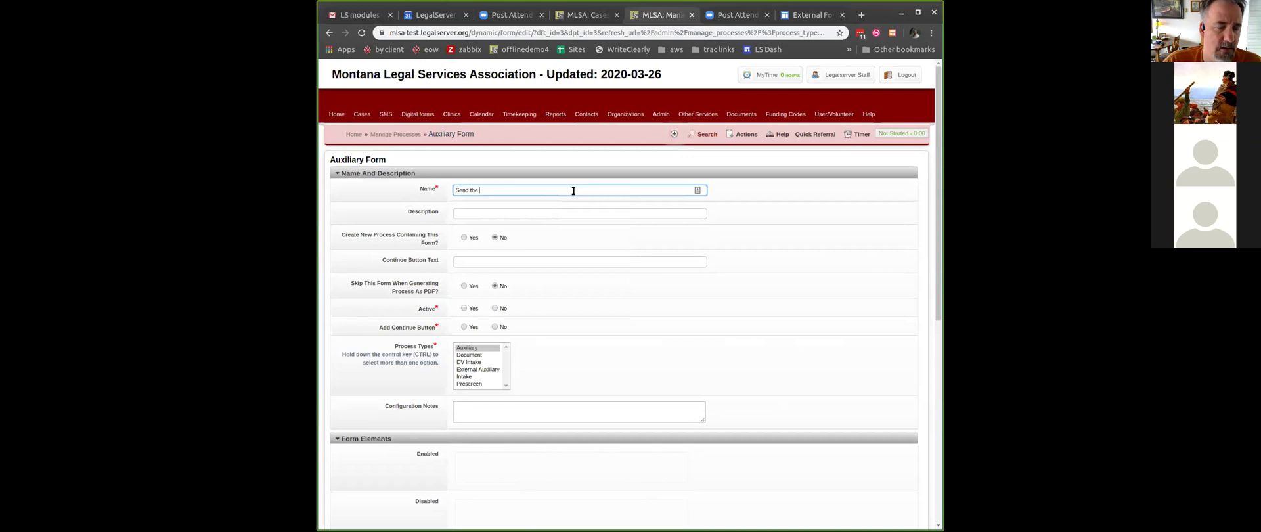
pyautogui.write('address update form form')
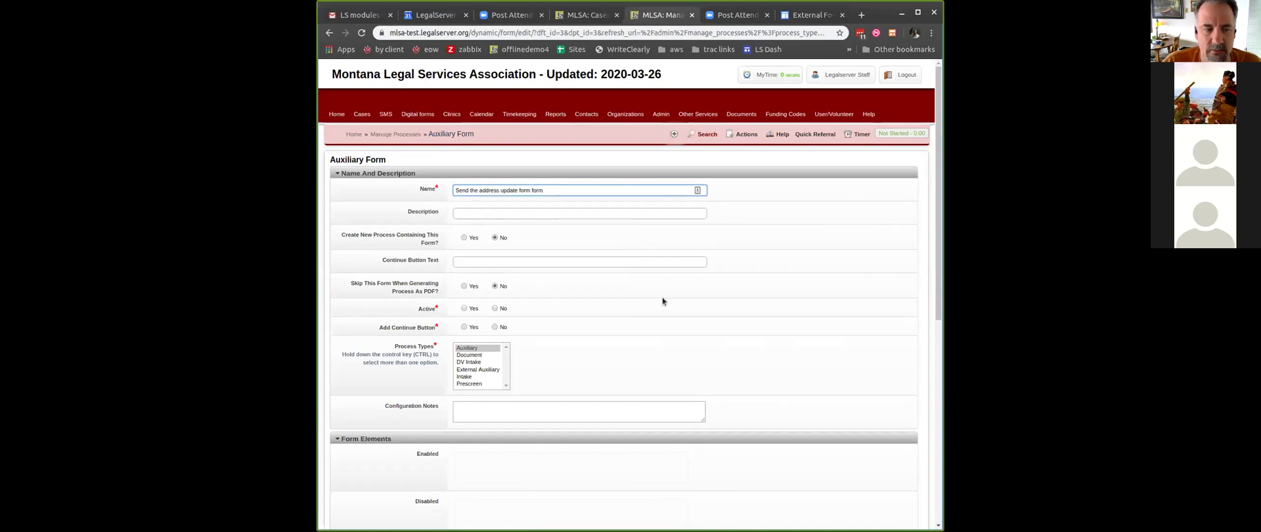
pyautogui.click(810, 242)
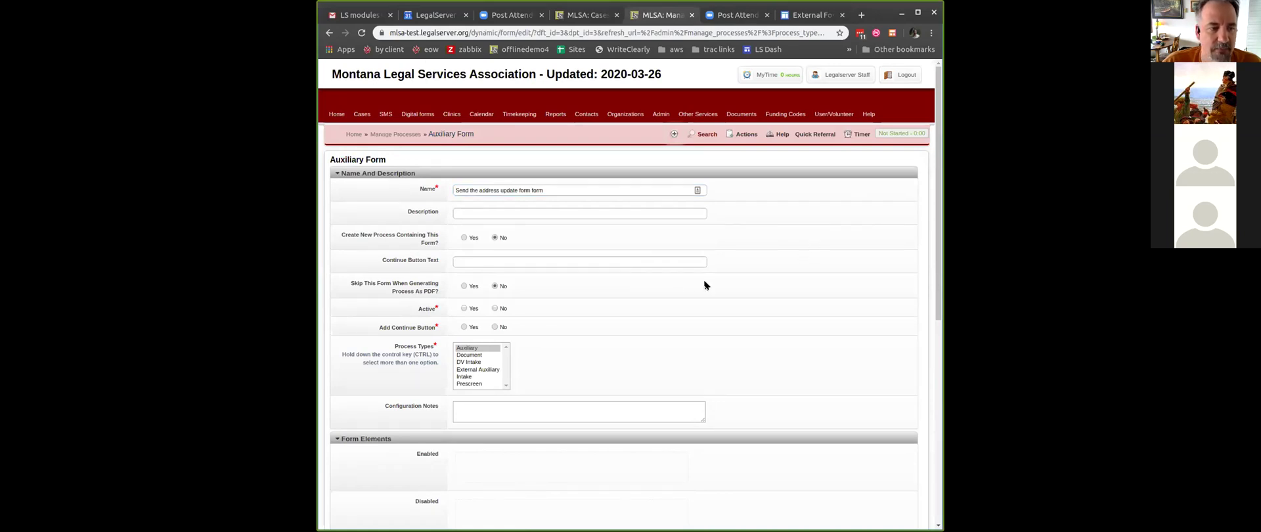
pyautogui.click(463, 326)
pyautogui.scroll(-2, 695, 298)
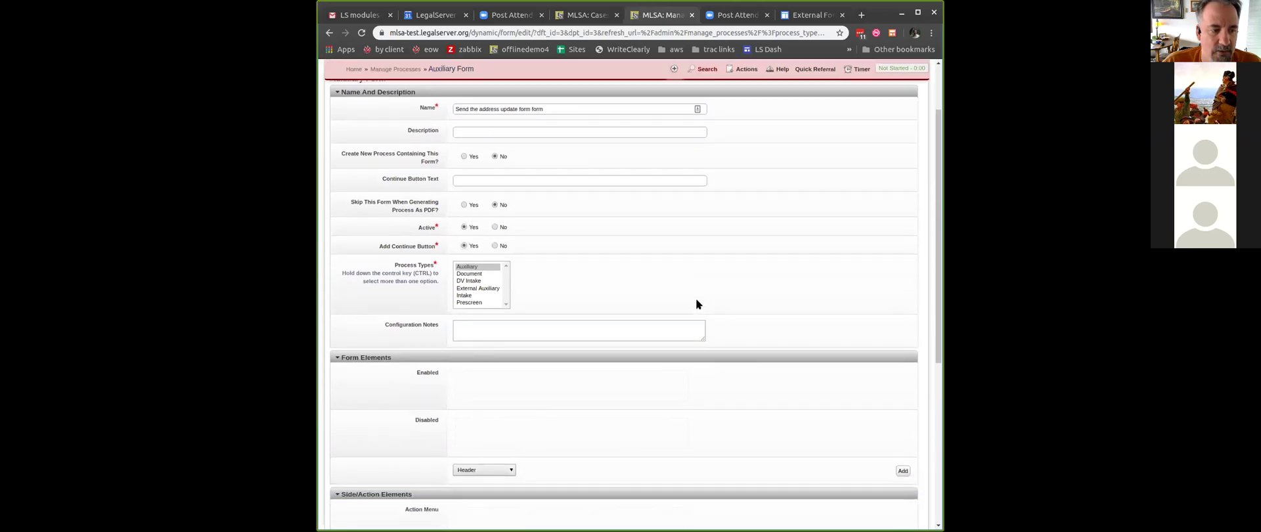
pyautogui.scroll(-1, 696, 298)
pyautogui.scroll(3, 694, 302)
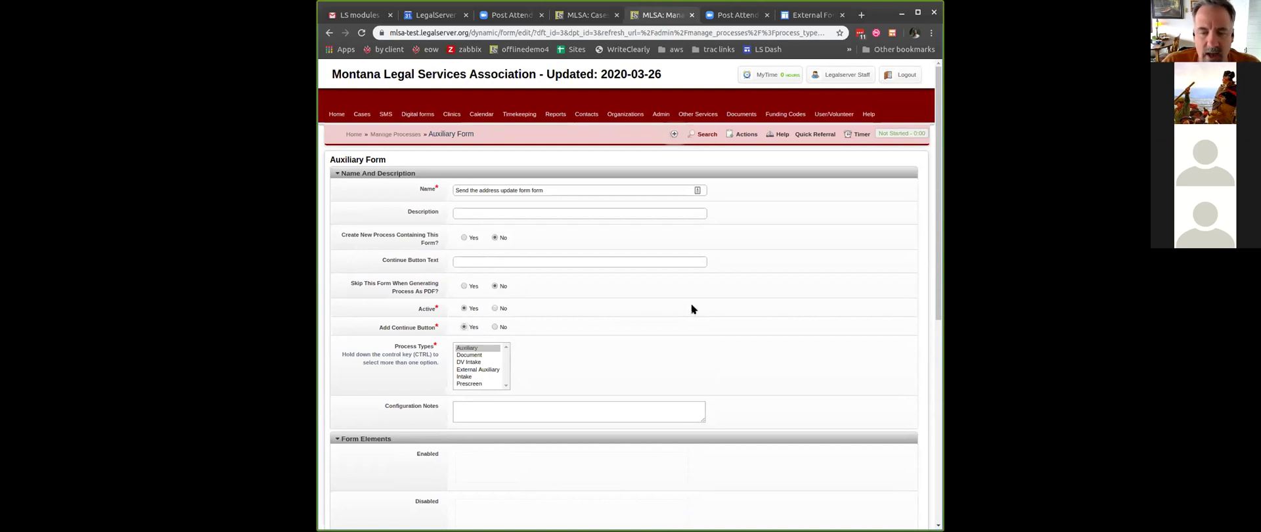
pyautogui.scroll(-2, 670, 271)
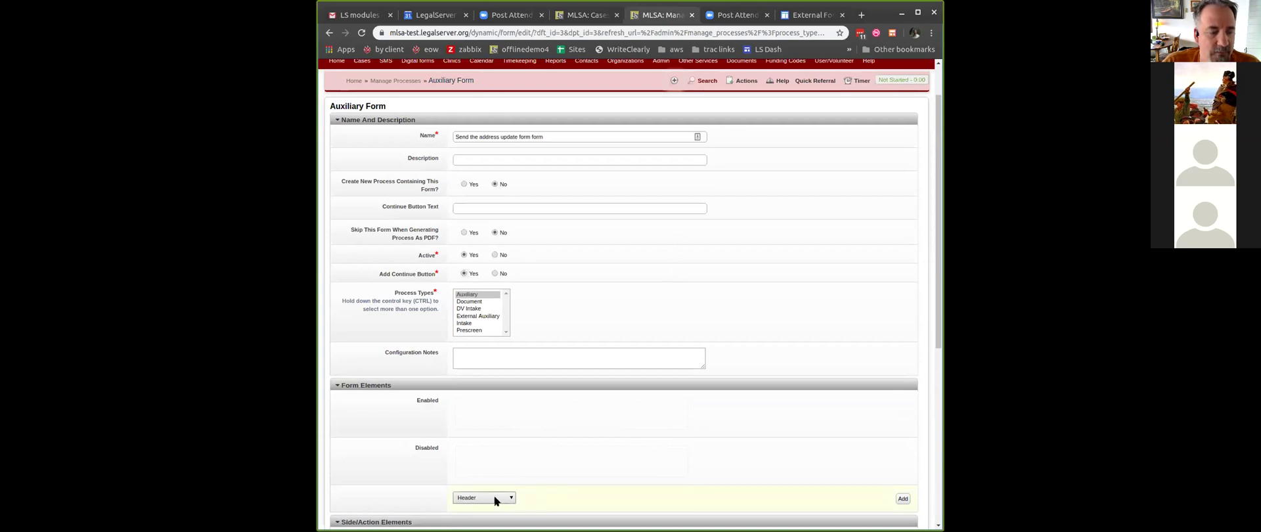
pyautogui.scroll(-2, 504, 452)
pyautogui.click(506, 414)
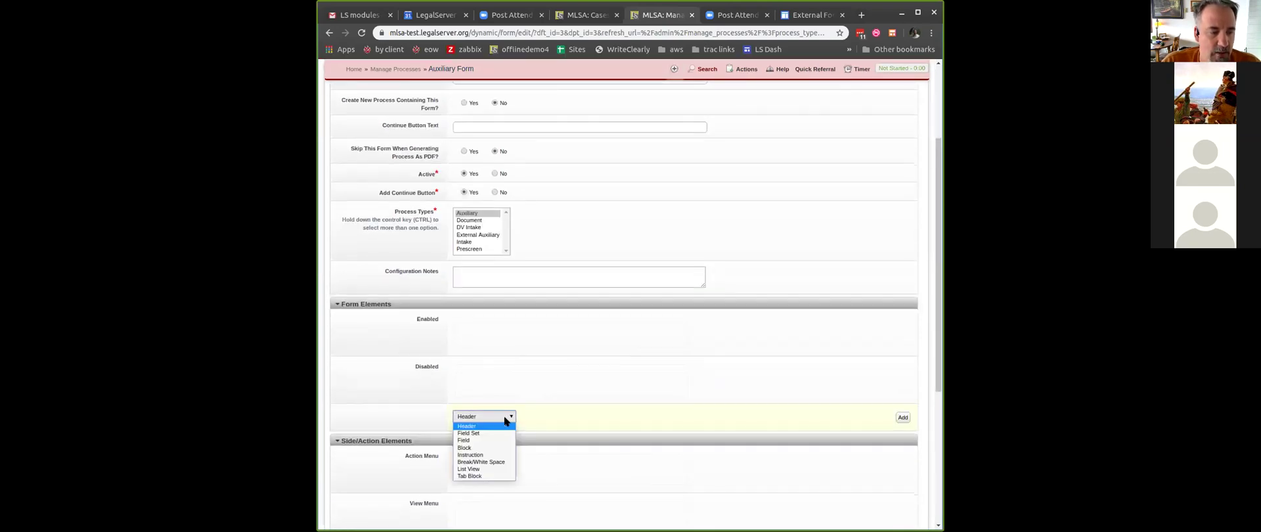
pyautogui.click(502, 445)
pyautogui.click(581, 417)
pyautogui.write('surv')
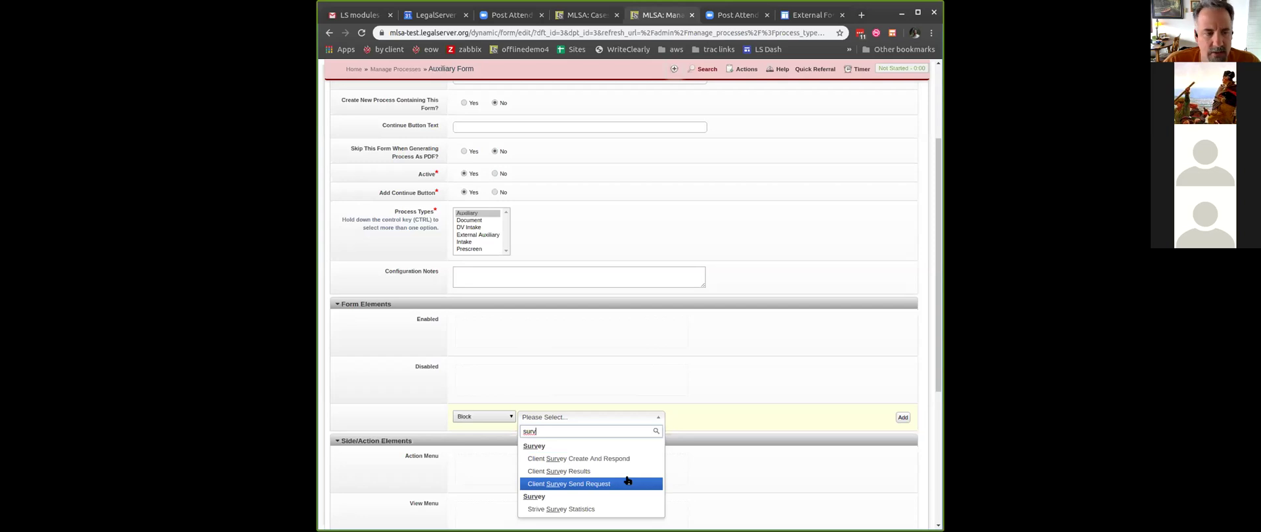
pyautogui.click(627, 482)
pyautogui.click(903, 418)
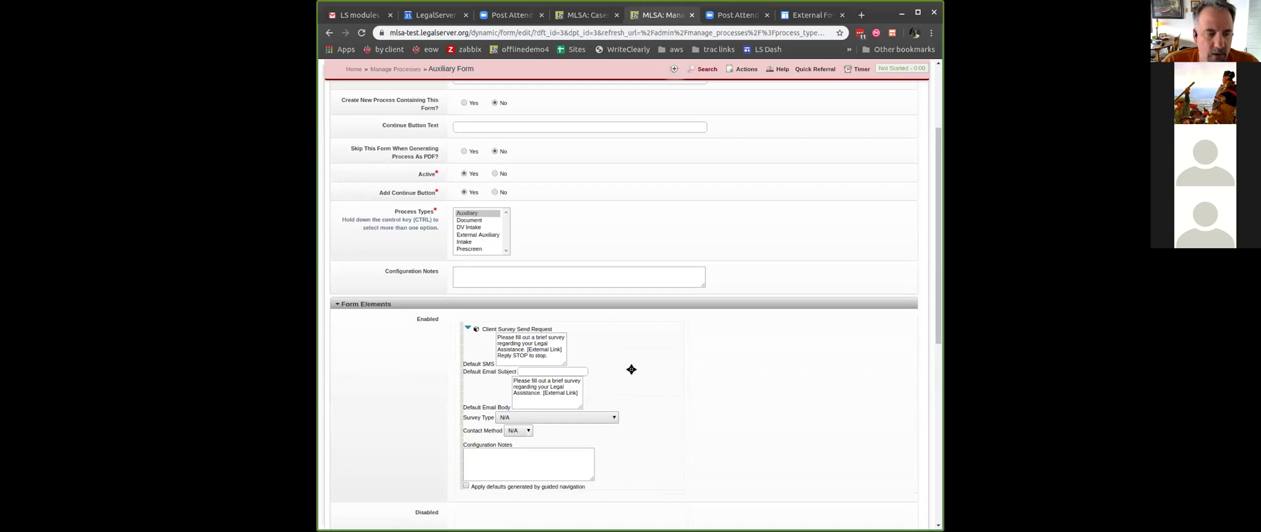
pyautogui.click(610, 418)
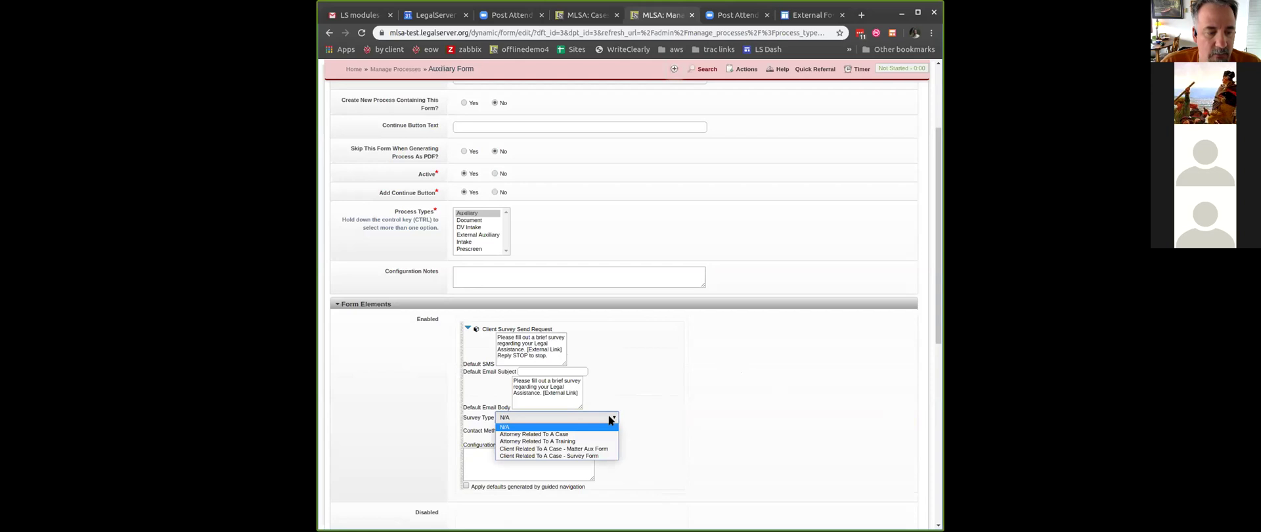
pyautogui.click(600, 450)
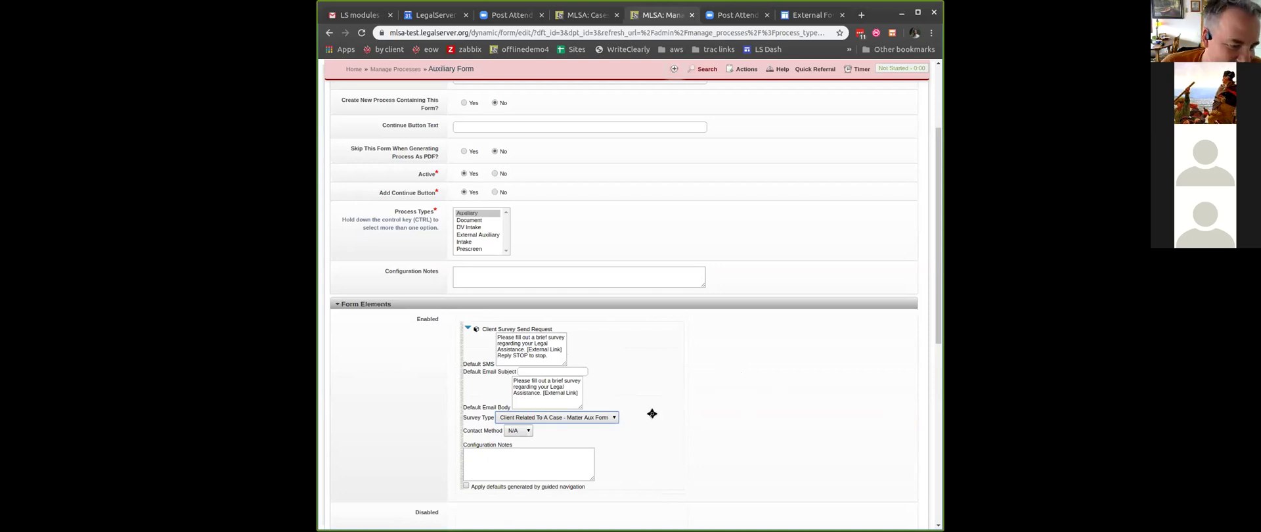
pyautogui.click(526, 431)
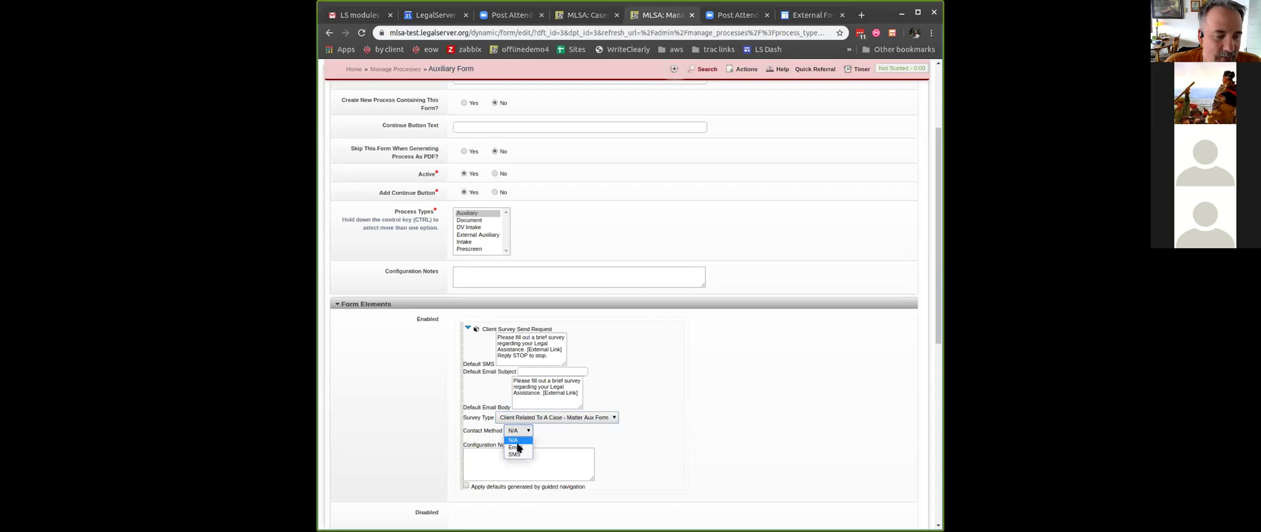
pyautogui.click(515, 447)
pyautogui.scroll(-1, 705, 423)
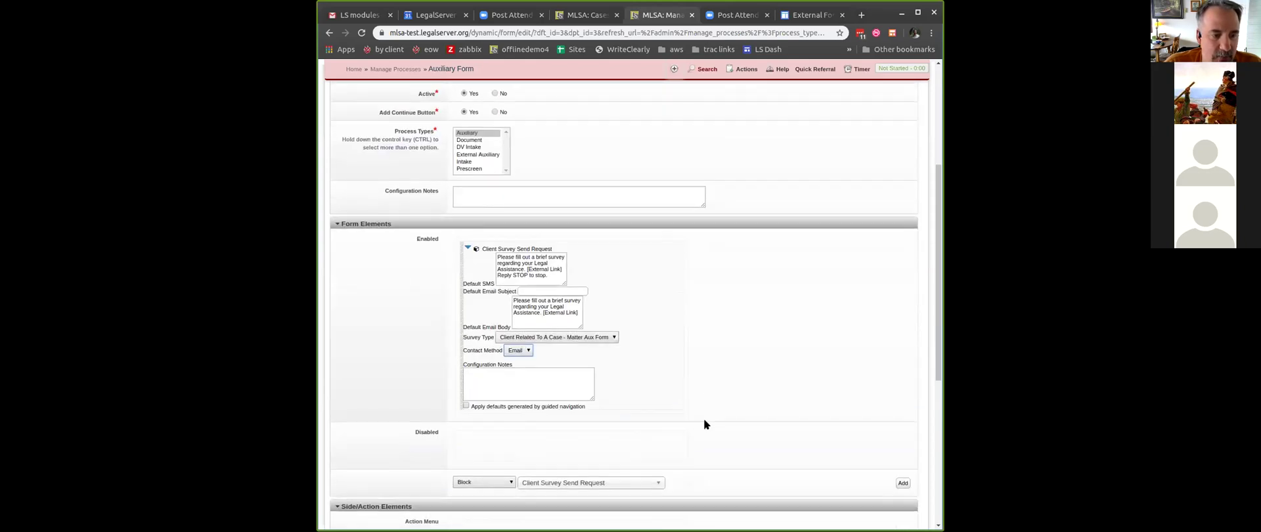
pyautogui.scroll(-2, 704, 424)
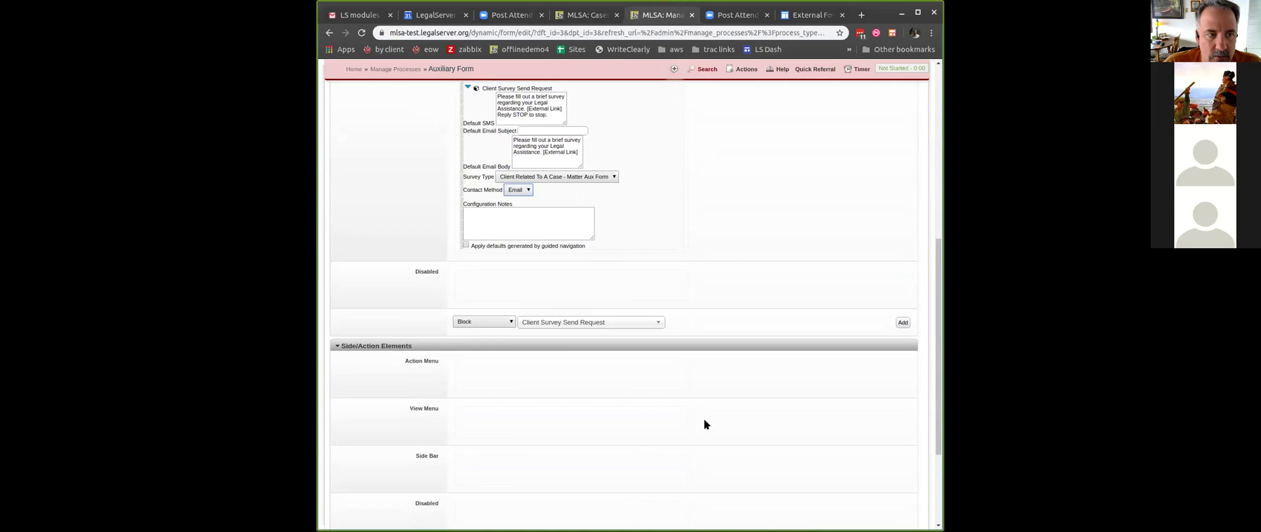
pyautogui.scroll(1, 704, 423)
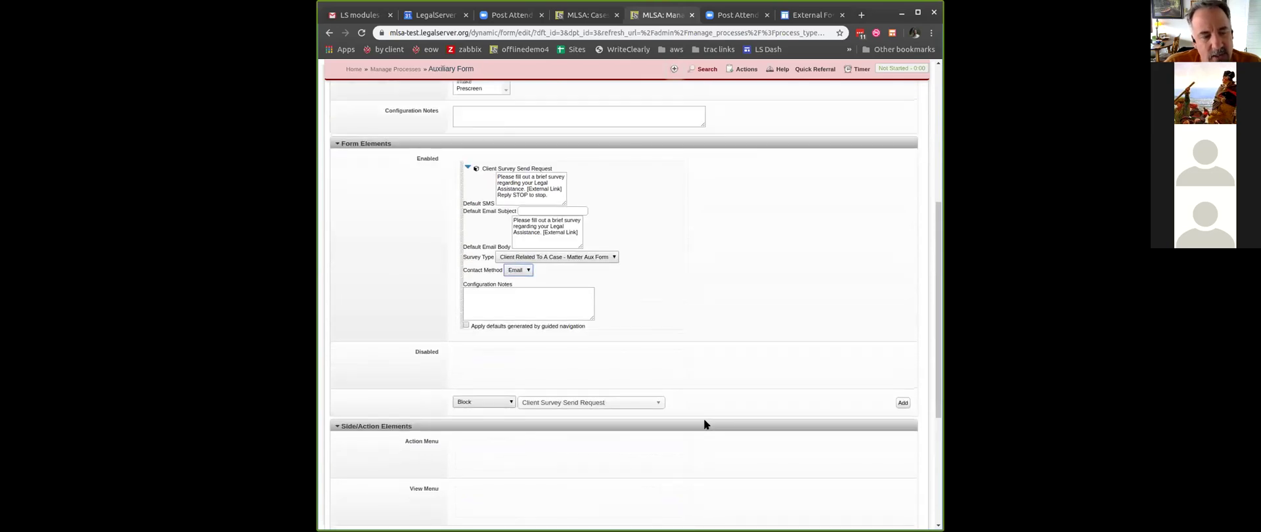
pyautogui.scroll(-3, 704, 420)
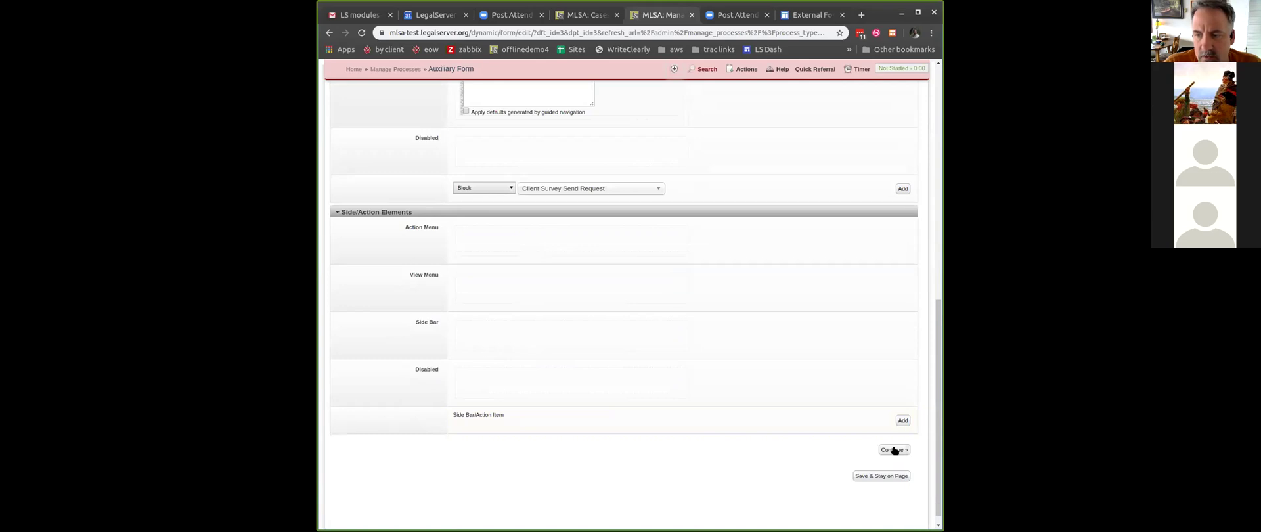
pyautogui.scroll(4, 739, 275)
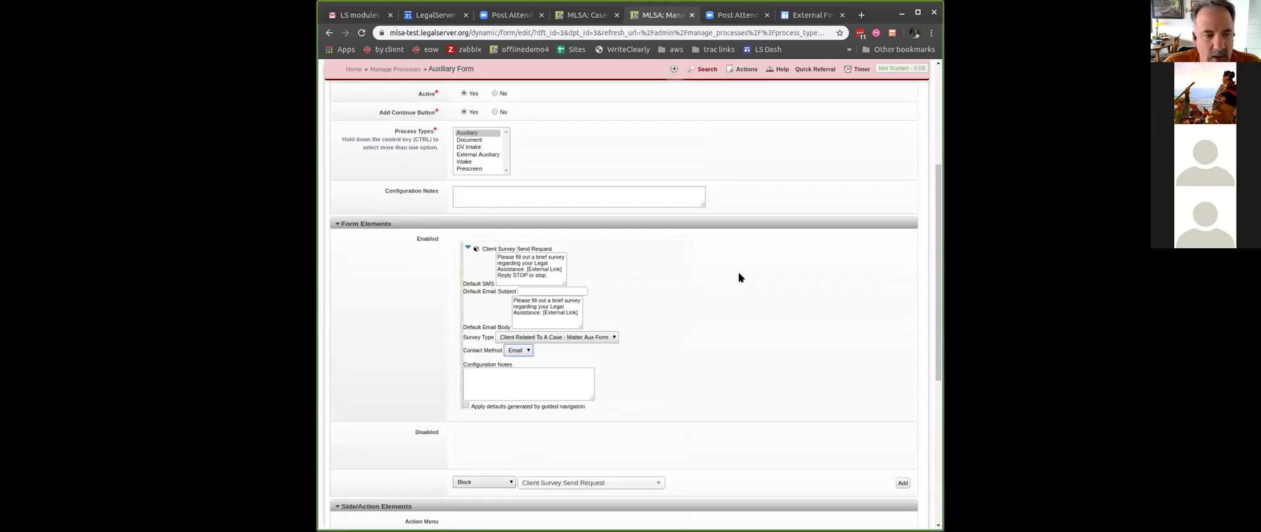
pyautogui.scroll(-4, 739, 274)
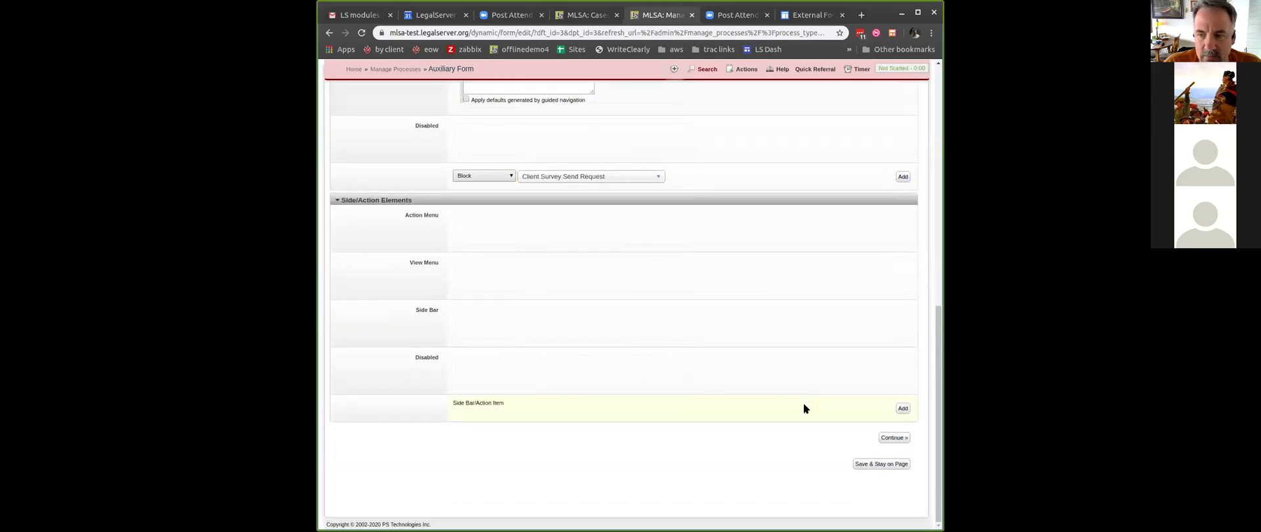
# - Save the auxiliary form, sort forms by latest save, and start a new case process
pyautogui.click(886, 441)
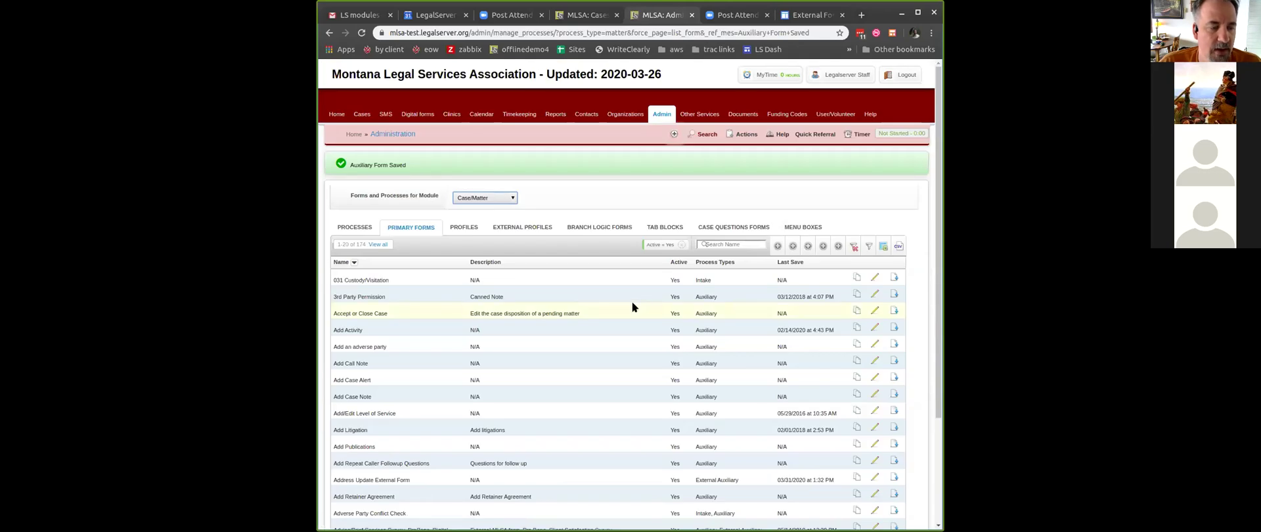
pyautogui.click(786, 262)
pyautogui.click(788, 263)
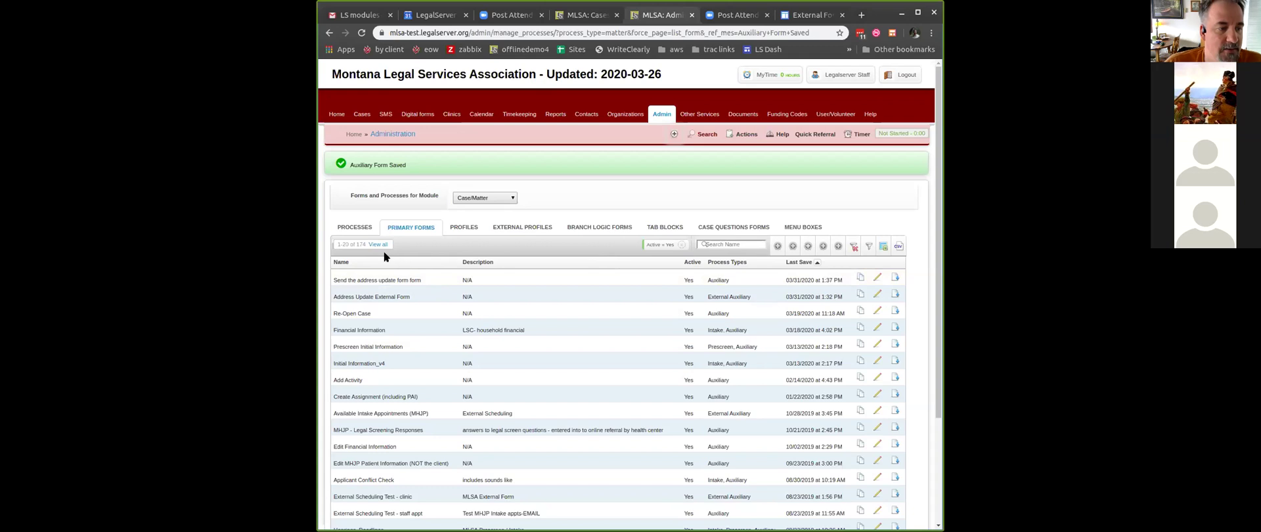
pyautogui.click(358, 227)
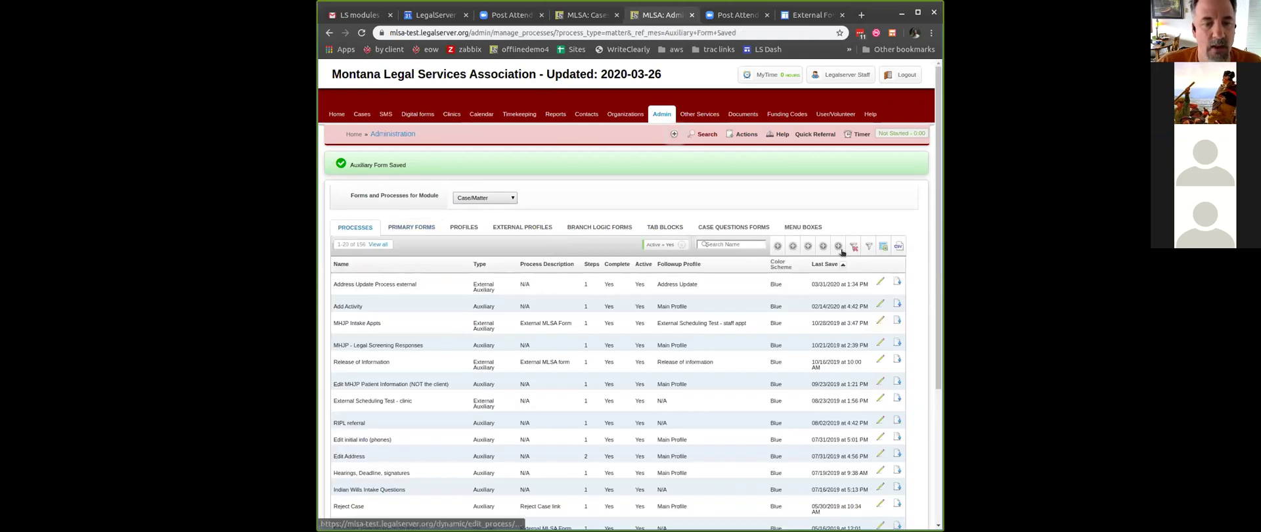
pyautogui.click(777, 245)
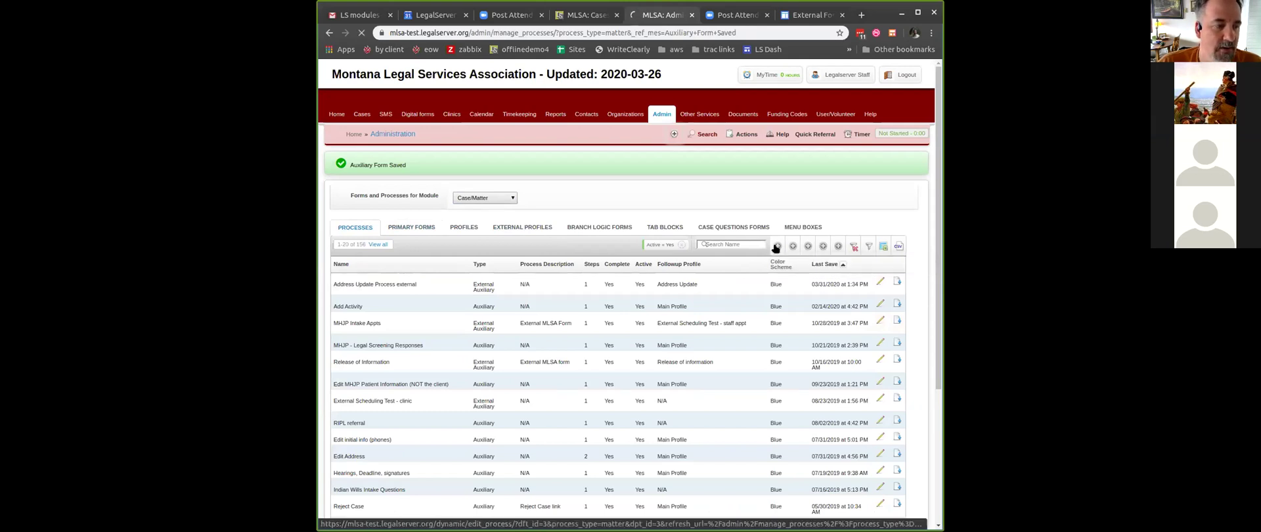
# - Name the process 'Send Update Form - address' and set Complete and Active to Yes
pyautogui.click(605, 191)
pyautogui.write('Hey')
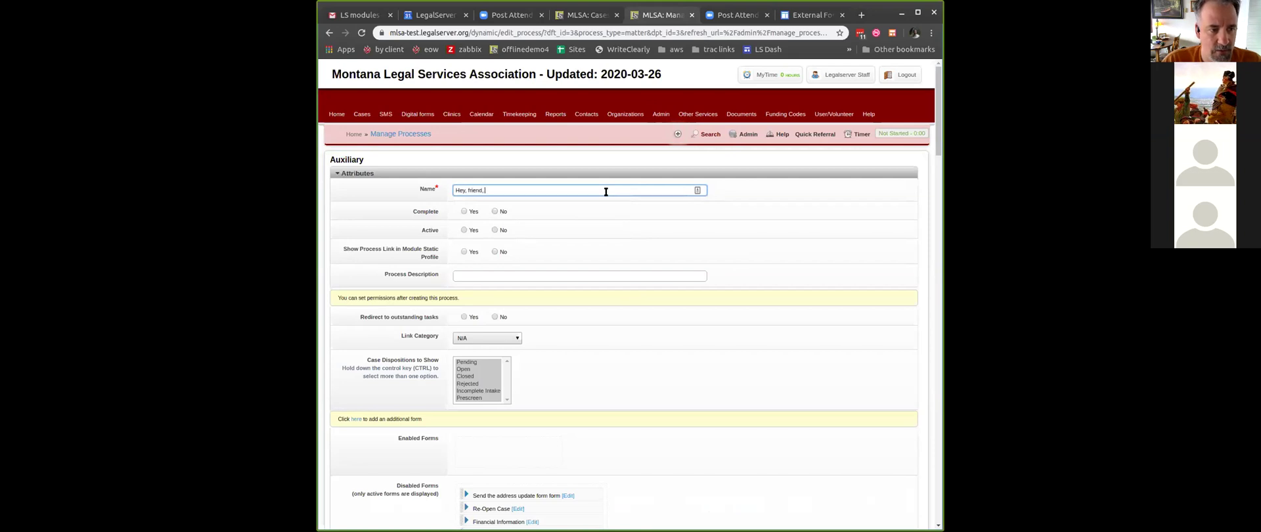
pyautogui.write(', friend, send the address update form to')
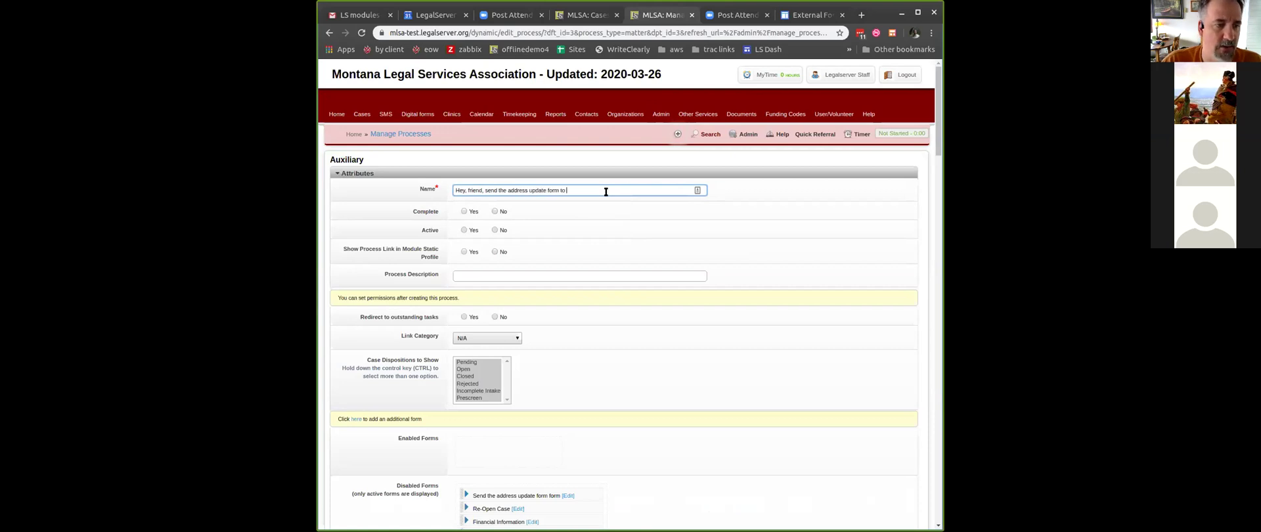
pyautogui.hotkey('ctrl', 'a')
pyautogui.write('S')
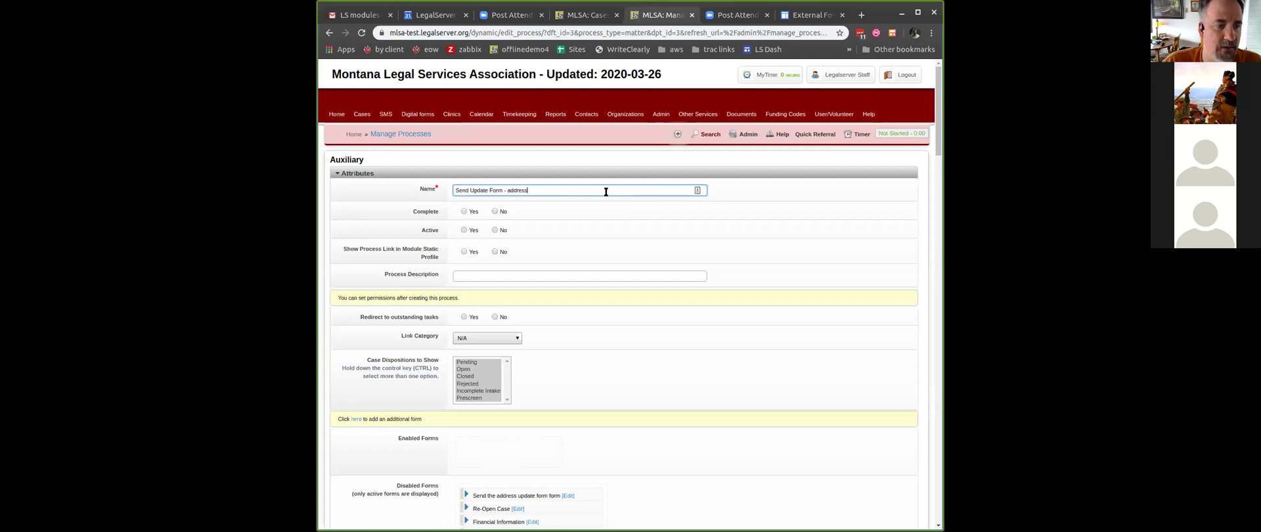
pyautogui.click(465, 212)
pyautogui.click(472, 233)
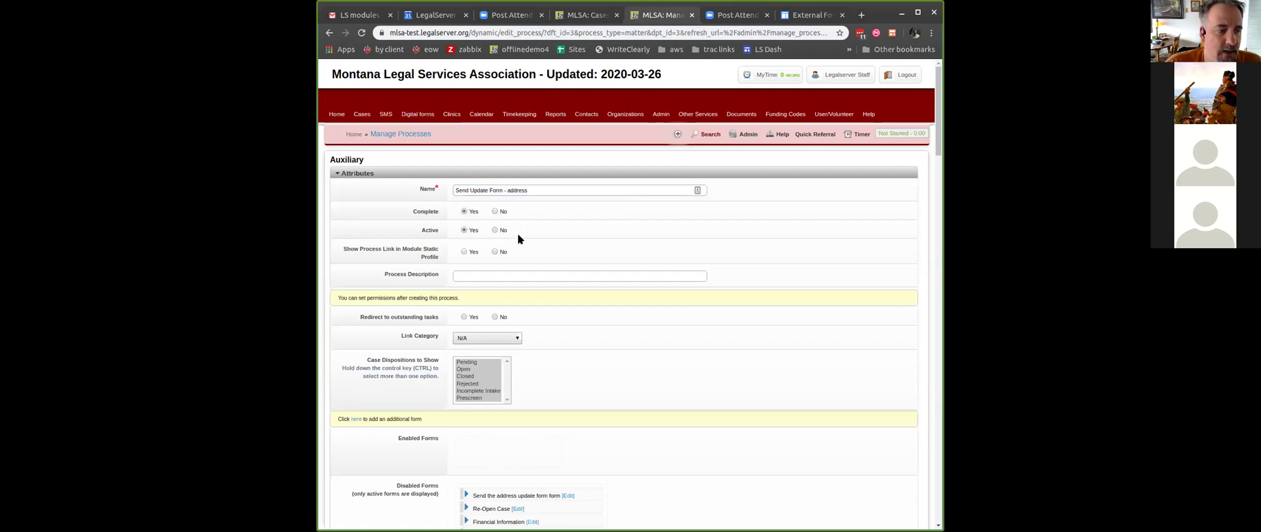
# - Set the link category to Auxiliary, enable the address update form, and save the process
pyautogui.scroll(-2, 621, 266)
pyautogui.click(508, 231)
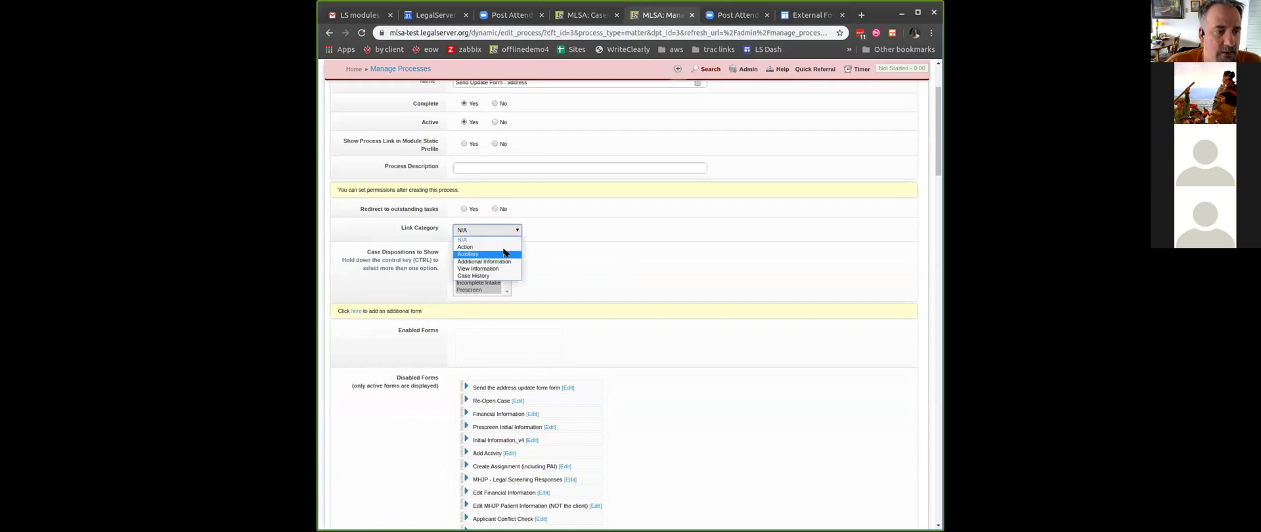
pyautogui.click(504, 253)
pyautogui.scroll(-2, 590, 246)
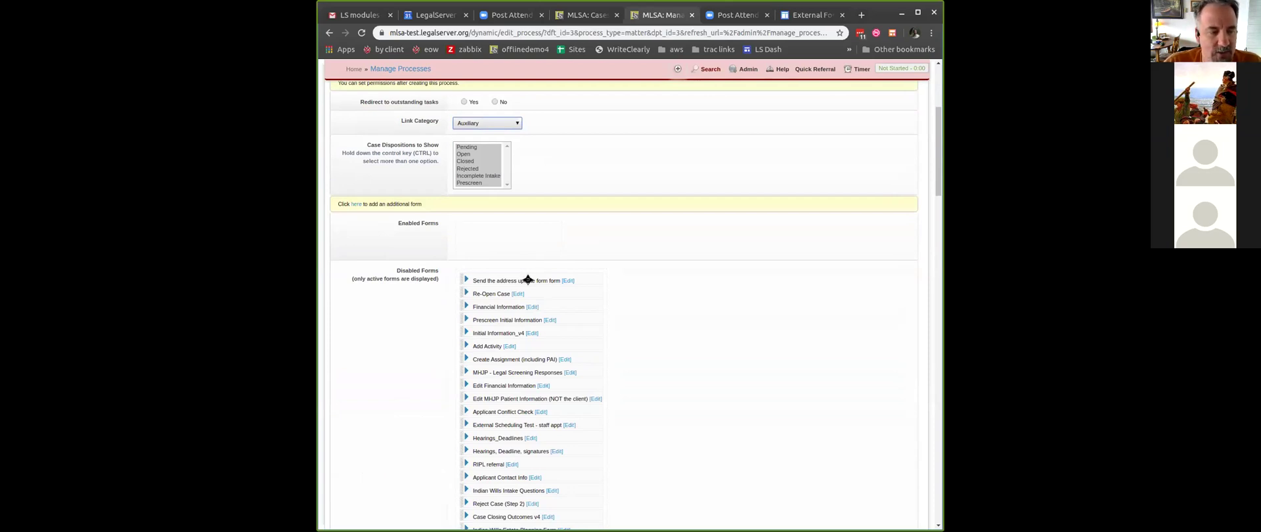
pyautogui.moveTo(528, 281); pyautogui.dragTo(520, 234)
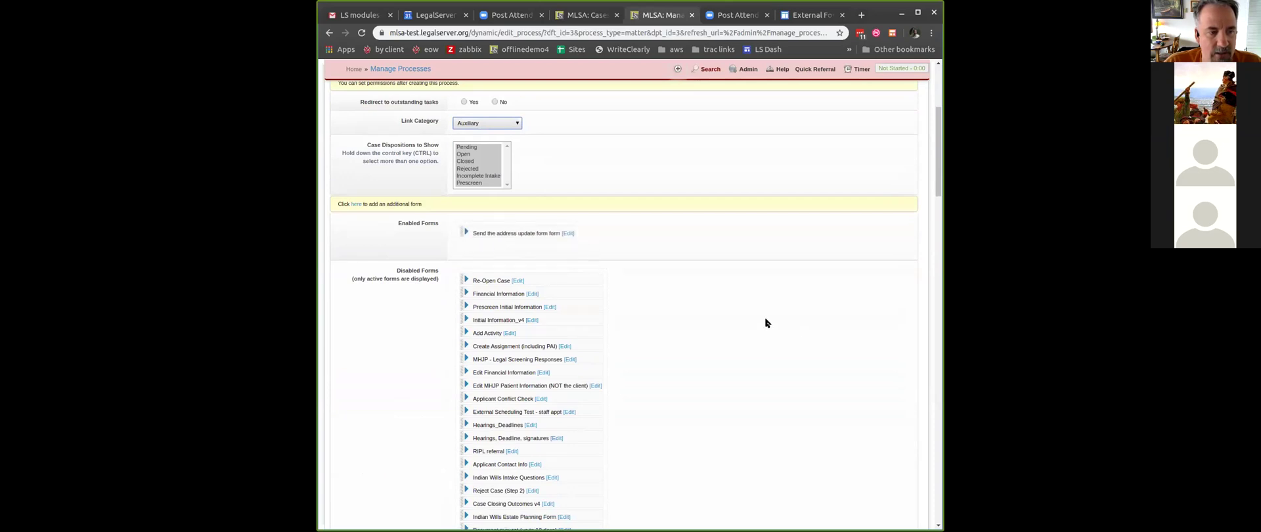
pyautogui.scroll(-5, 760, 317)
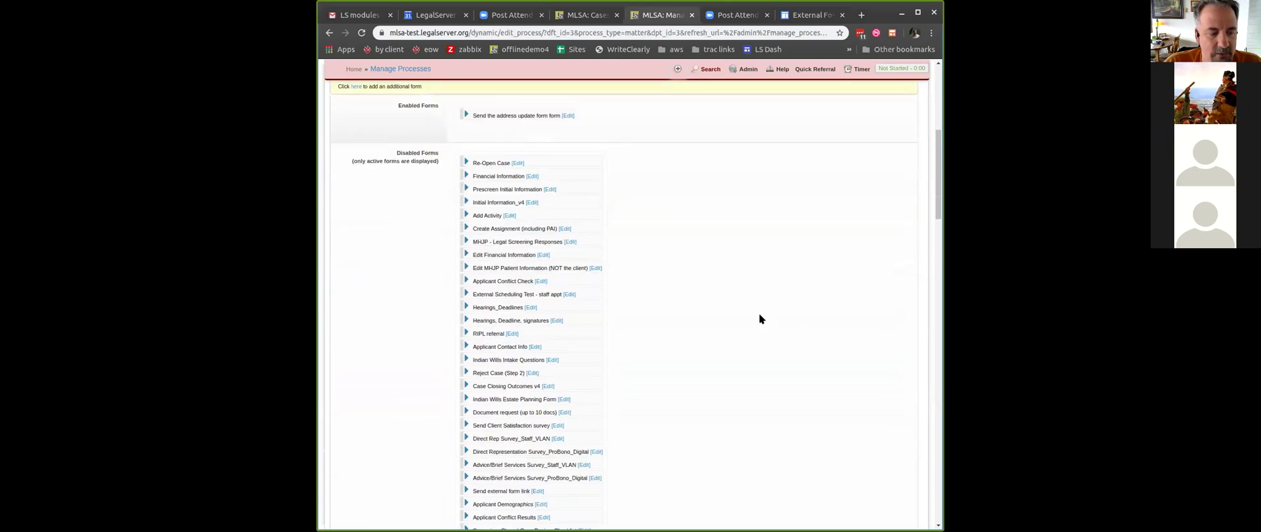
pyautogui.scroll(4, 760, 316)
pyautogui.scroll(9, 758, 313)
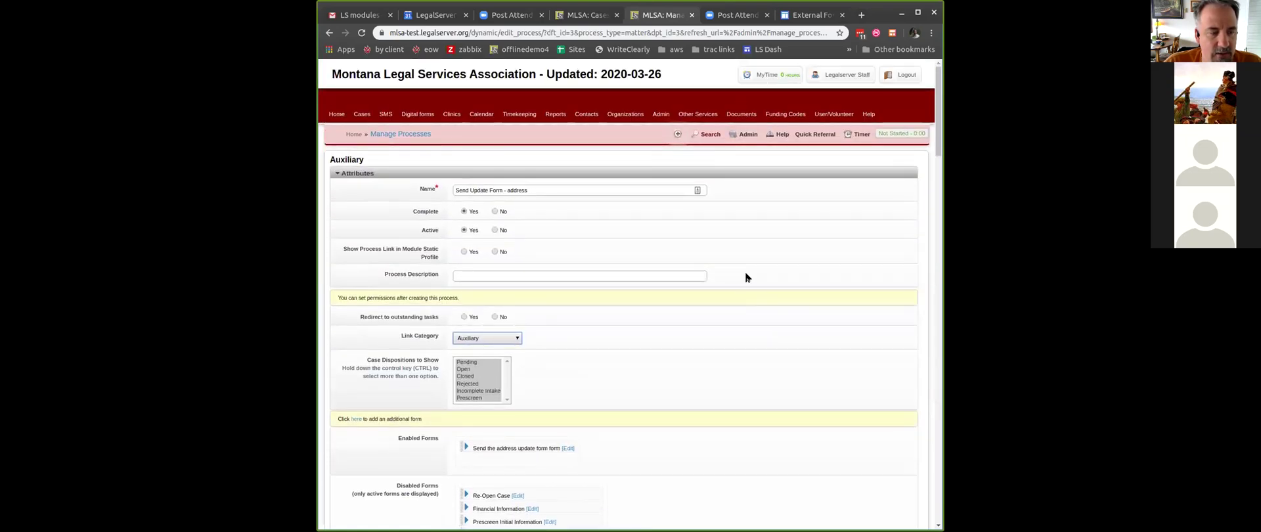
pyautogui.scroll(-12, 745, 274)
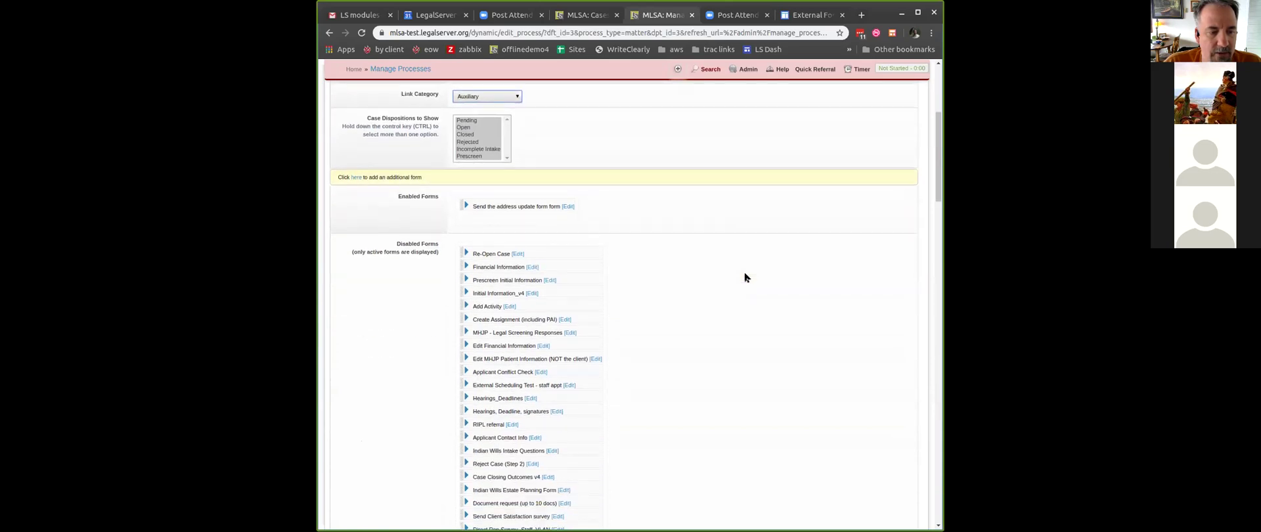
pyautogui.scroll(-20, 746, 273)
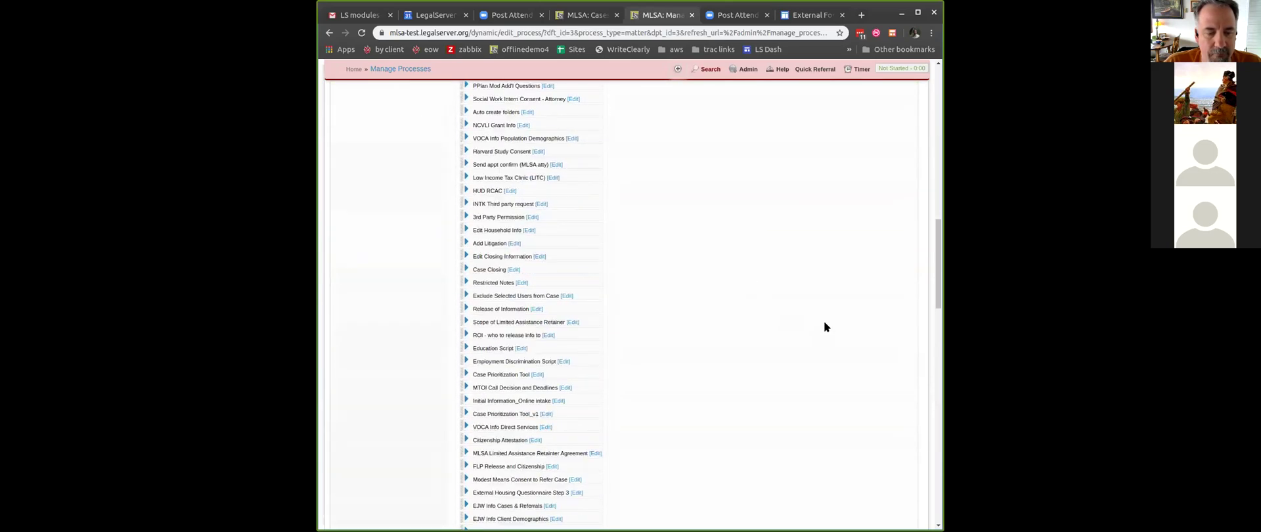
pyautogui.scroll(-15, 824, 313)
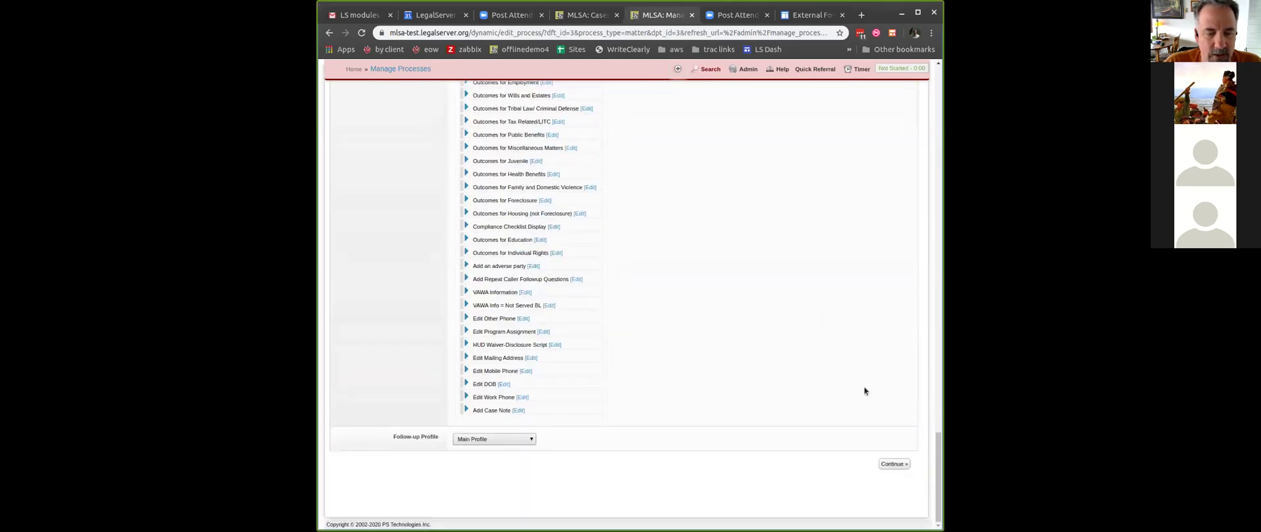
pyautogui.click(894, 464)
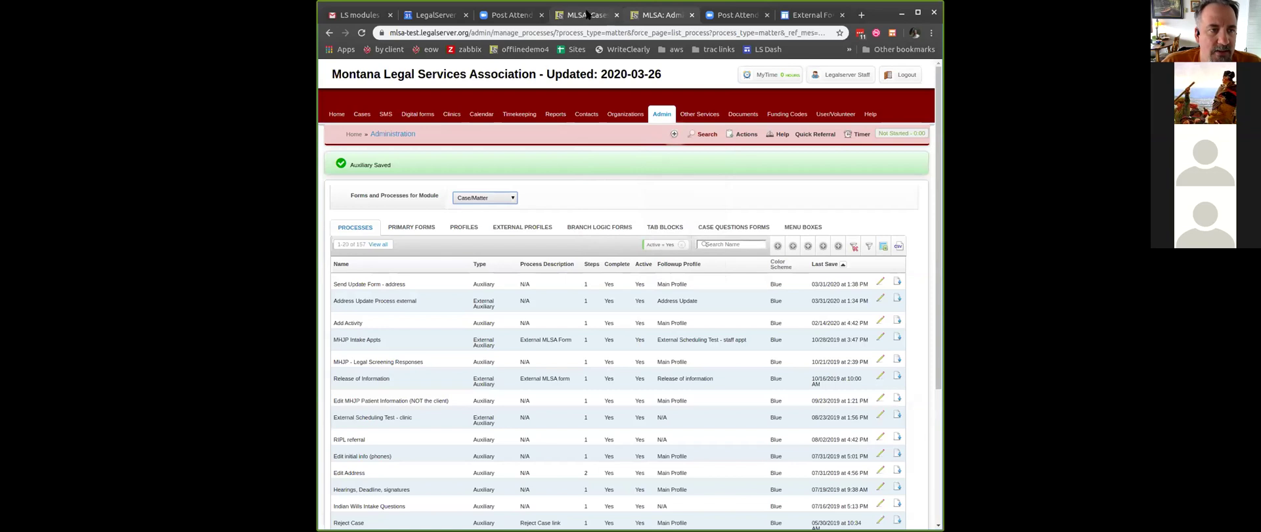
# - Check the Actions-menu step in the External Forms help guide, then return to the case's survey page
pyautogui.click(820, 20)
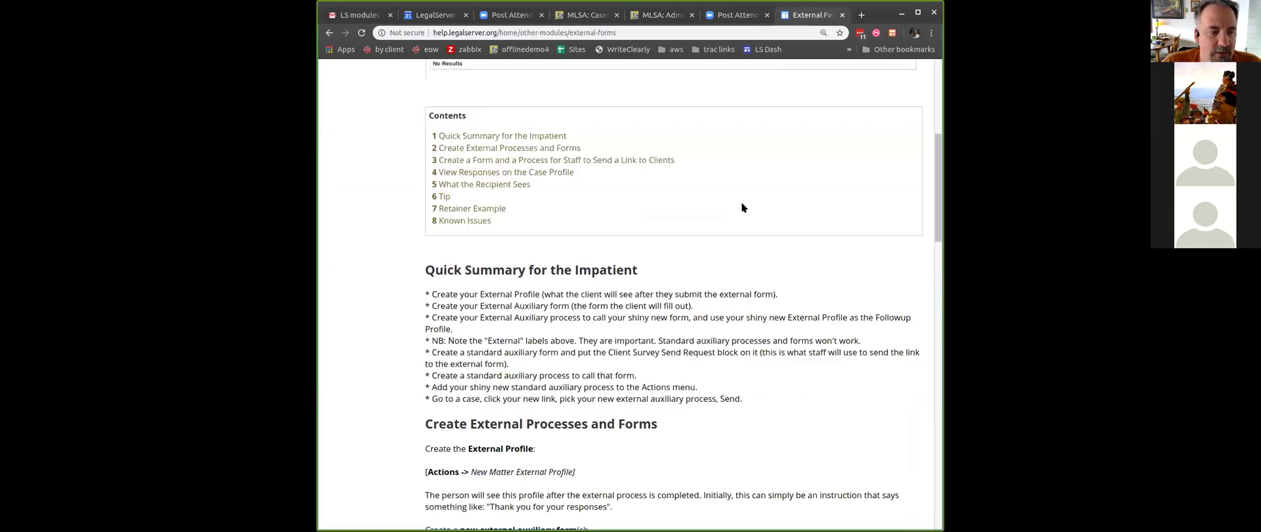
pyautogui.tripleClick(474, 388)
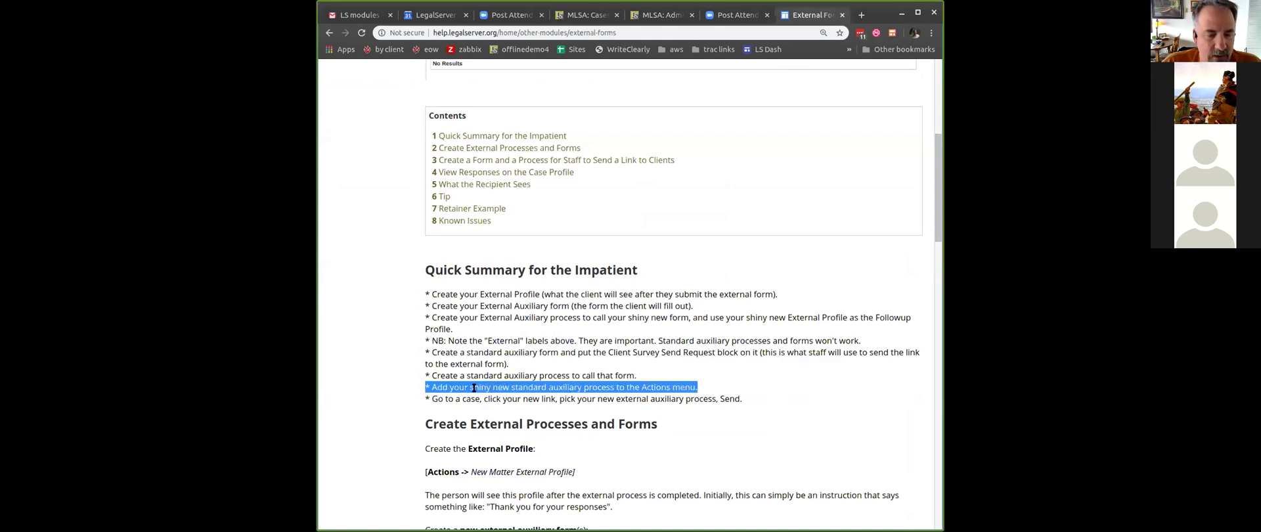
pyautogui.click(669, 18)
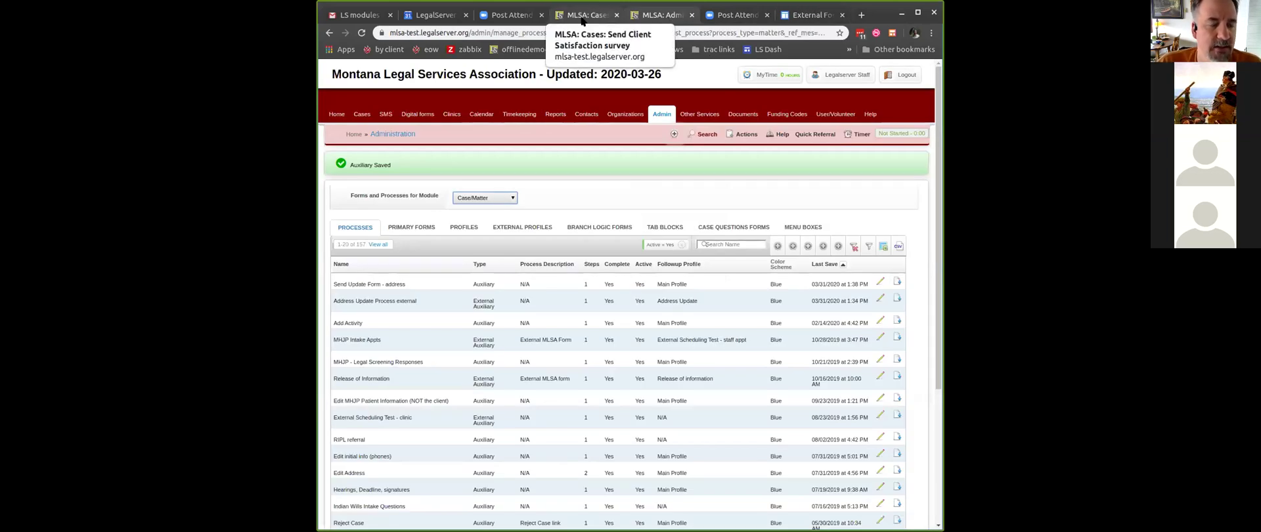
pyautogui.click(581, 20)
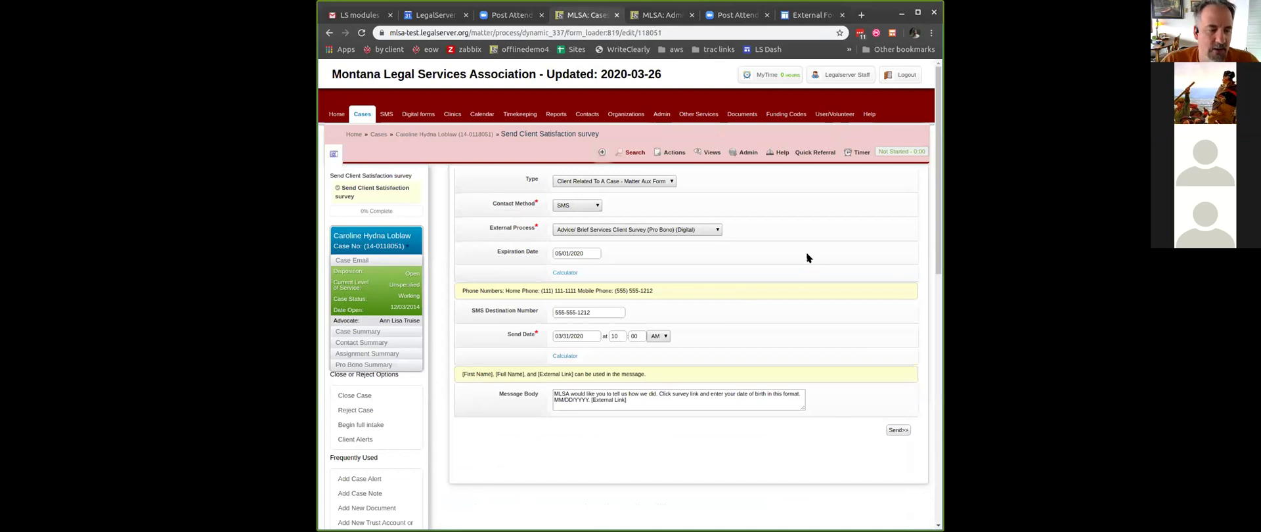
# - Open the case Main Profile in the Dynamic Form editor via Admin > Edit Profile
pyautogui.click(739, 151)
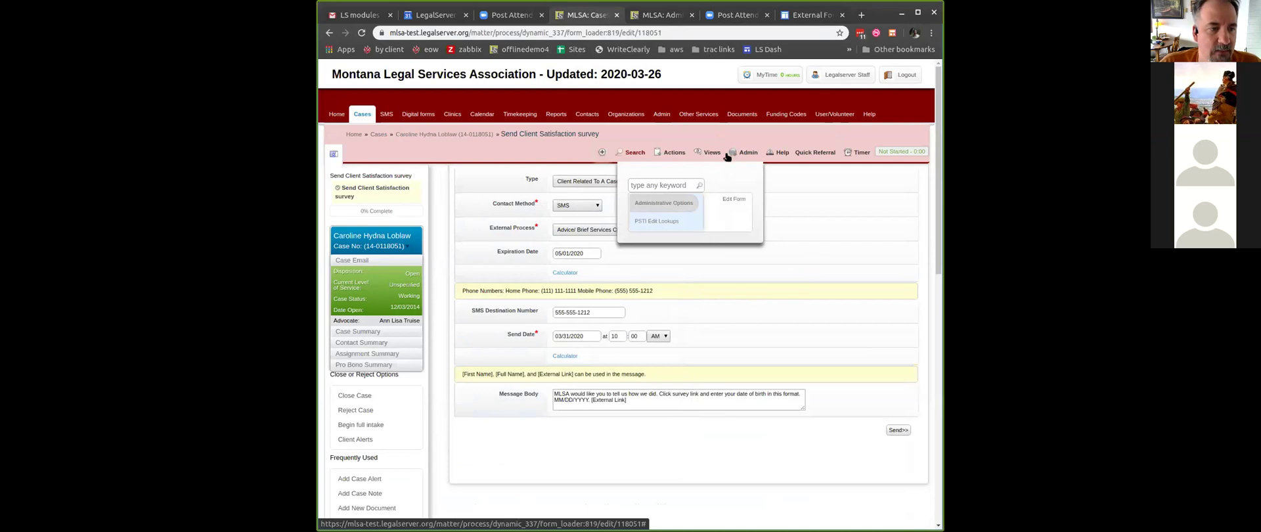
pyautogui.click(479, 134)
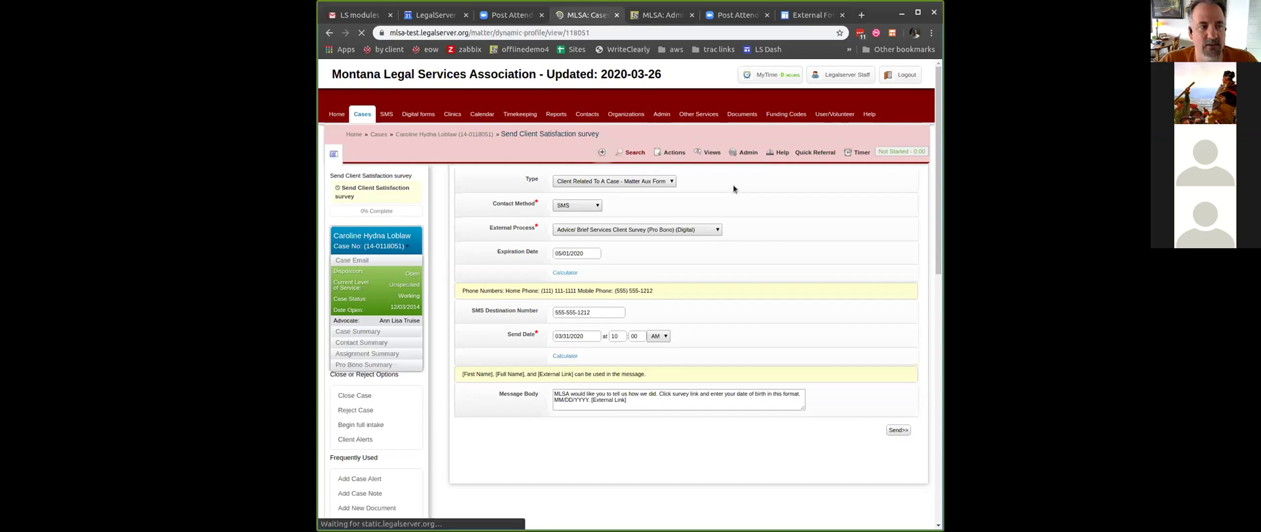
pyautogui.click(750, 135)
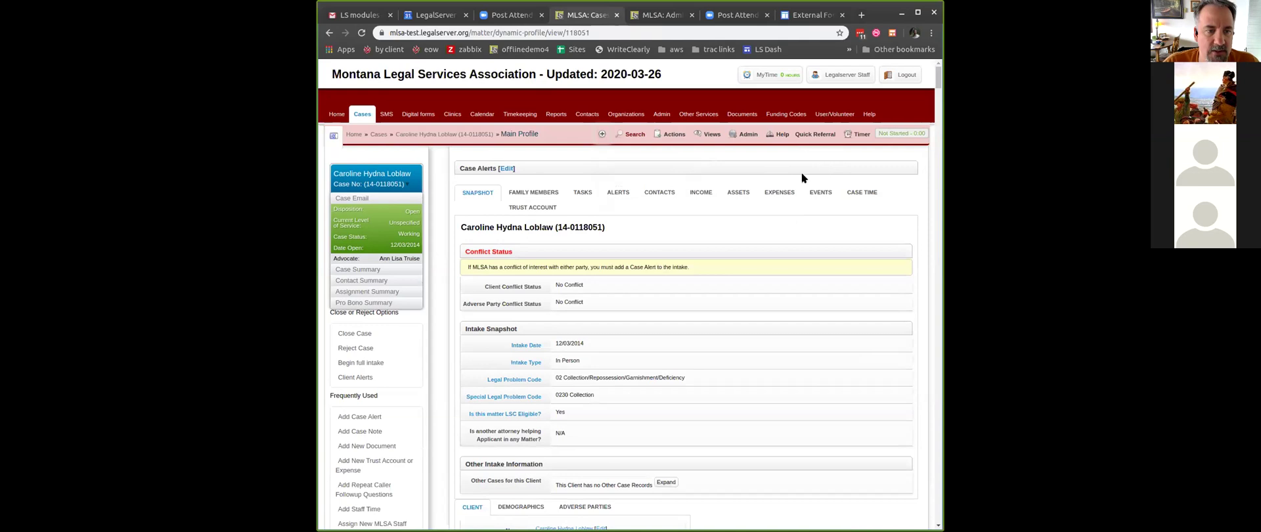
pyautogui.click(747, 135)
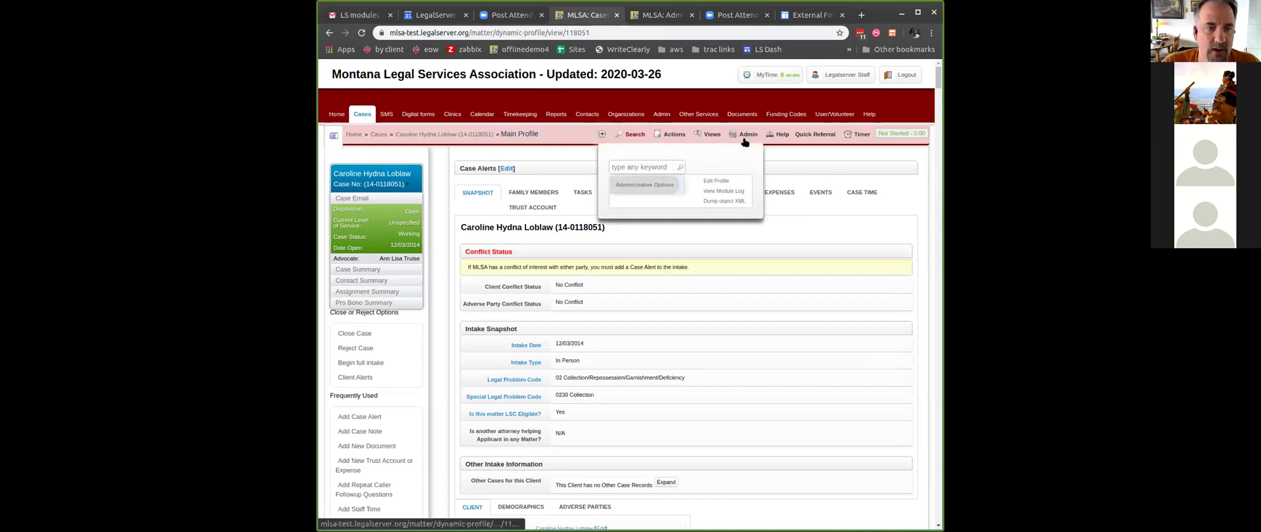
pyautogui.click(722, 180)
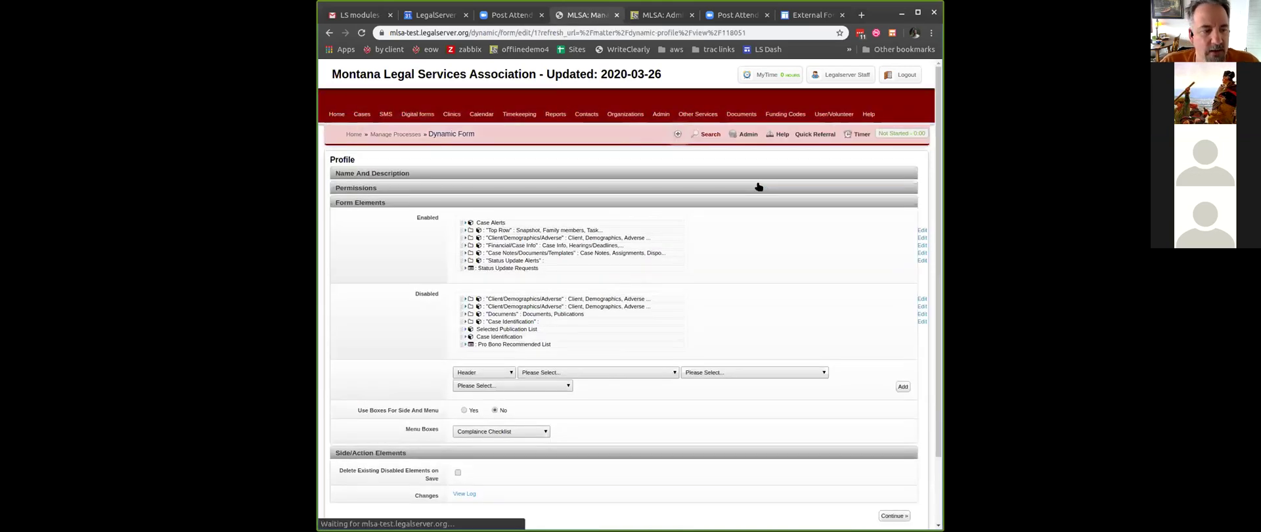
# - Expand Side/Action Elements and inspect the last side bar item's settings
pyautogui.scroll(-3, 436, 263)
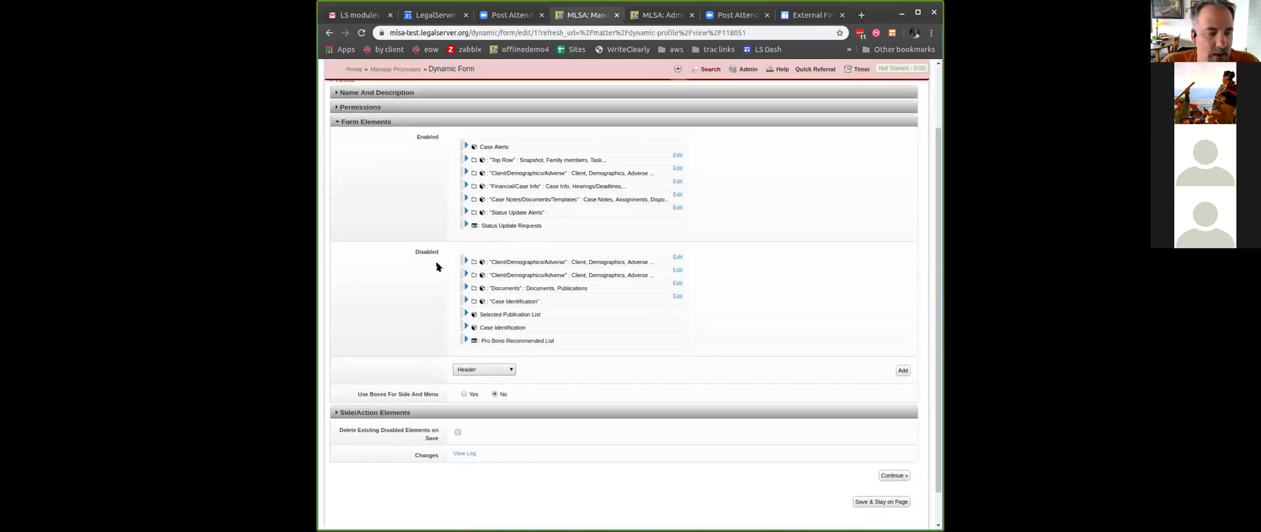
pyautogui.click(406, 375)
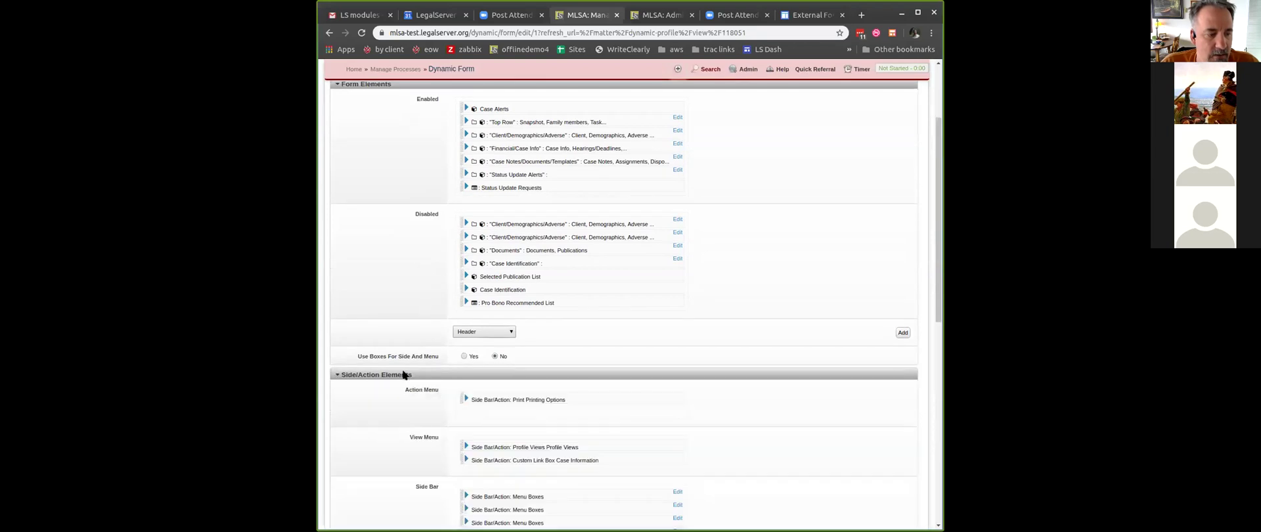
pyautogui.scroll(-3, 396, 279)
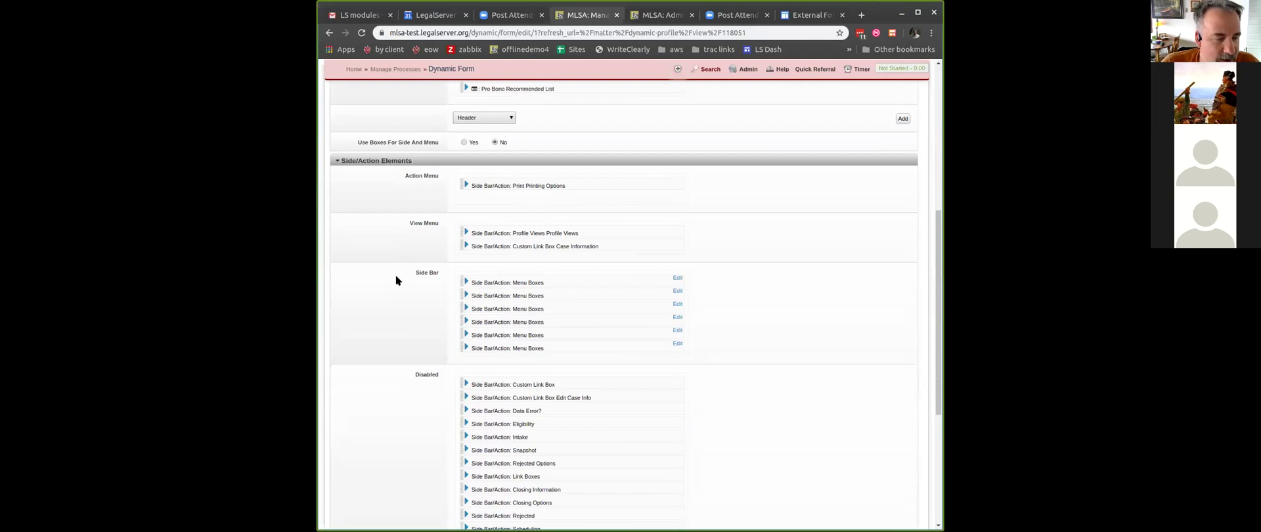
pyautogui.click(466, 347)
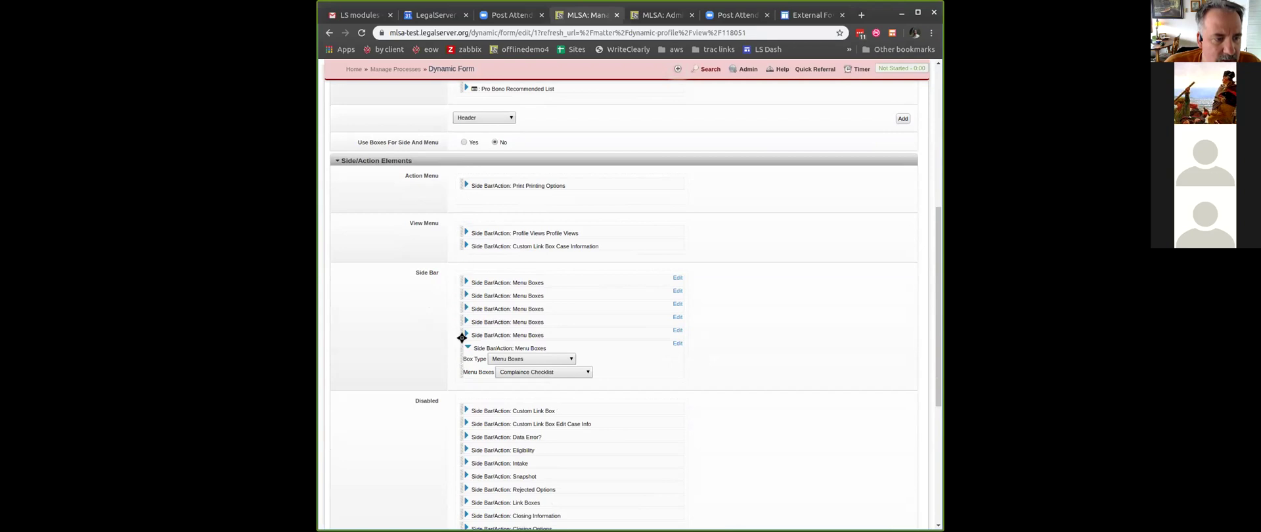
pyautogui.scroll(-2, 725, 373)
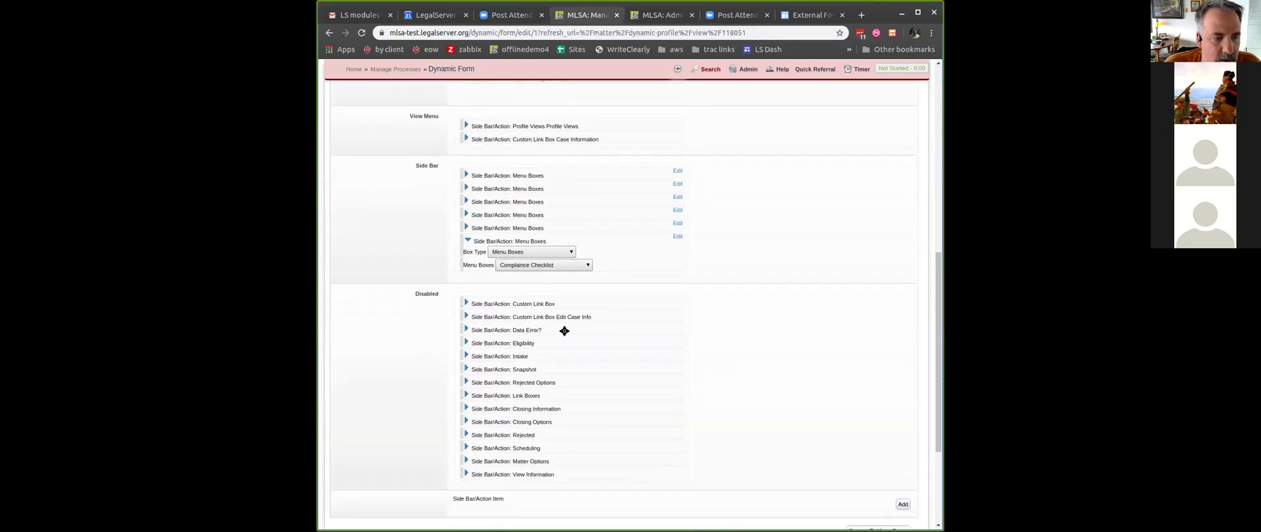
pyautogui.click(467, 241)
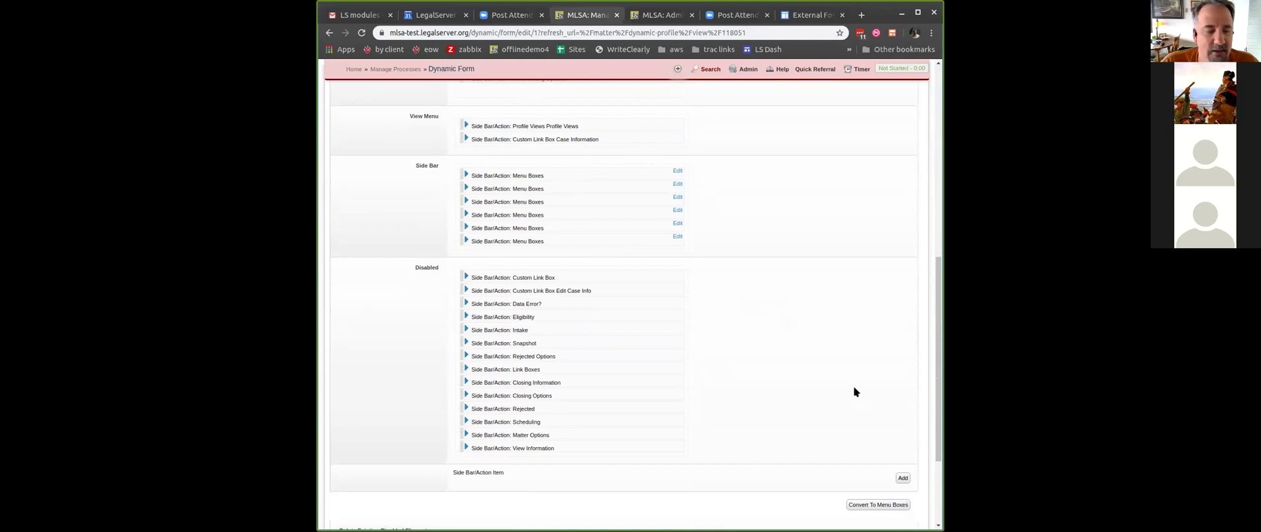
# - Add a new Action Menu item and make it a Link Boxes type
pyautogui.click(903, 479)
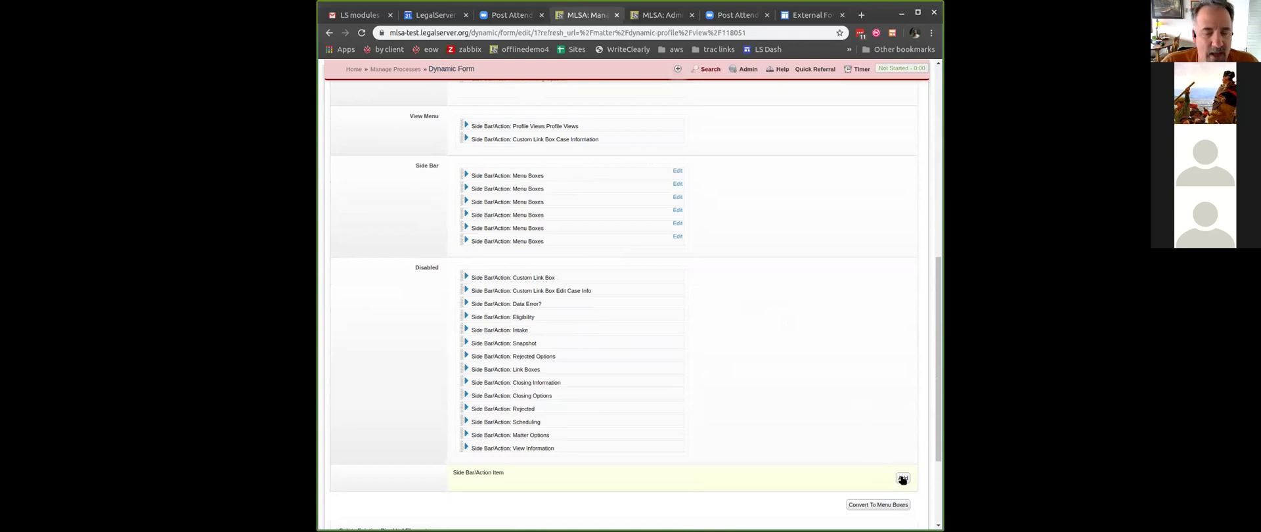
pyautogui.click(903, 479)
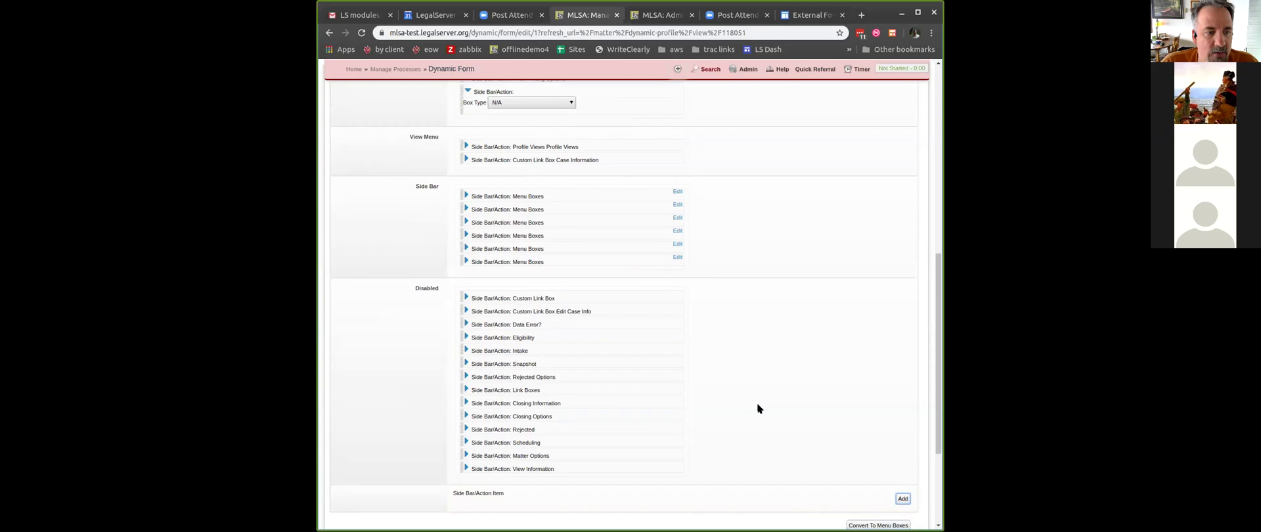
pyautogui.scroll(2, 688, 270)
pyautogui.scroll(1, 687, 270)
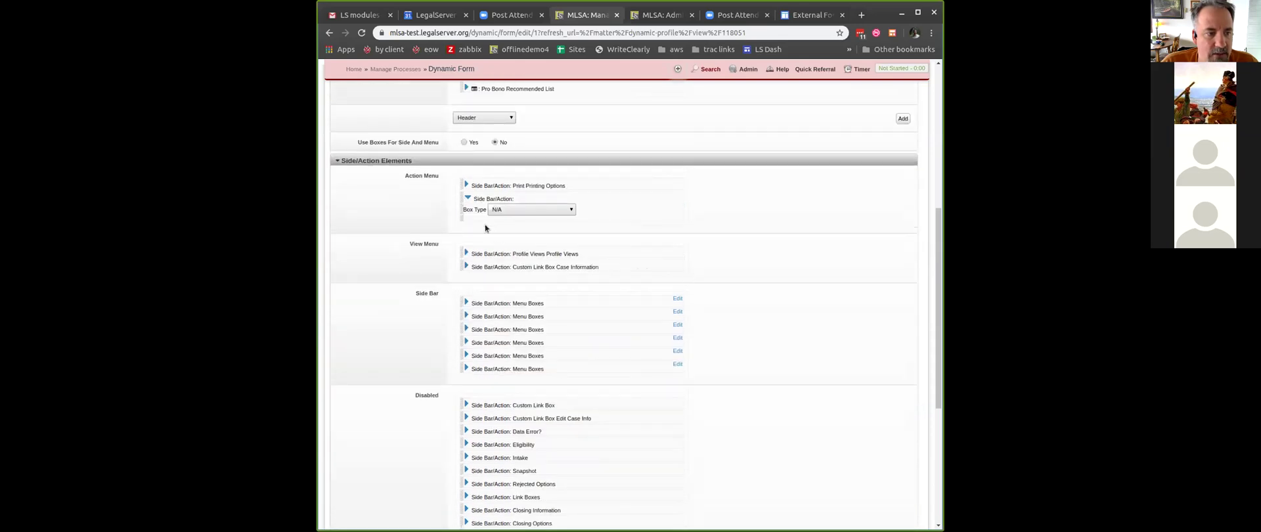
pyautogui.click(538, 208)
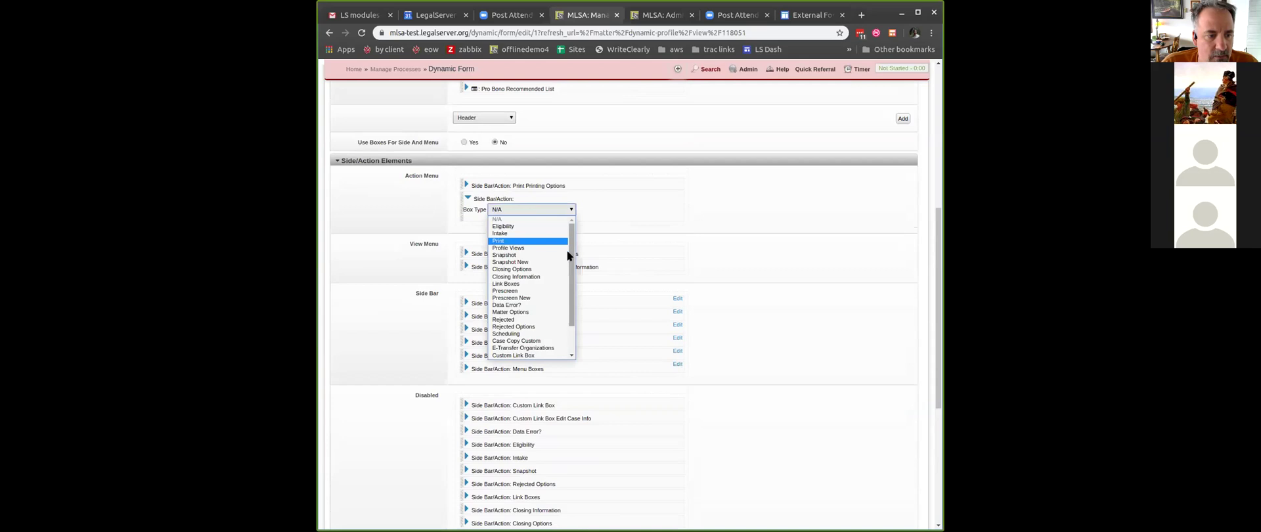
pyautogui.click(551, 284)
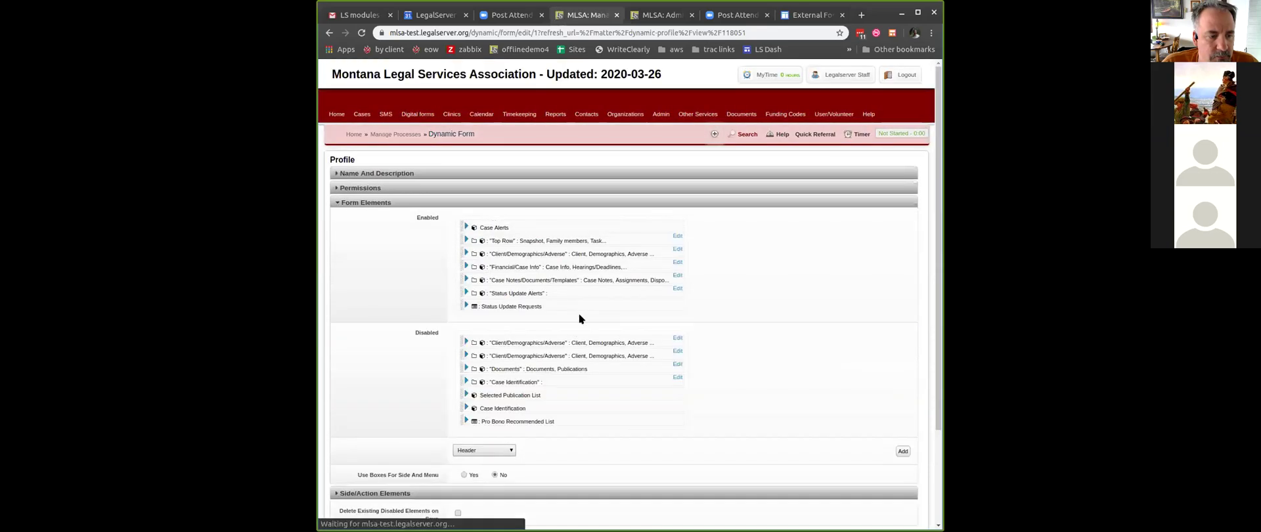
# - Change the new item's Box Type to Custom Link Box
pyautogui.scroll(-3, 578, 314)
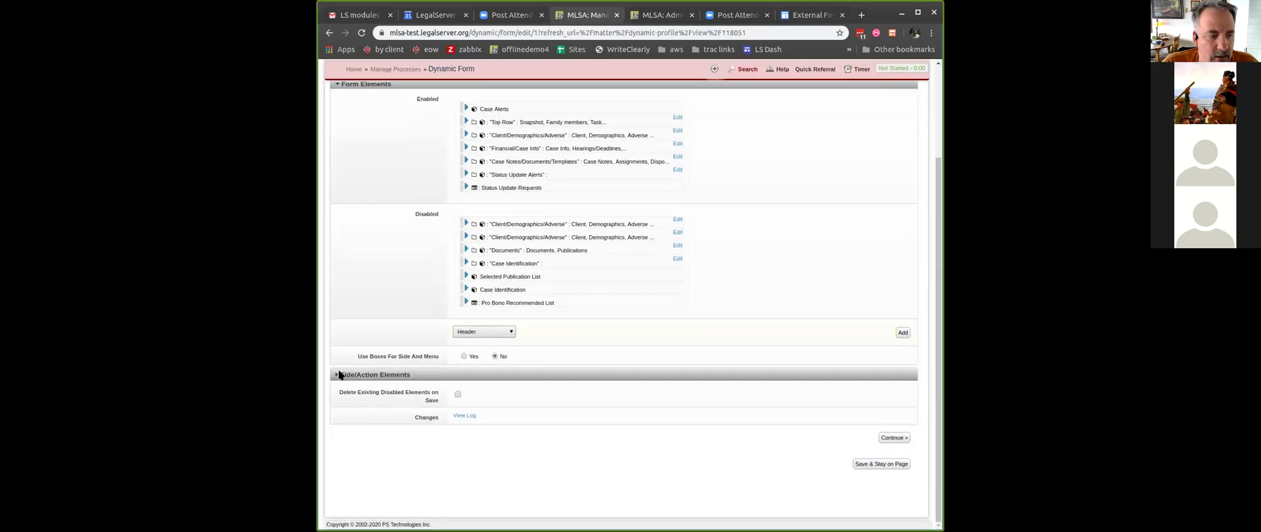
pyautogui.click(340, 375)
pyautogui.scroll(-3, 708, 365)
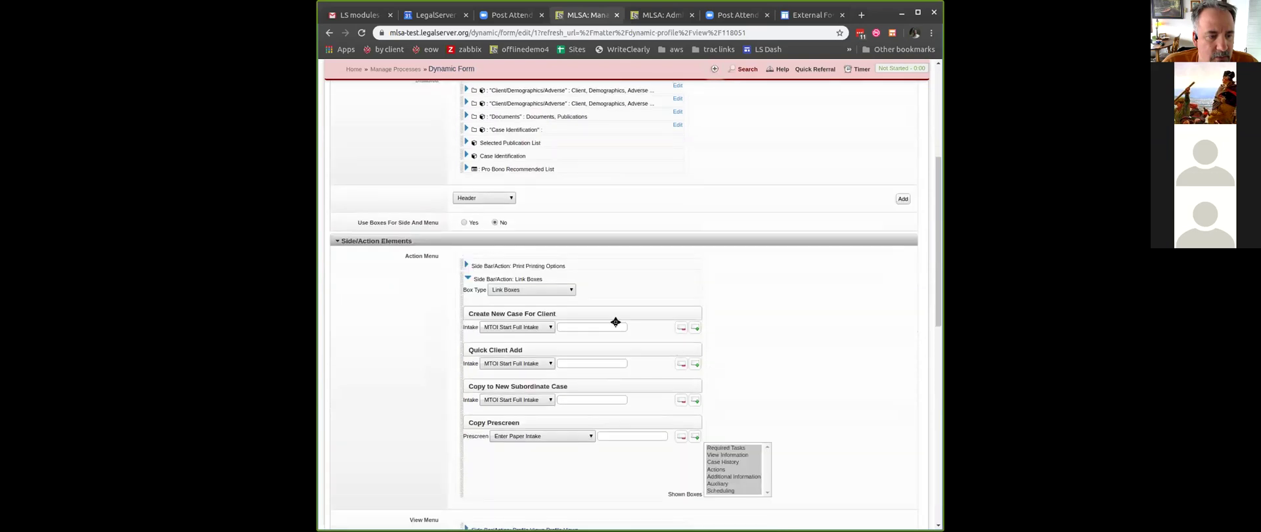
pyautogui.click(551, 289)
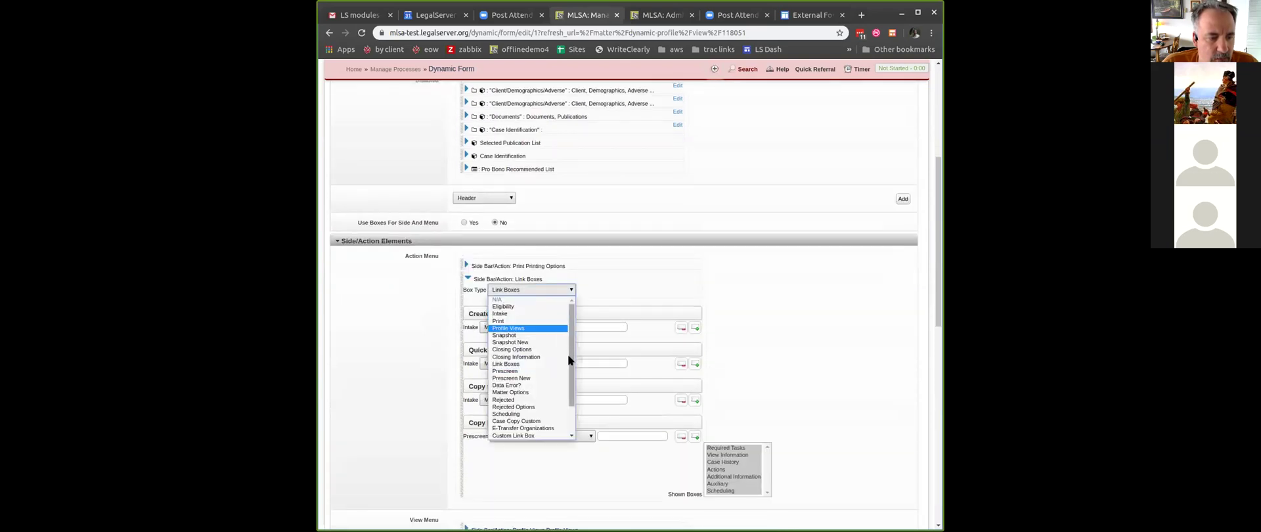
pyautogui.click(546, 434)
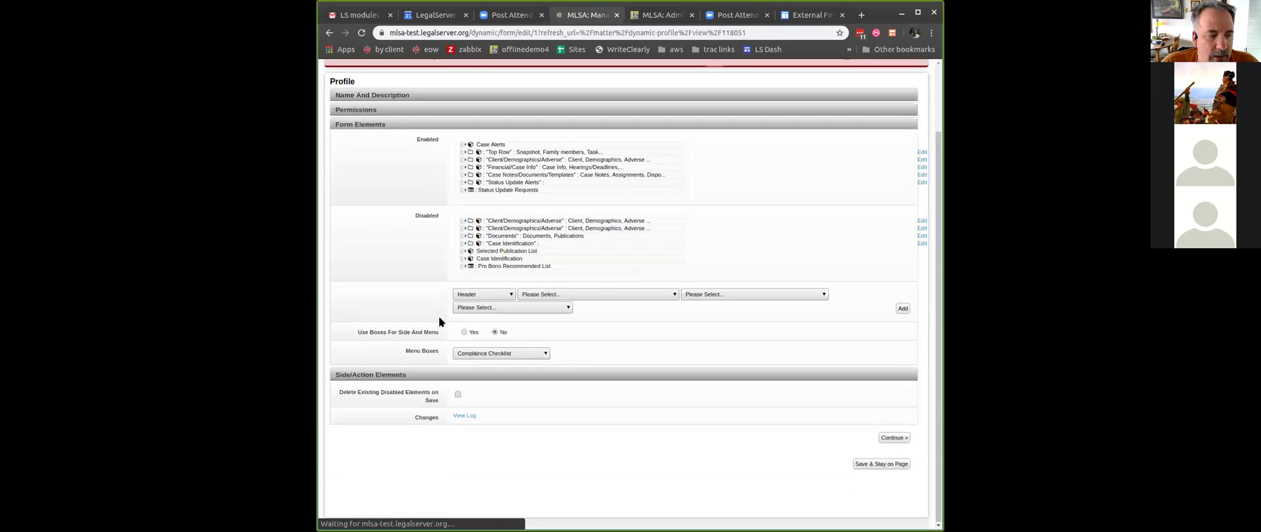
pyautogui.click(336, 375)
pyautogui.scroll(-2, 668, 345)
pyautogui.scroll(-1, 669, 341)
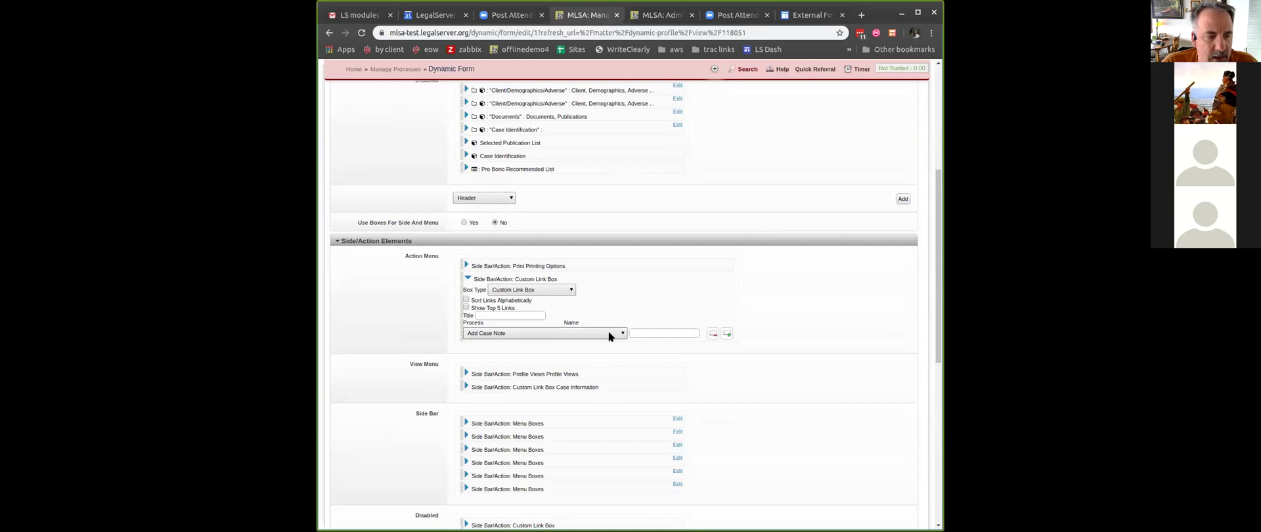
# - Title the link box 'External', link it to Send Update Form - address, and save the profile
pyautogui.click(510, 316)
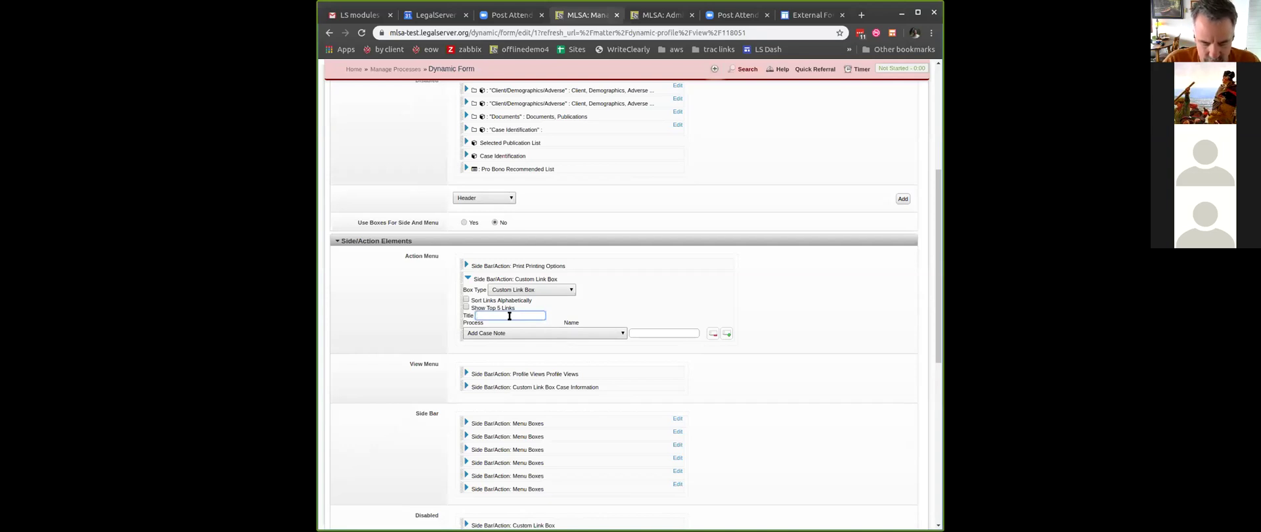
pyautogui.write('External')
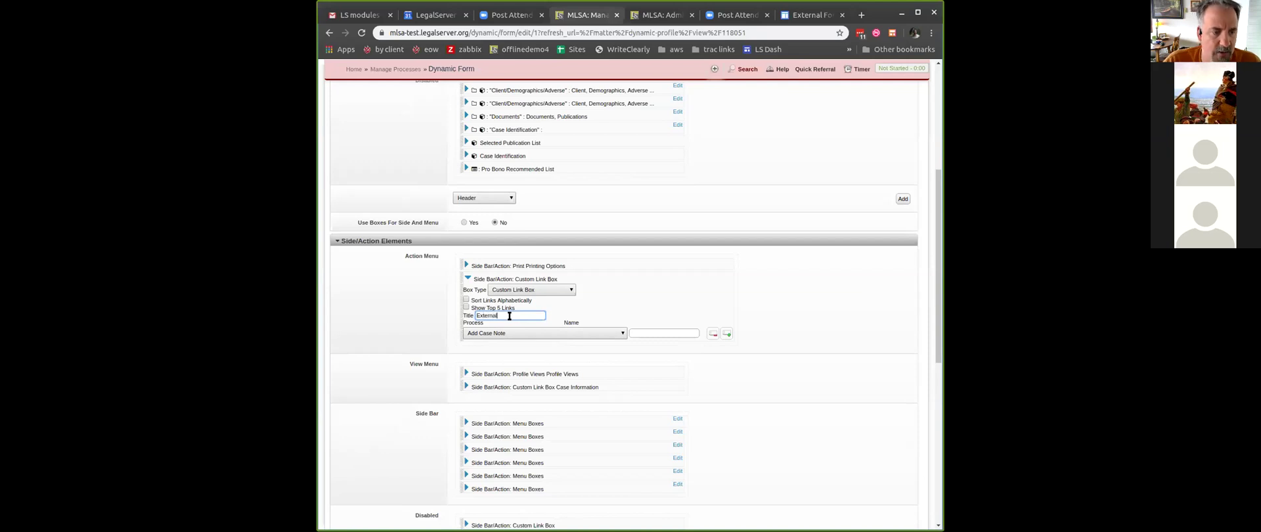
pyautogui.click(616, 333)
pyautogui.scroll(-3, 579, 440)
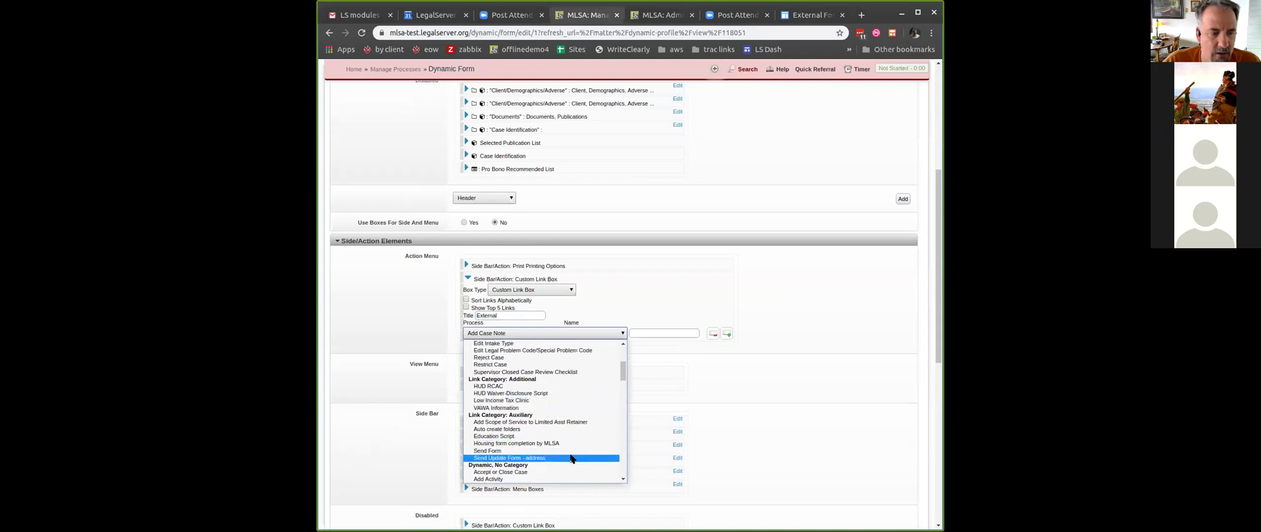
pyautogui.click(571, 458)
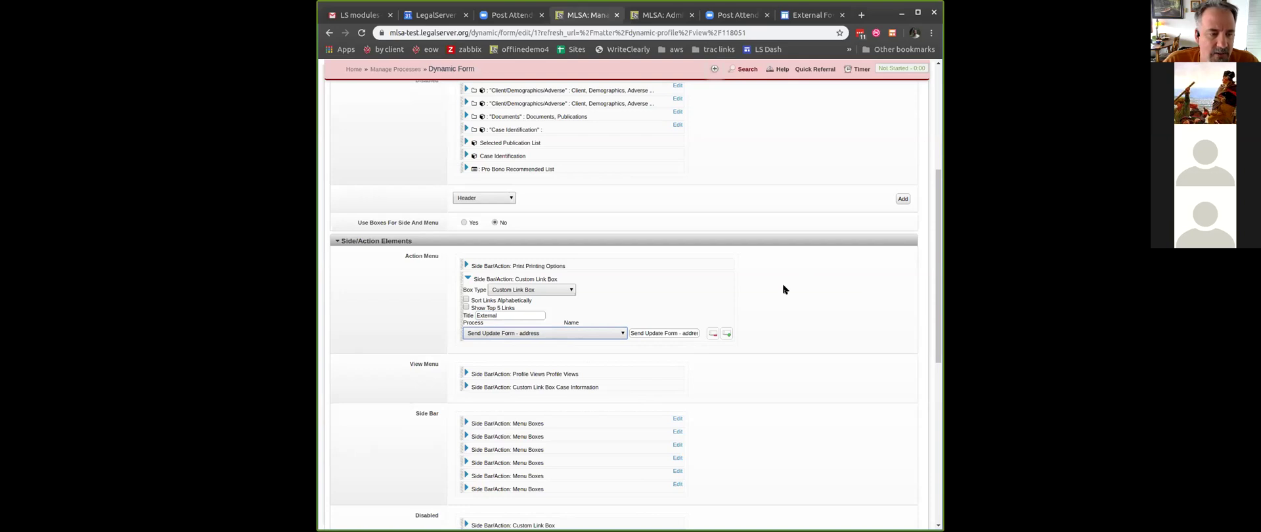
pyautogui.scroll(-6, 782, 289)
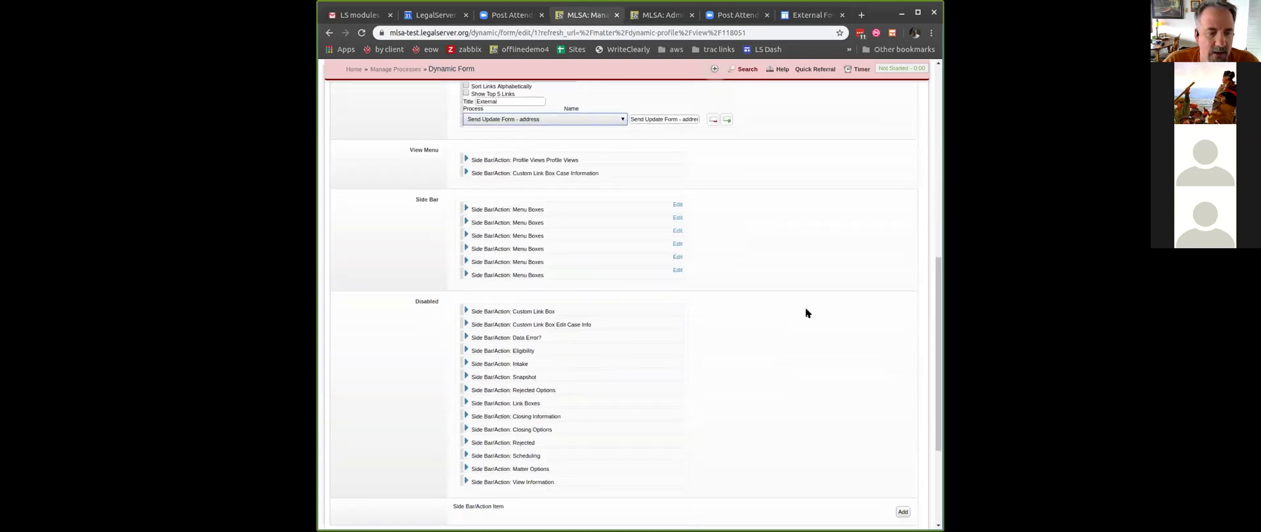
pyautogui.click(894, 438)
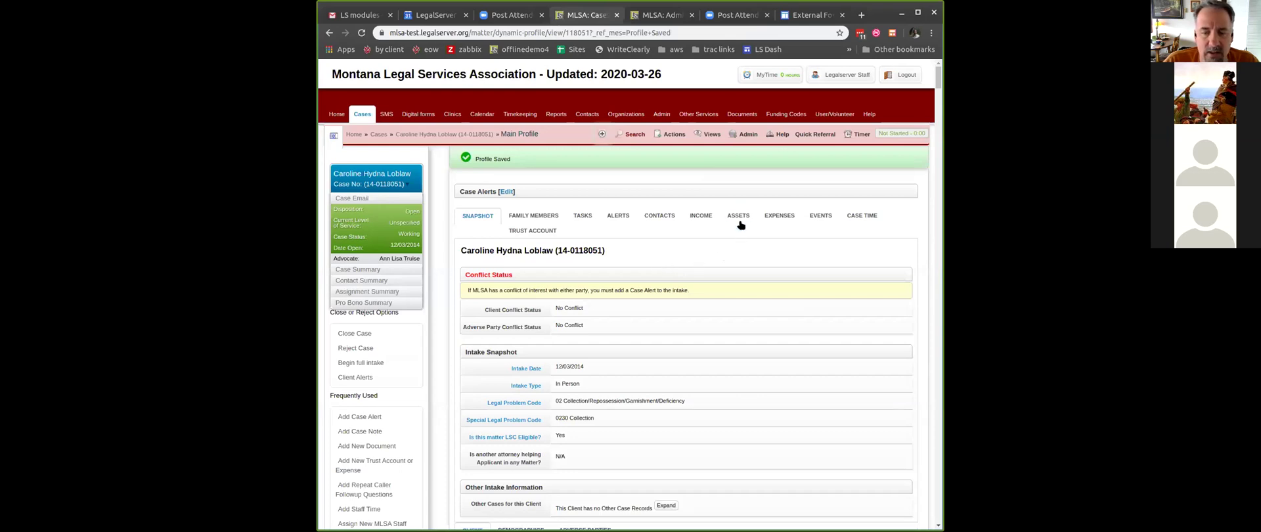
# - Launch the address update form from the case's Actions menu under External
pyautogui.click(671, 138)
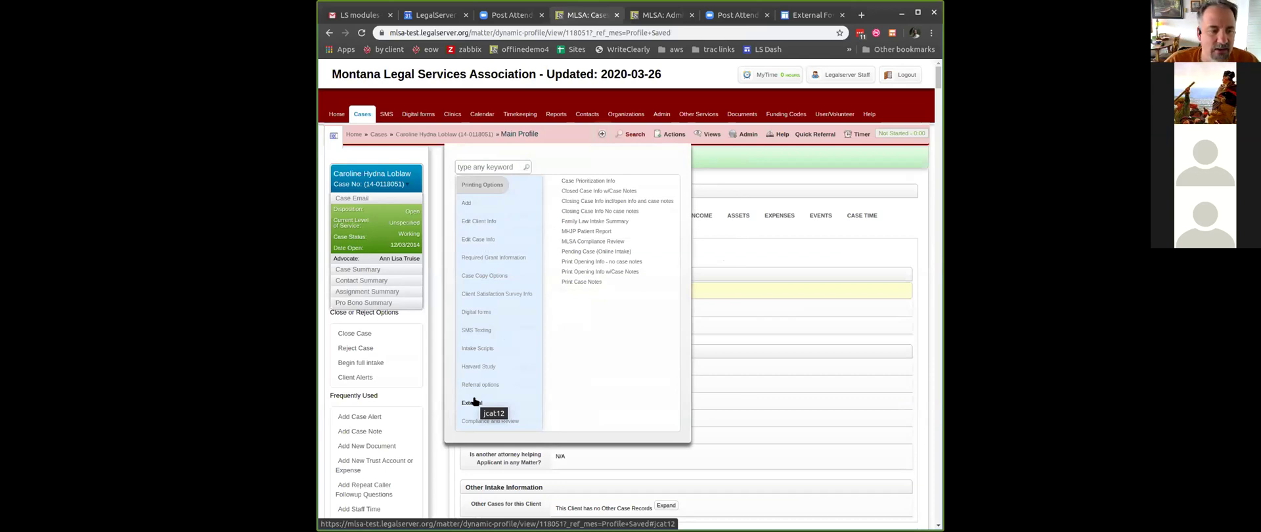
pyautogui.click(474, 401)
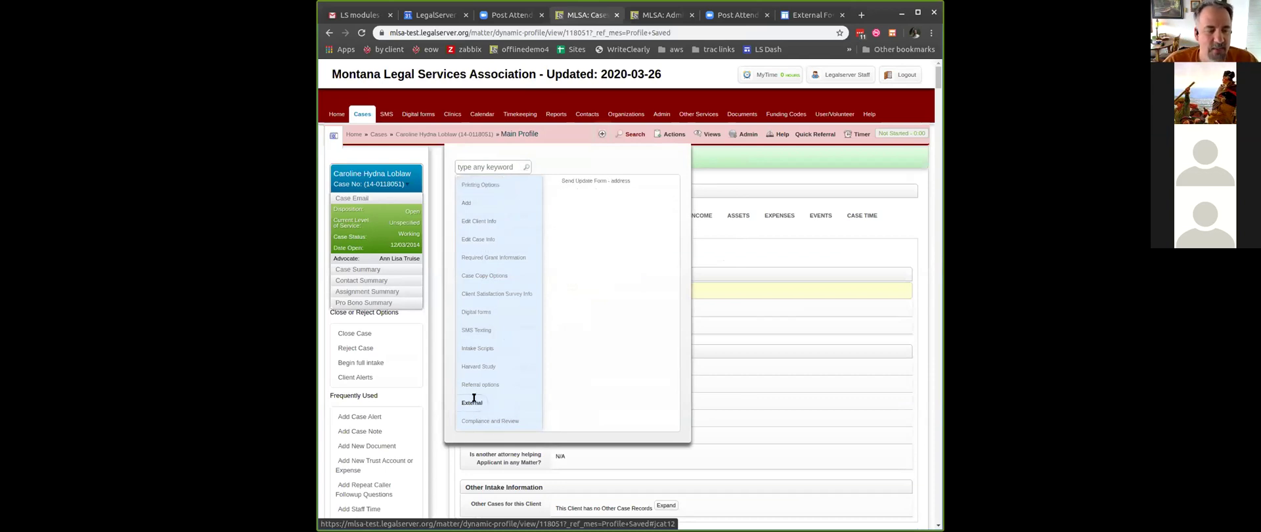
pyautogui.click(607, 182)
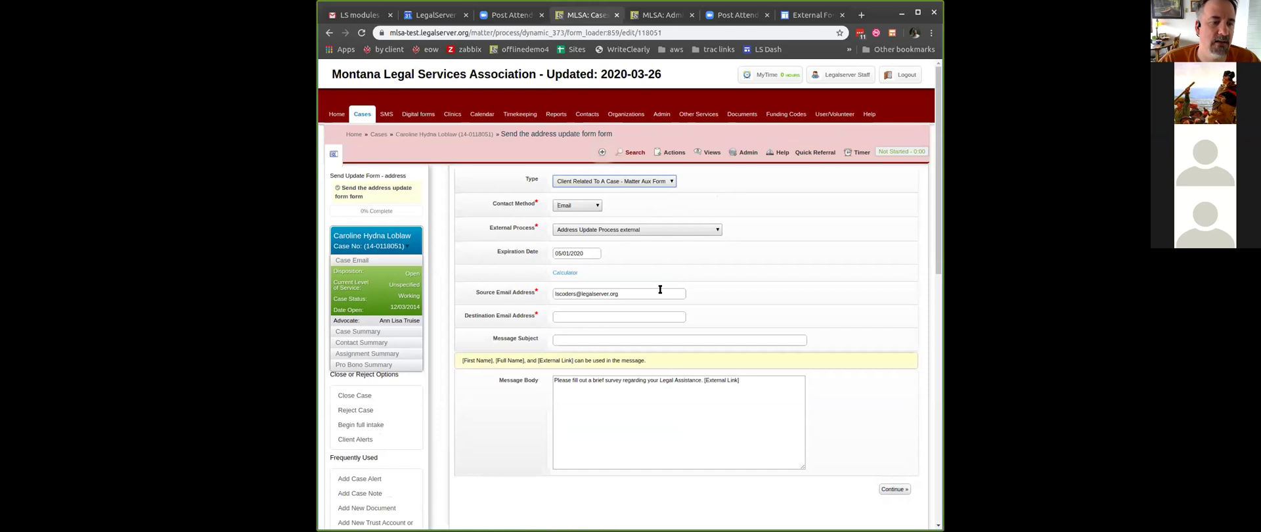
# - Email the address update form to the client's autofilled address with a short subject naming the client
pyautogui.click(647, 315)
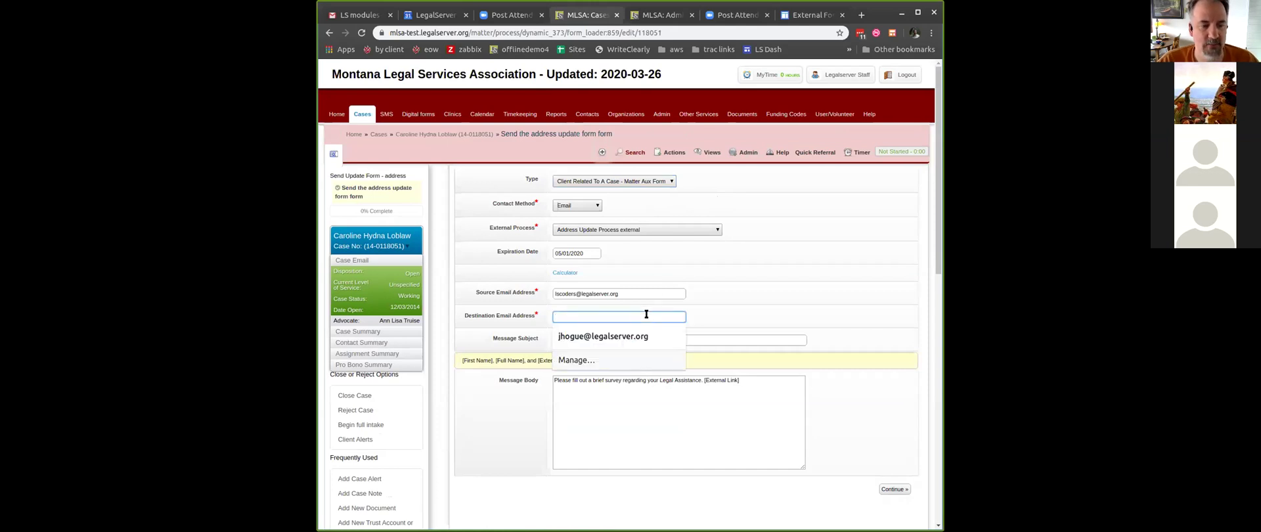
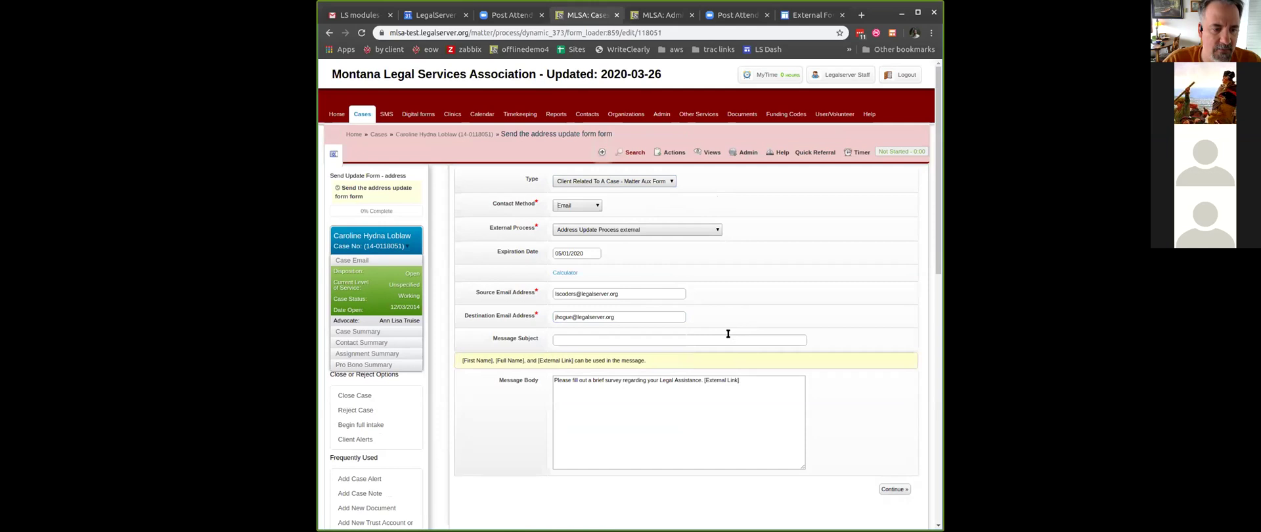
pyautogui.click(726, 340)
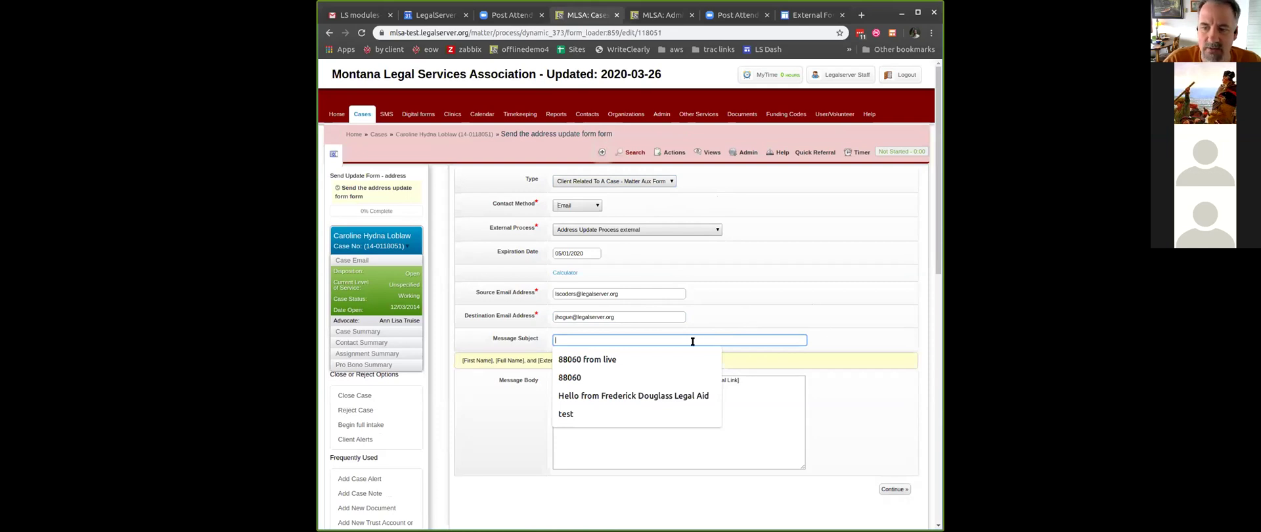
pyautogui.write('for Janice')
pyautogui.click(894, 490)
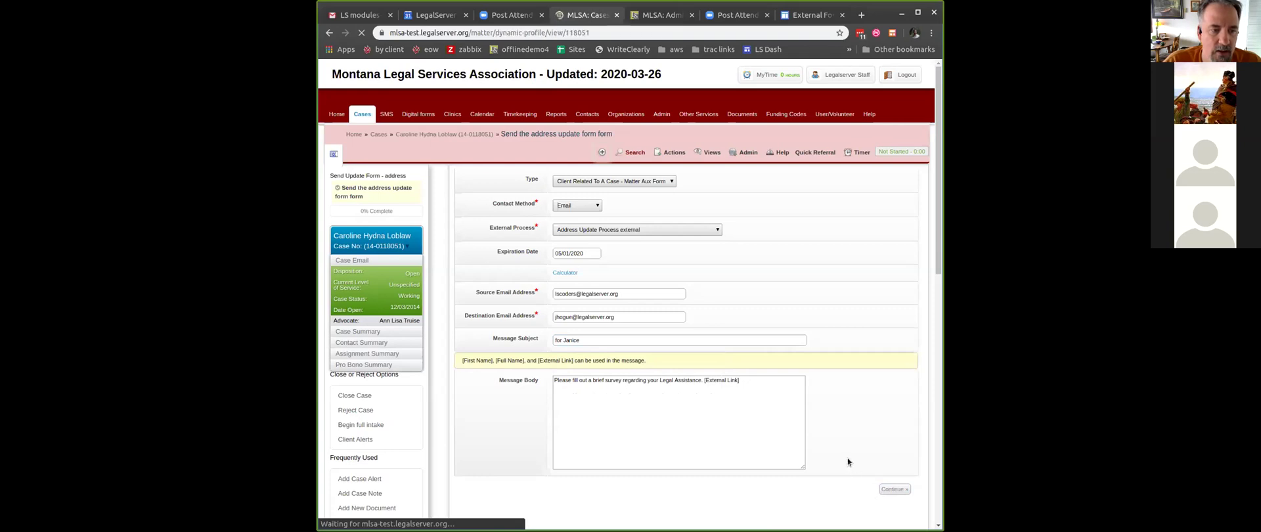
pyautogui.click(364, 17)
pyautogui.click(389, 14)
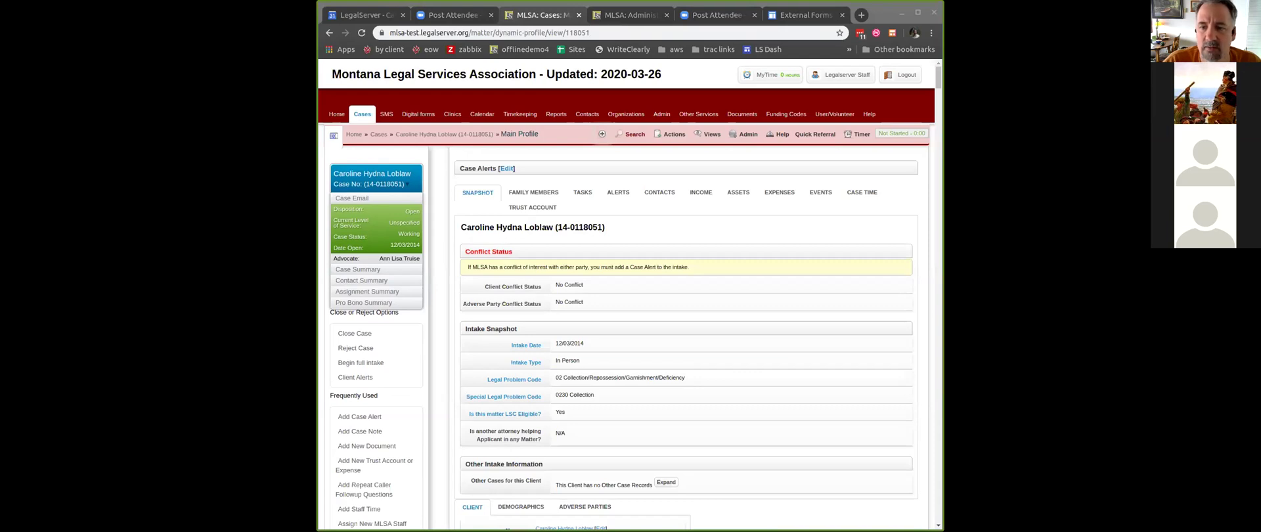
# - Pull in the Gmail message tab to confirm the survey-link email arrived, then move it back out
pyautogui.moveTo(828, 32); pyautogui.dragTo(648, 15)
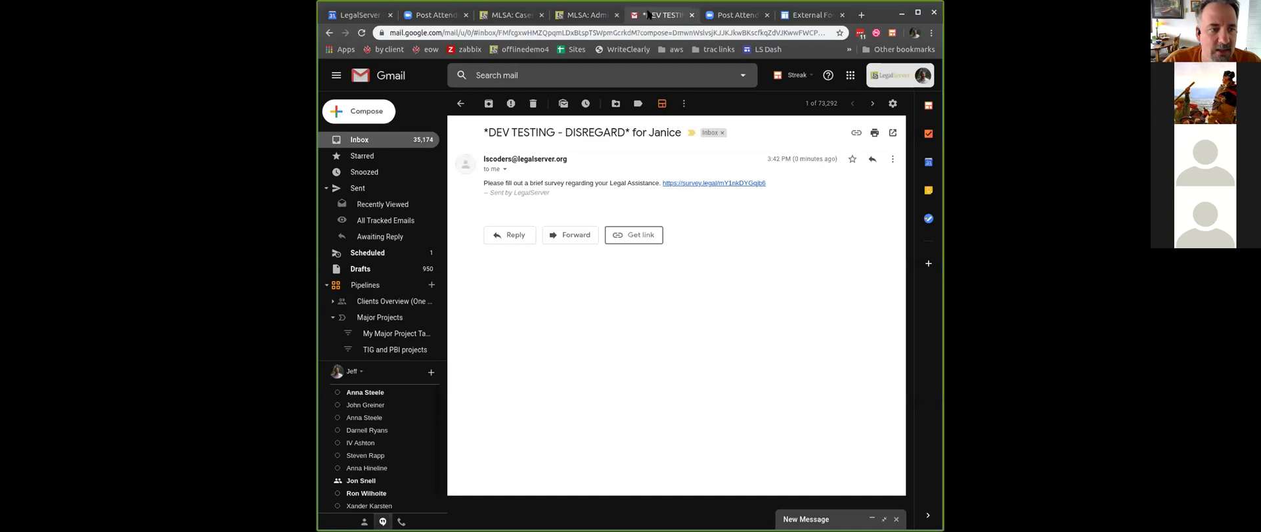
pyautogui.moveTo(649, 16); pyautogui.dragTo(861, 16)
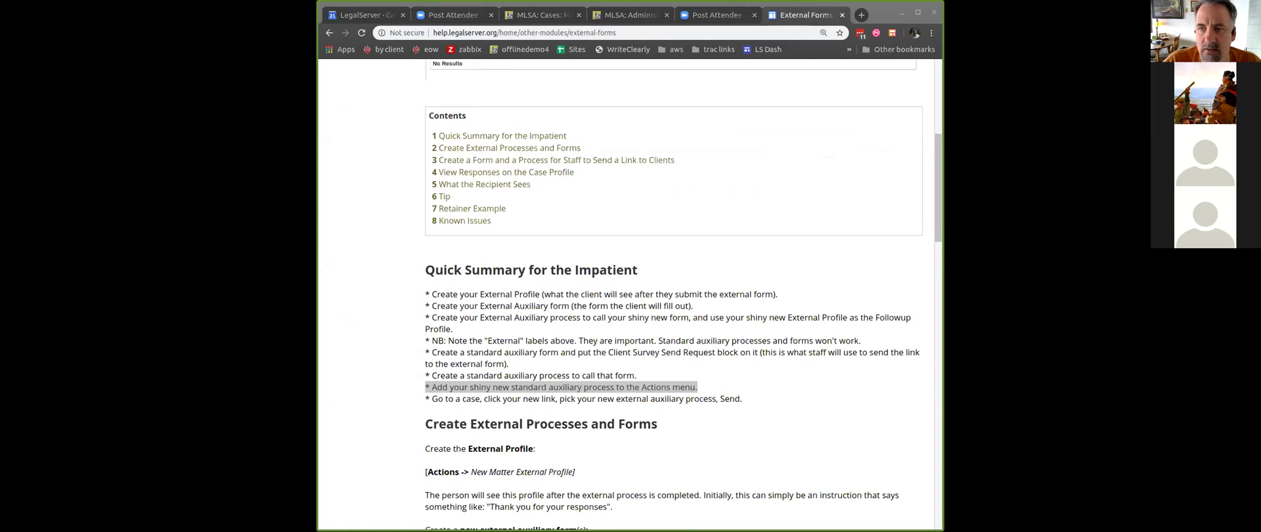
# - Bring the emailed link's Identity Verification page tab into this browser window
pyautogui.moveTo(838, 6); pyautogui.dragTo(716, 7)
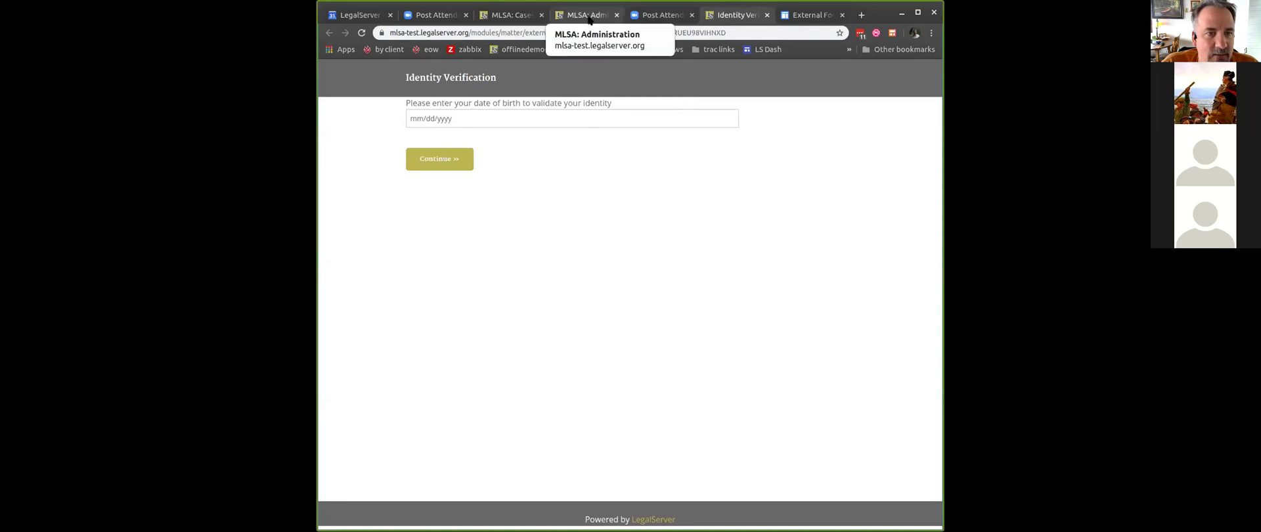
# - Look up the client's Date of Birth under the case profile's DEMOGRAPHICS section
pyautogui.click(589, 20)
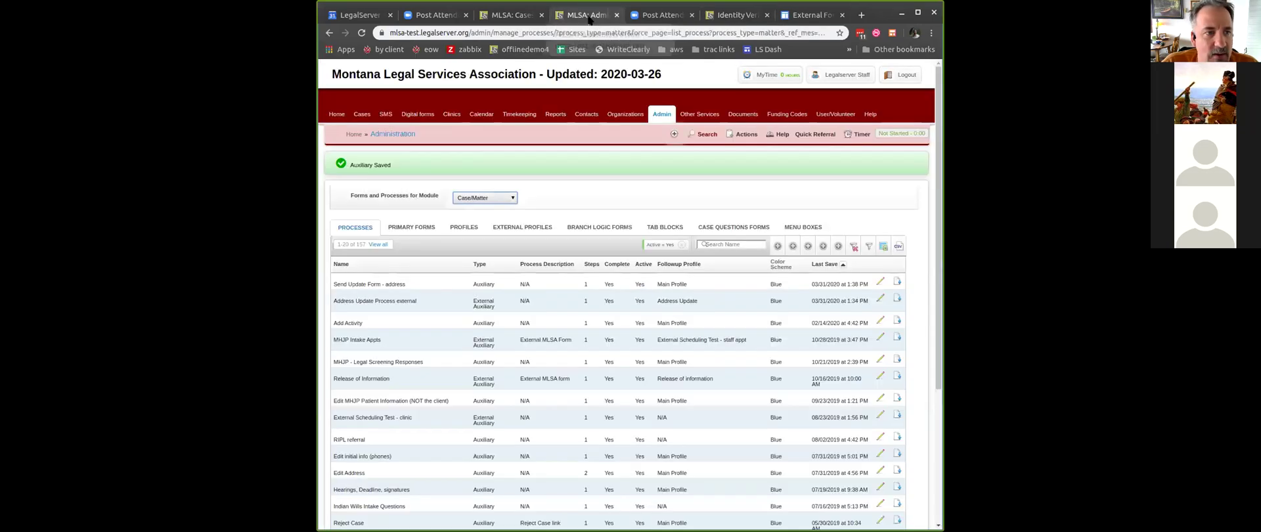
pyautogui.click(526, 23)
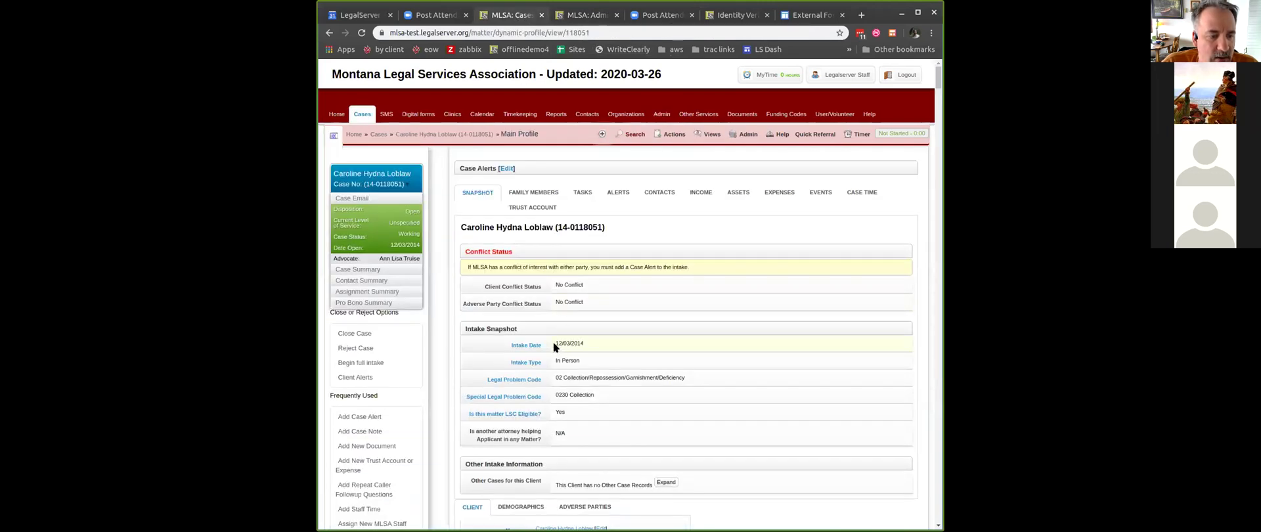
pyautogui.scroll(-3, 553, 347)
pyautogui.scroll(-1, 553, 347)
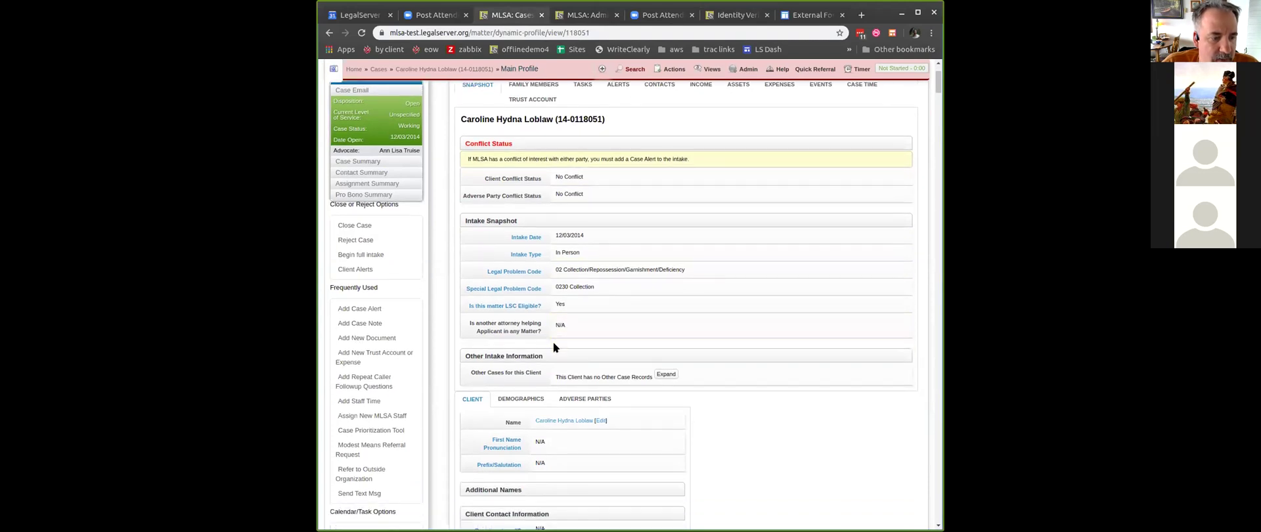
pyautogui.scroll(-2, 553, 341)
pyautogui.click(529, 345)
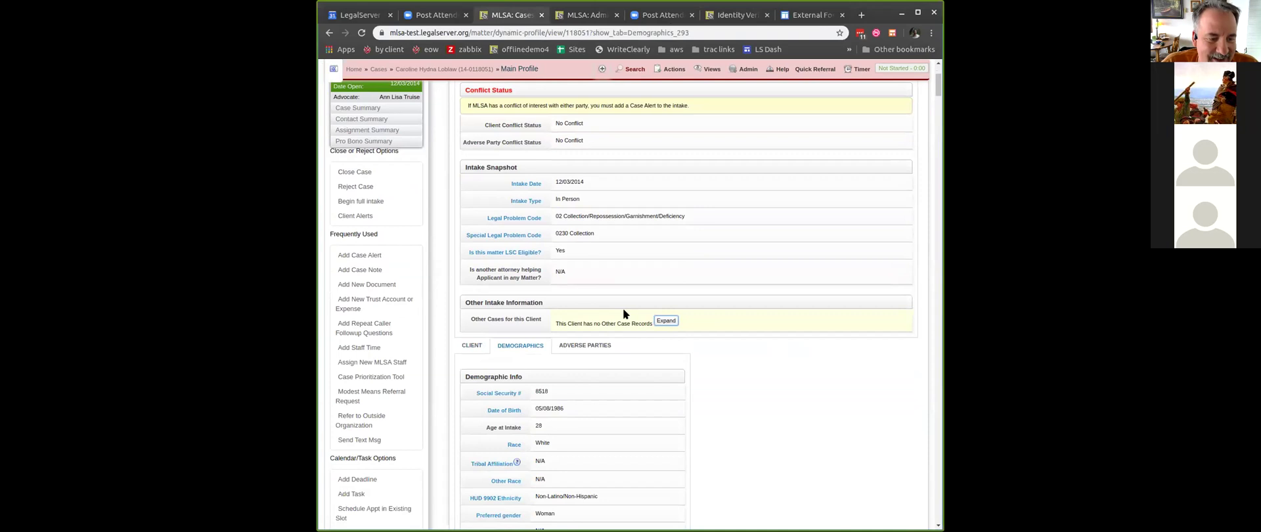
pyautogui.scroll(3, 632, 266)
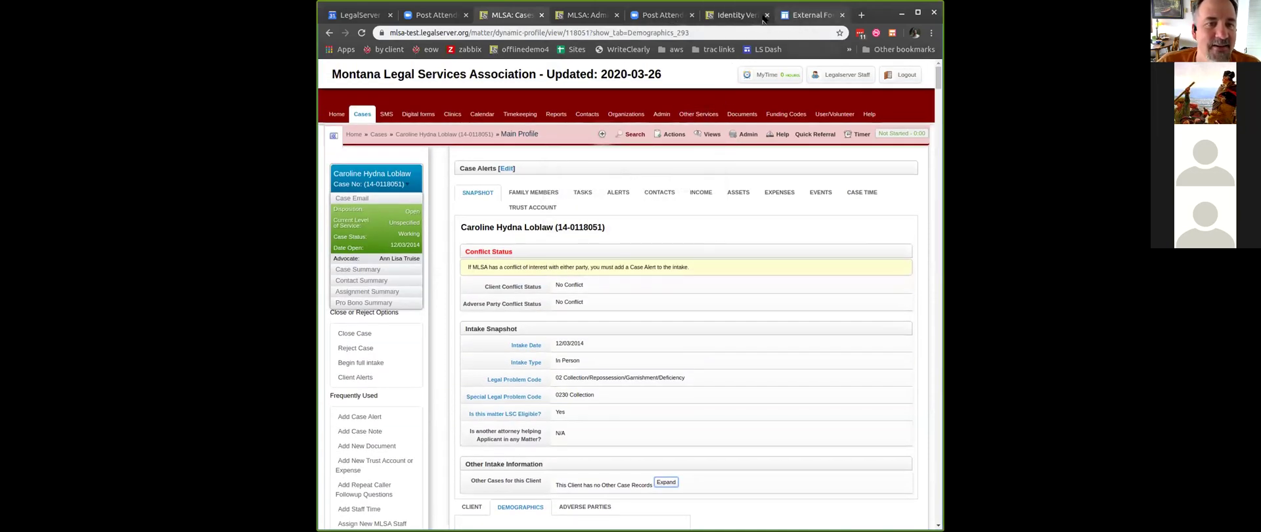
pyautogui.click(762, 19)
# - Pass identity verification with the client's date of birth to open the Address Update form
pyautogui.click(536, 118)
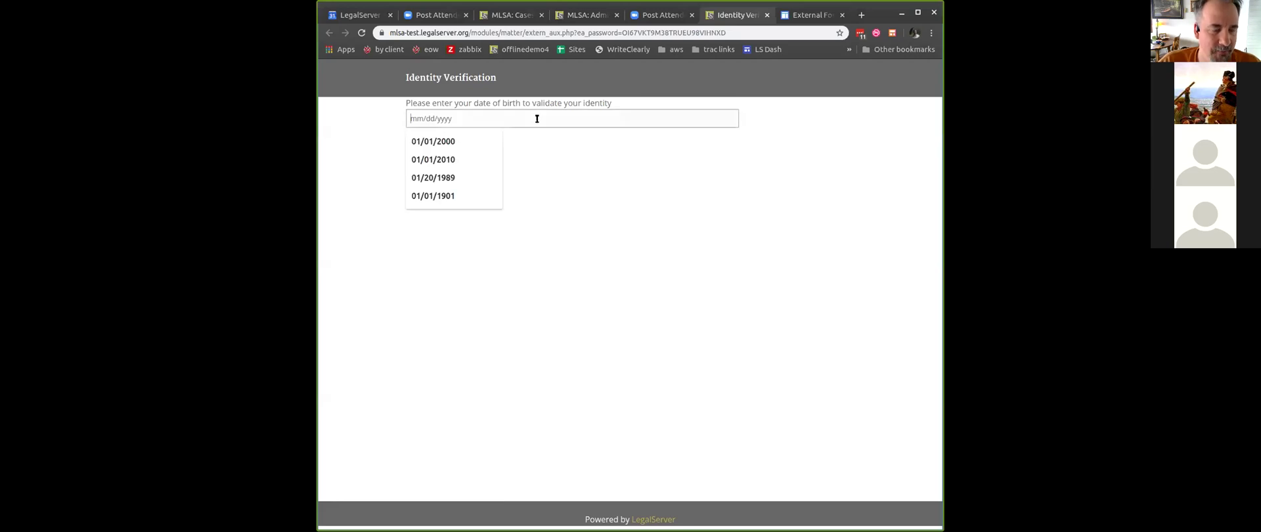
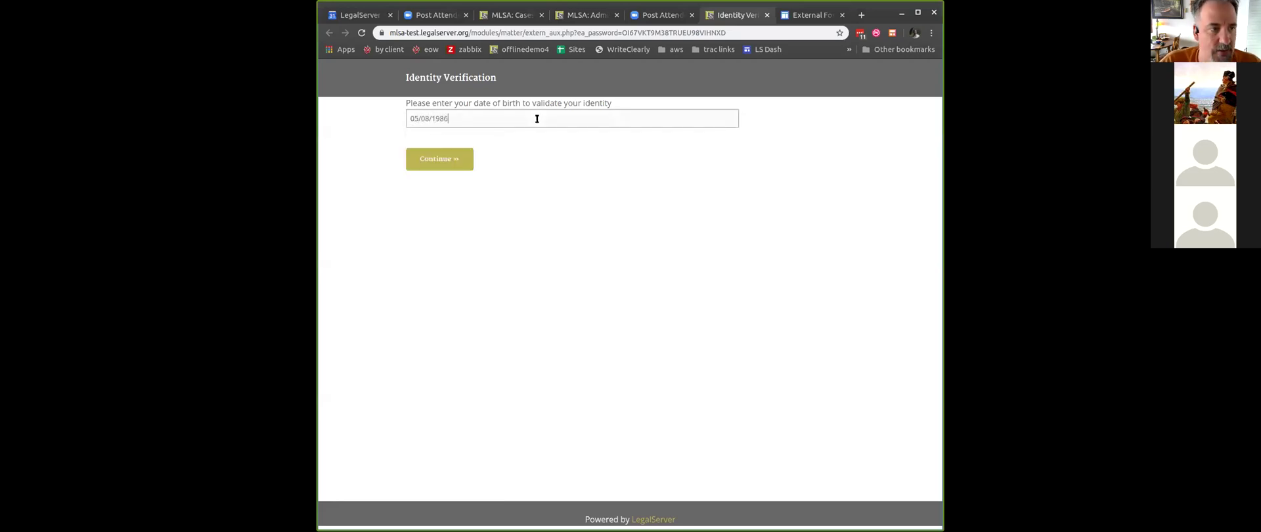
pyautogui.click(440, 161)
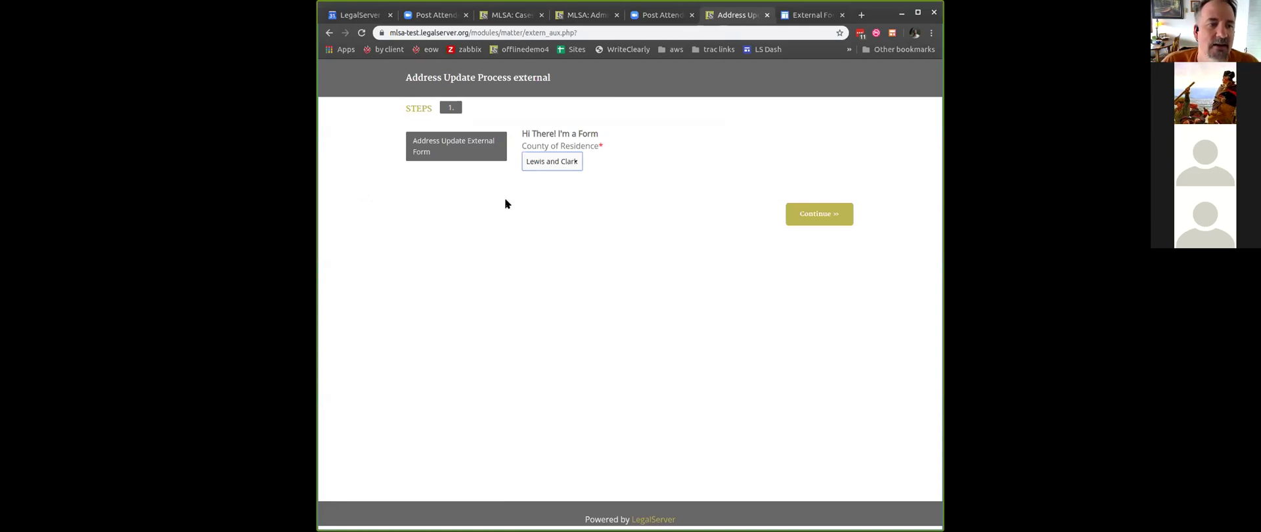
# - Change County of Residence from Lewis and Clark to Carter and submit the form
pyautogui.click(566, 161)
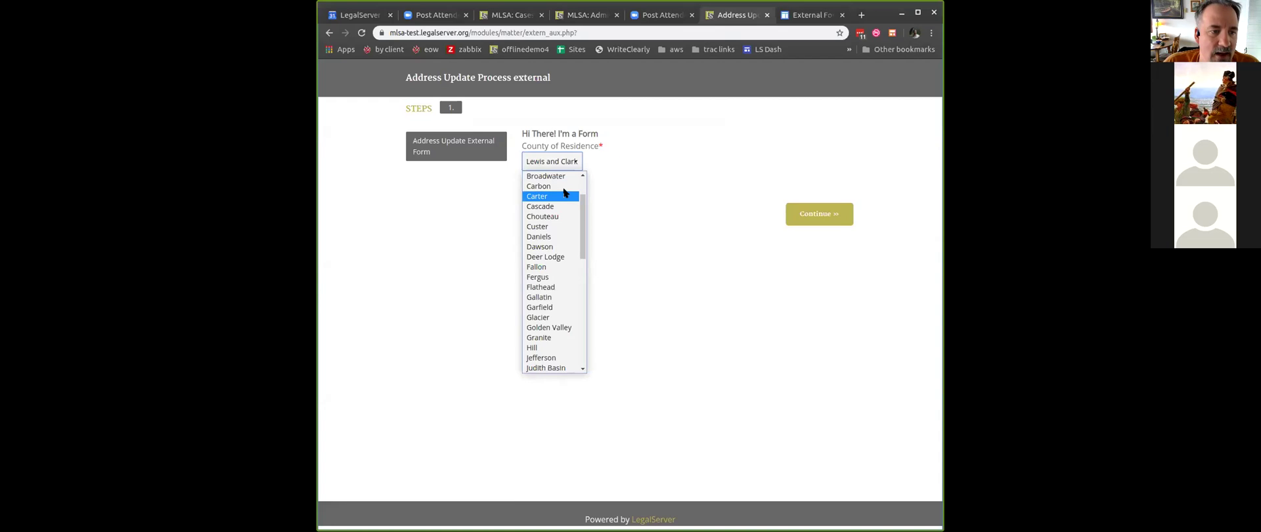
pyautogui.click(563, 195)
pyautogui.click(671, 175)
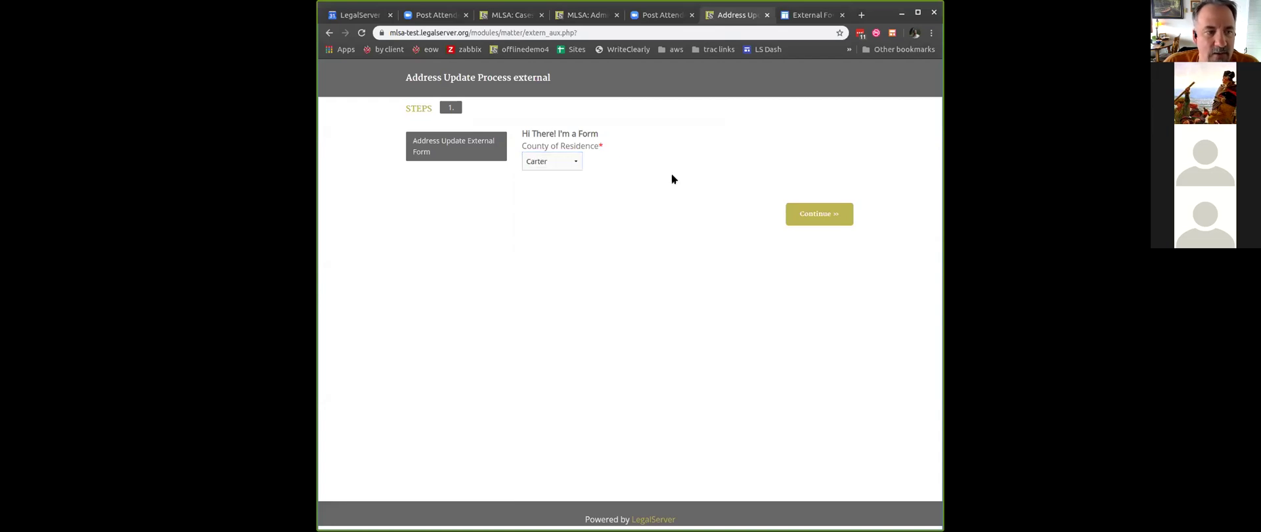
pyautogui.click(817, 217)
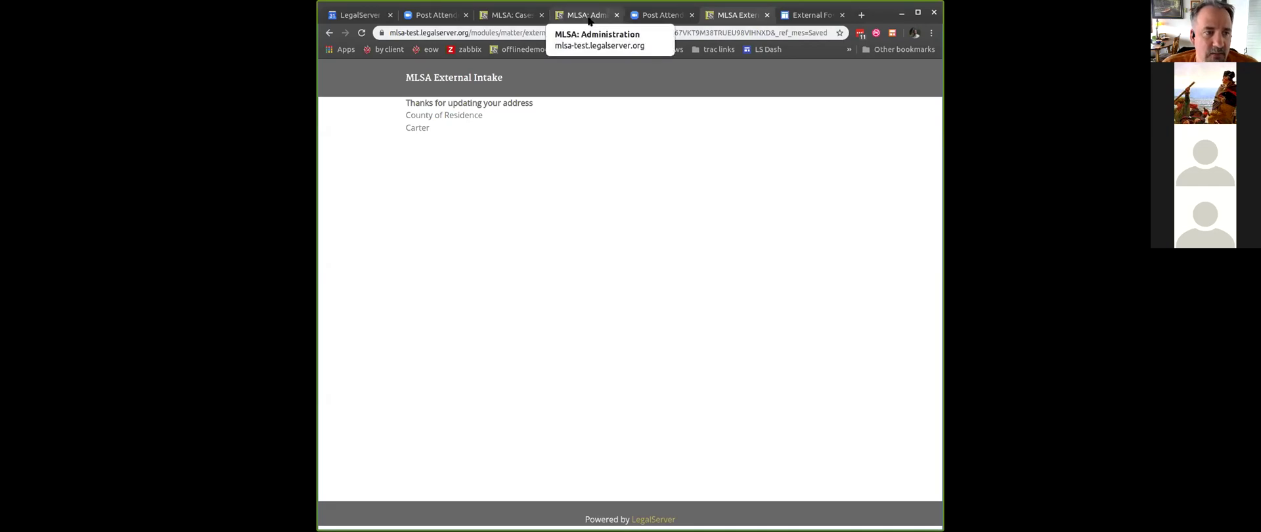
pyautogui.click(589, 22)
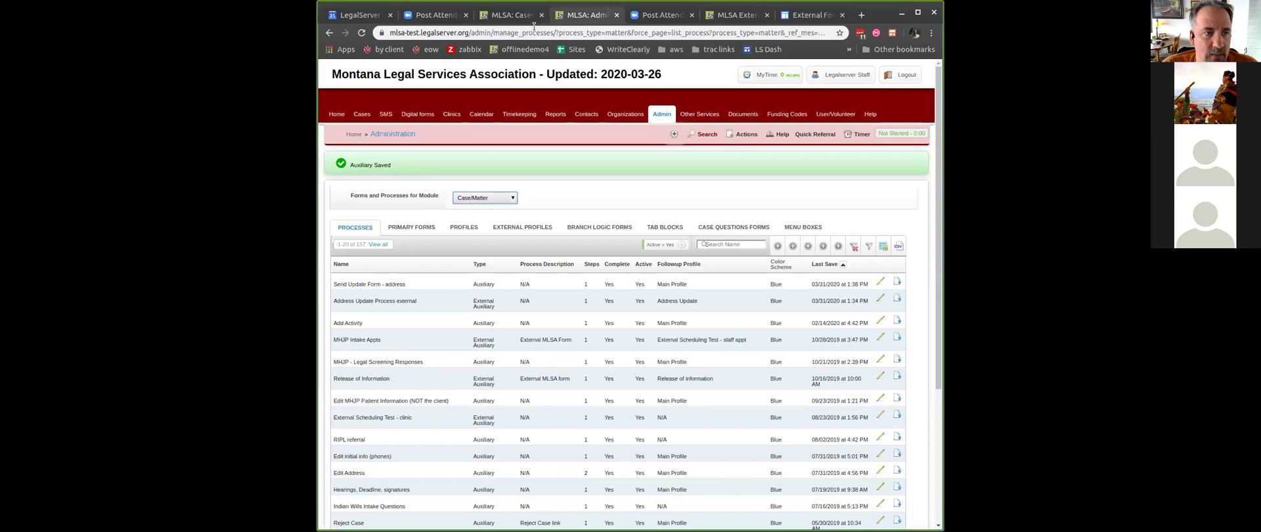
# - Return to the case's Main Profile, bring up the Actions menu, then leave the browser
pyautogui.click(516, 18)
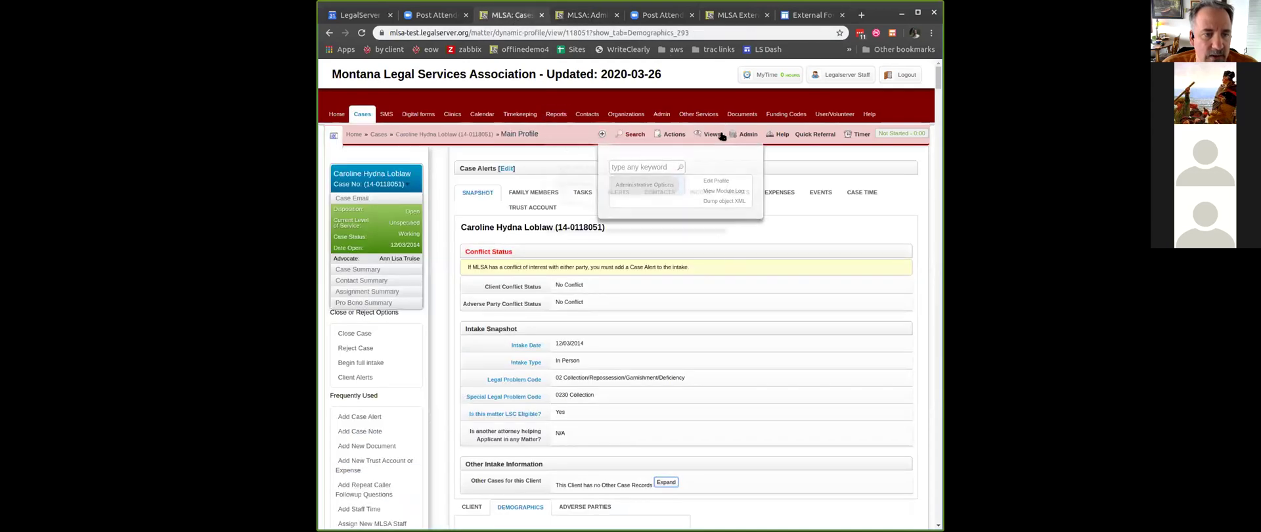
pyautogui.moveTo(676, 134)
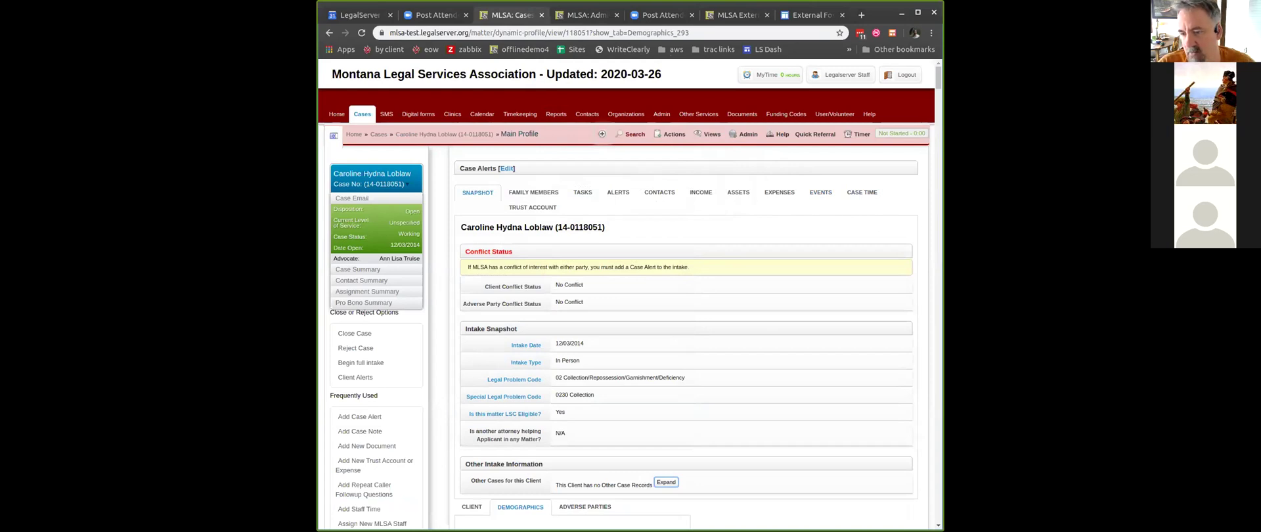
pyautogui.hotkey('alt', 'Tab')
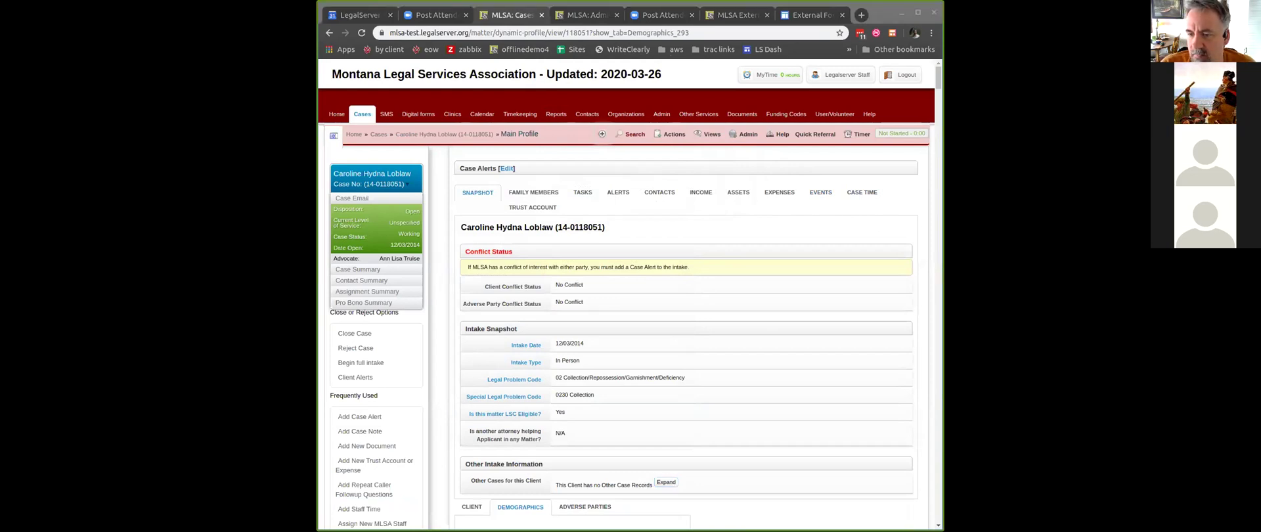